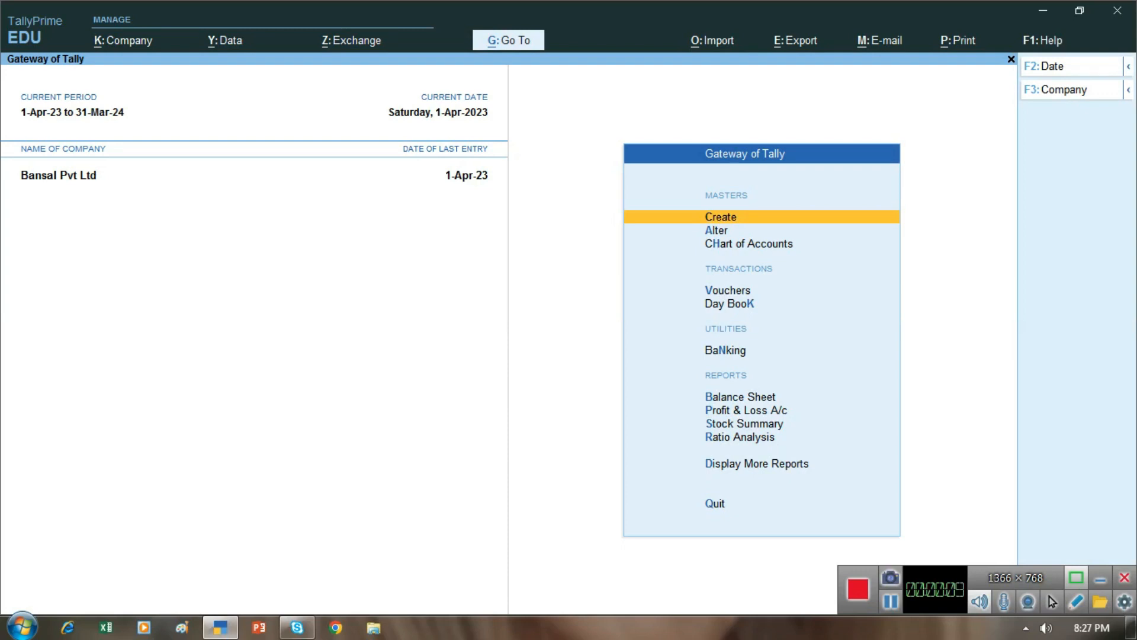
Bring up the List of Companies with Create Company highlighted
key(Down)
key(Up)
key(Return)
key(Escape)
key(F3)
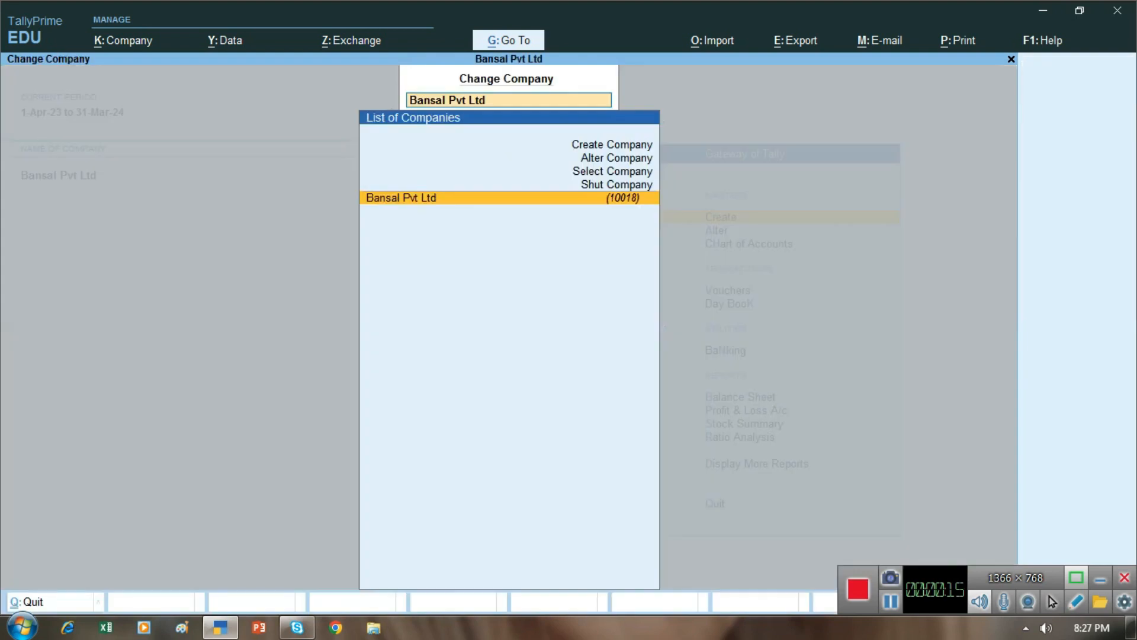
key(Up)
key(Up)
key(Up)
key(Up)
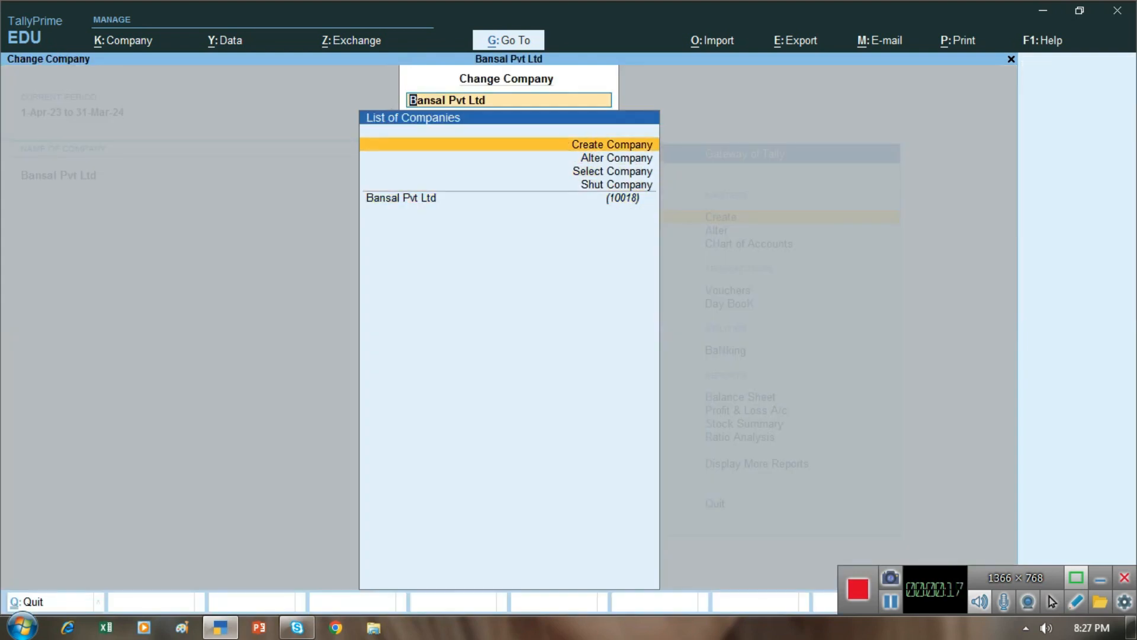
Start a new company named Electrical Pvt Ltd
key(Return)
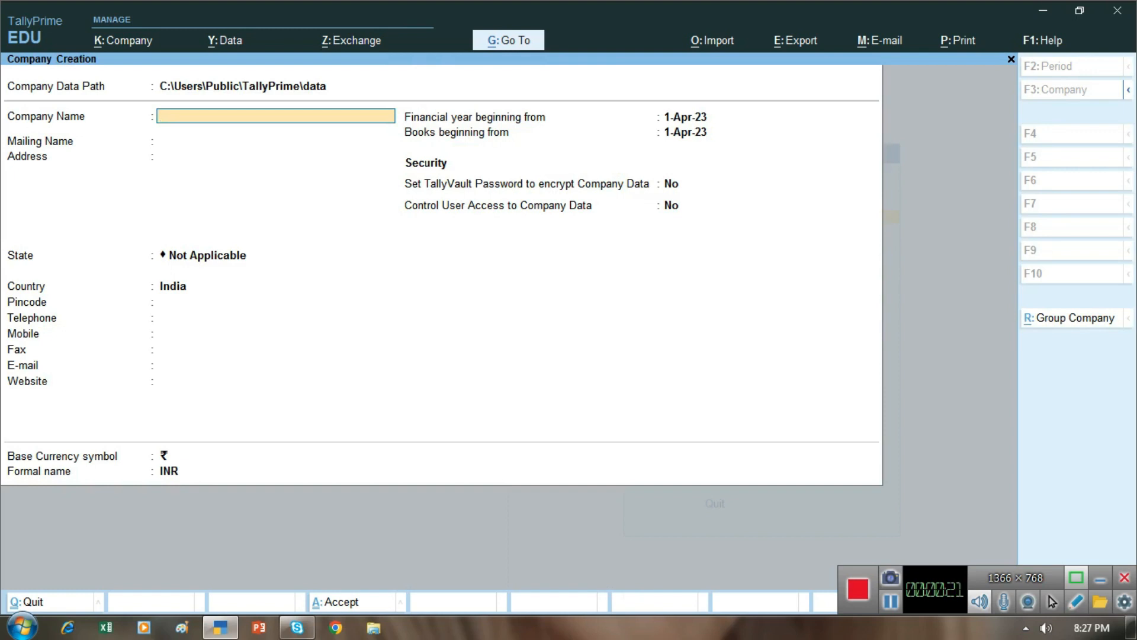
text(Electr)
text(ic)
text(a)
text(l,)
key(BackSpace)
text(Vt)
key(BackSpace)
key(BackSpace)
key(BackSpace)
key(BackSpace)
text(Pvt Ltd)
key(Return)
key(Return)
key(Return)
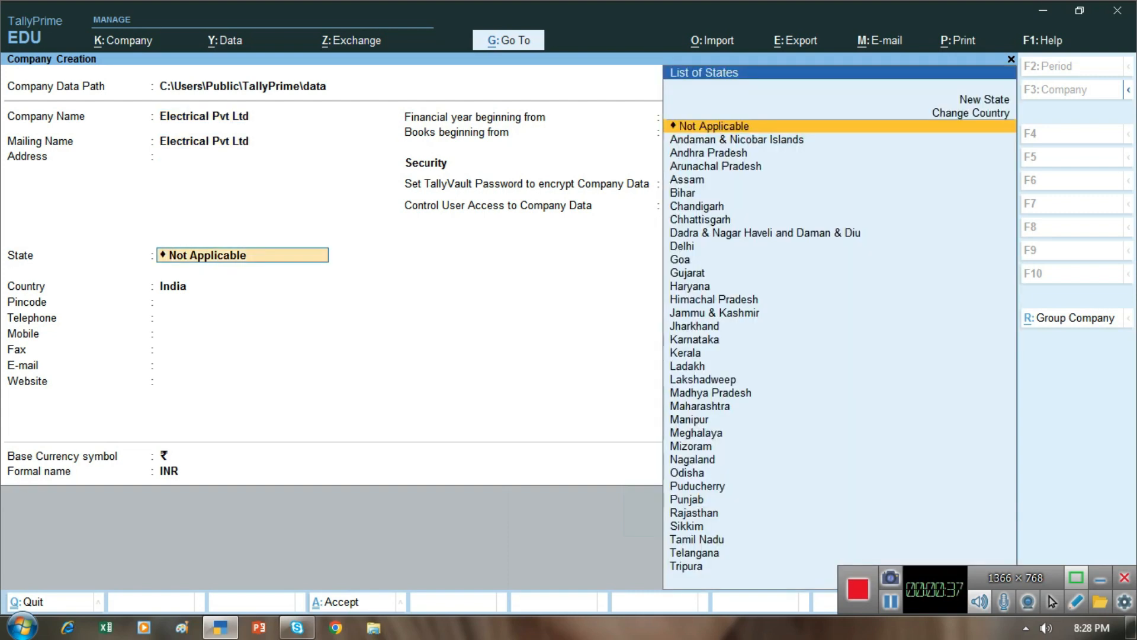
Set state Delhi, pincode 110092 and the company's mobile number, then save the company
key(Down)
key(Down)
key(Down)
key(Down)
key(Down)
key(Down)
key(Down)
key(Down)
key(Down)
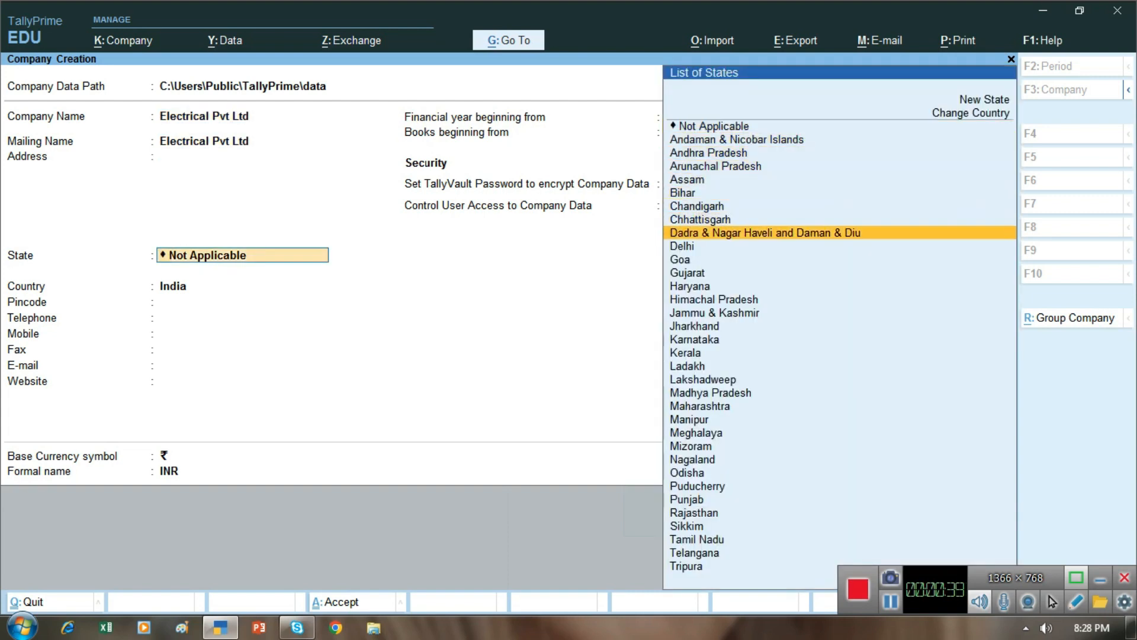
key(Return)
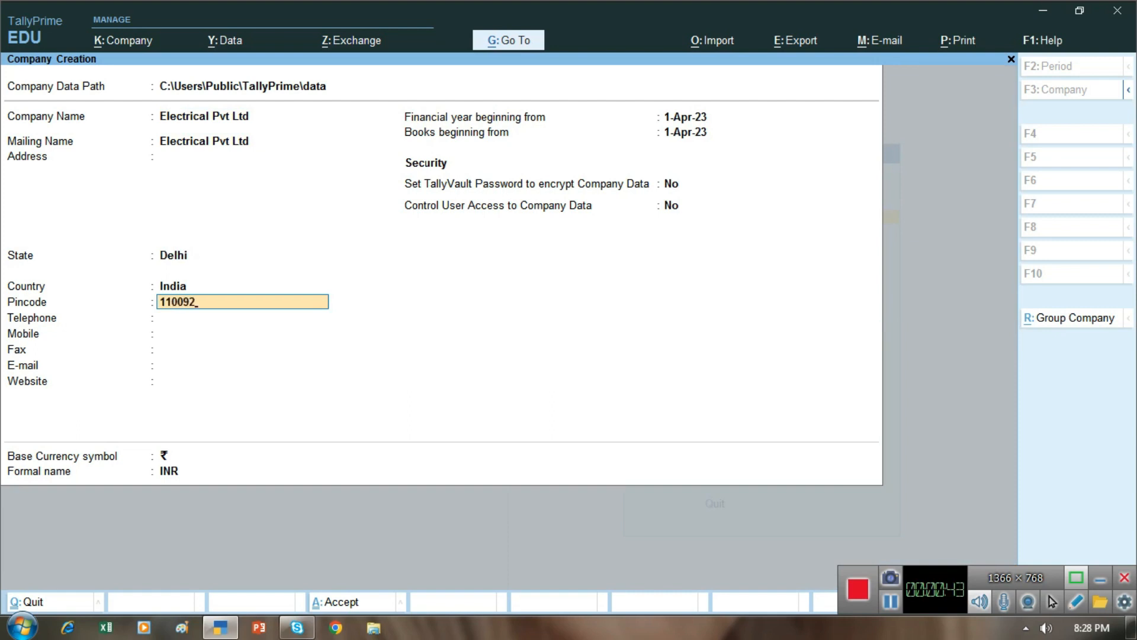
key(Return)
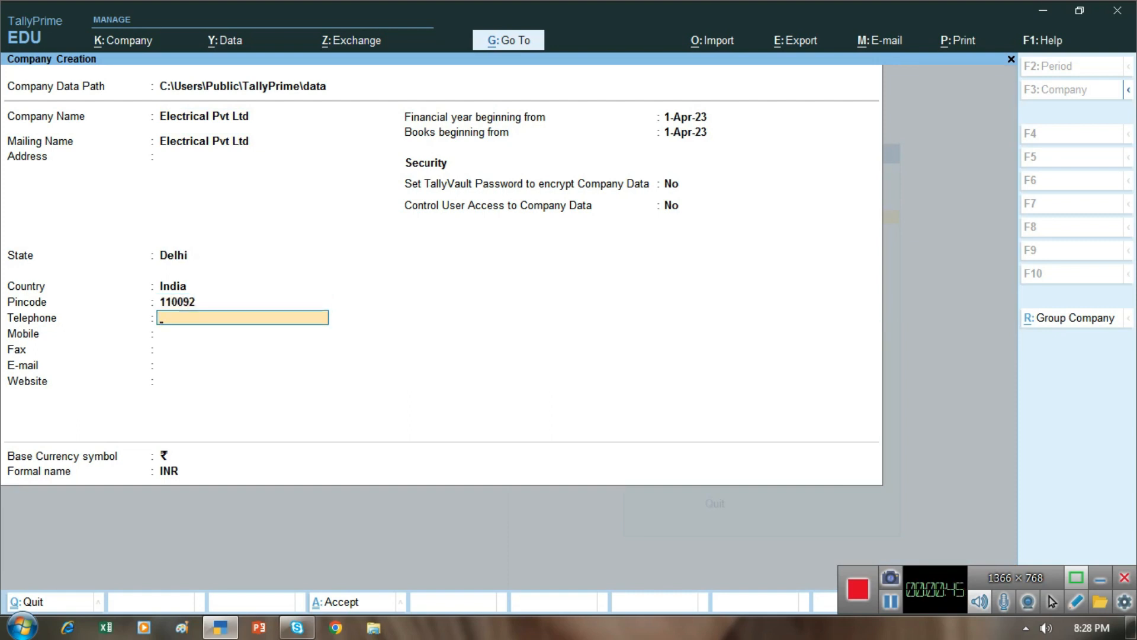
key(Return)
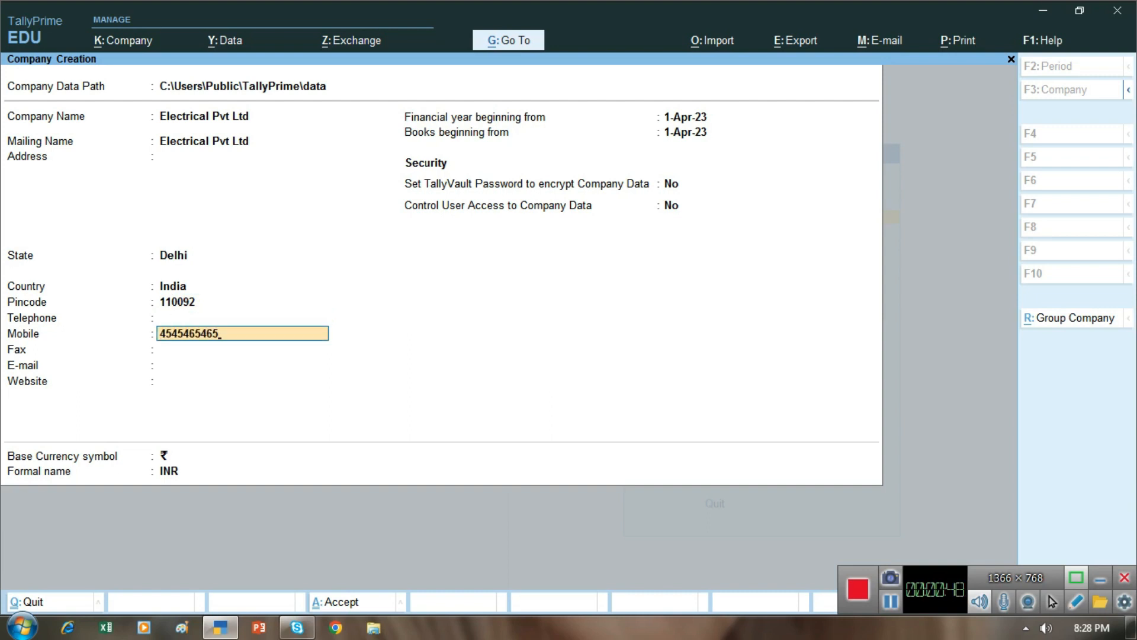
key(Return)
key(Return)
key(Return)
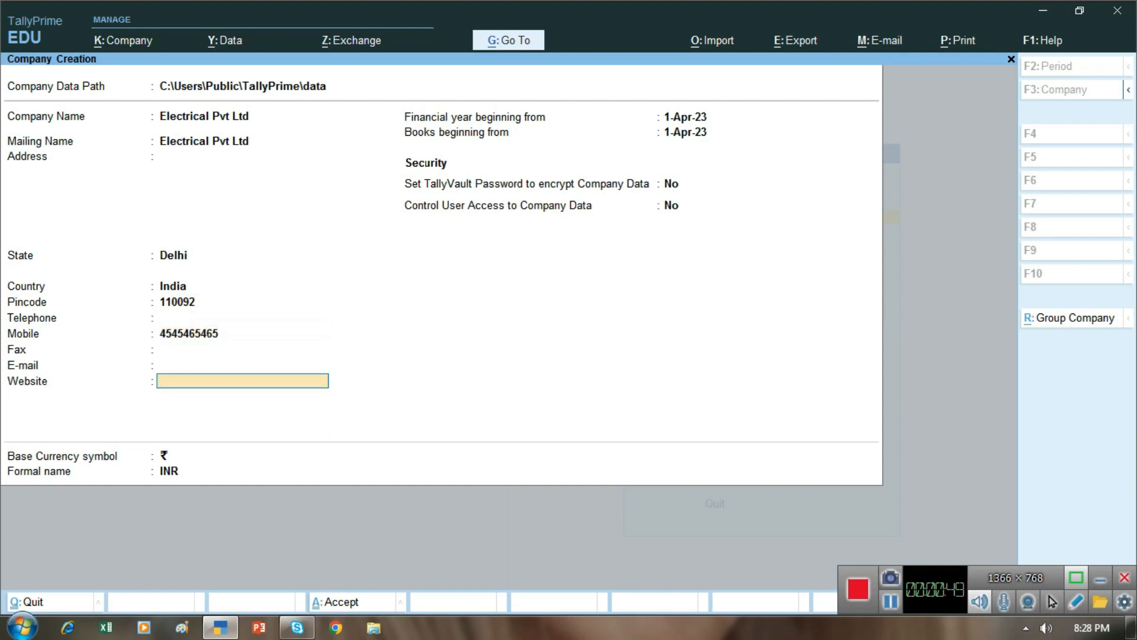
key(Return)
key(Return)
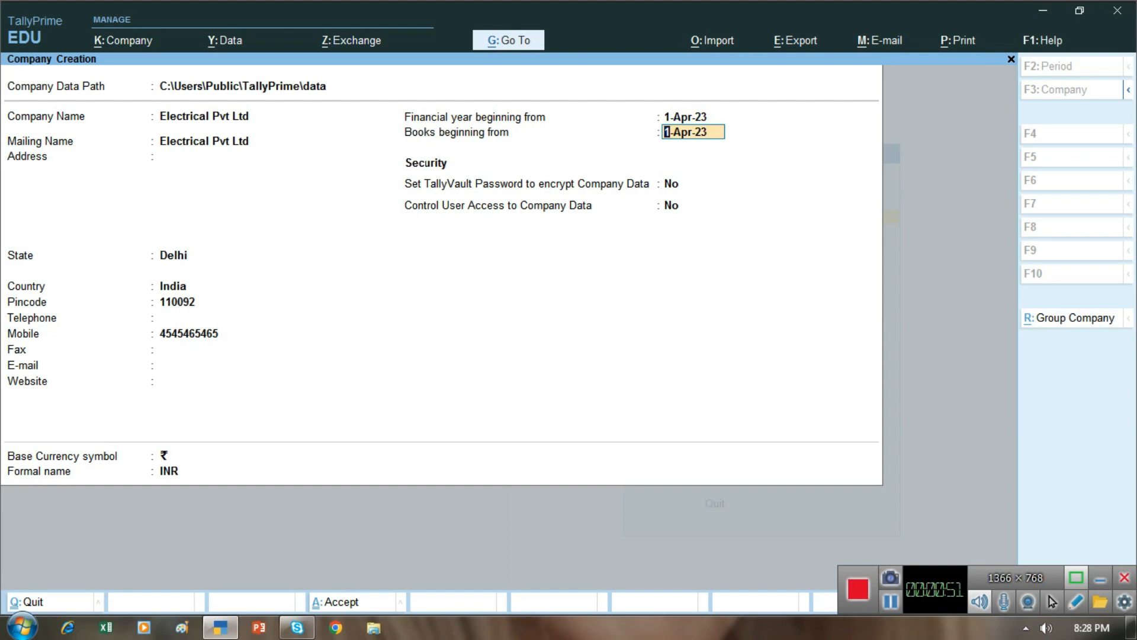
key(ctrl)
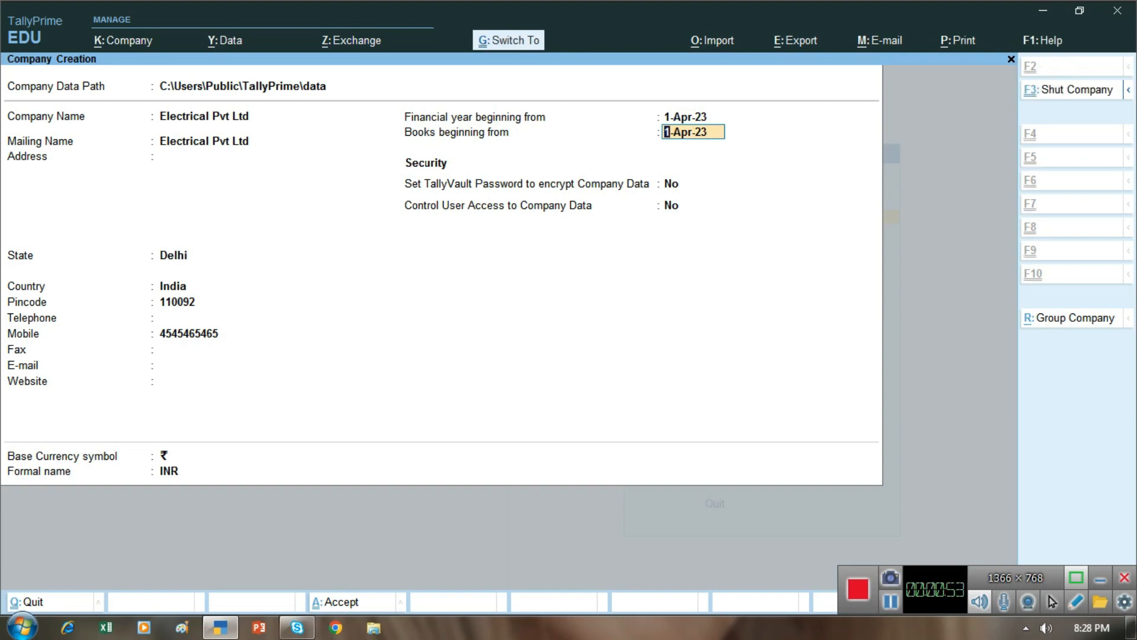
key(ctrl+a)
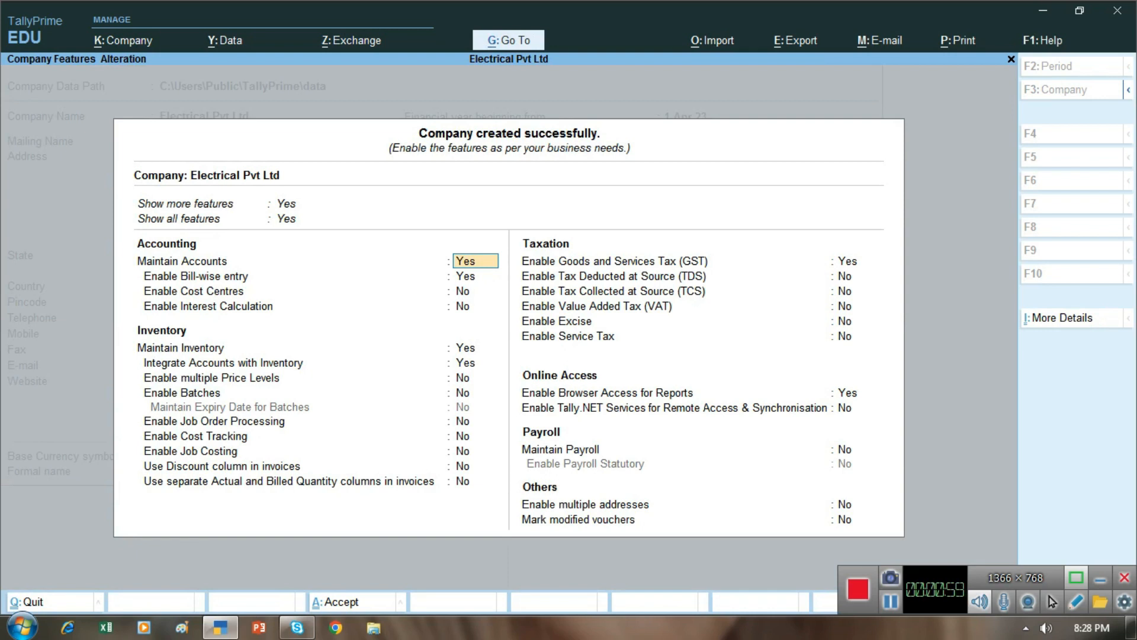
Enable GST with state Delhi, Regular registration and the company's GSTIN, then save the features
key(Return)
key(Return)
key(Return)
key(Return)
key(Return)
key(Return)
key(Return)
key(Return)
key(Return)
key(Return)
key(Return)
key(Return)
key(Return)
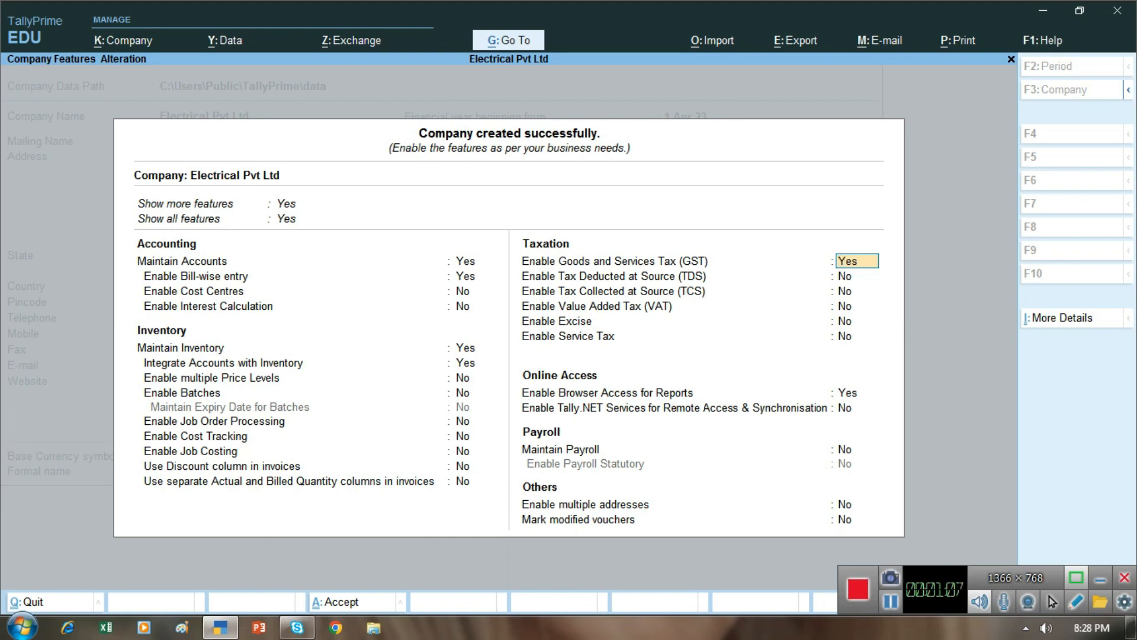
key(Return)
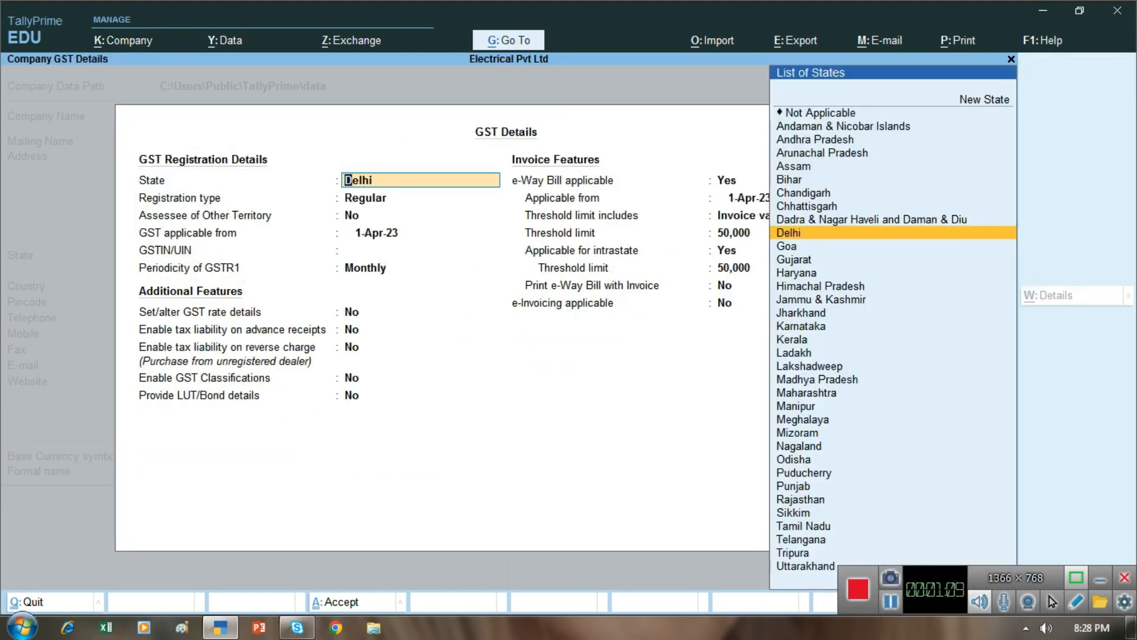
key(Return)
key(Return)
key(Return)
key(Return)
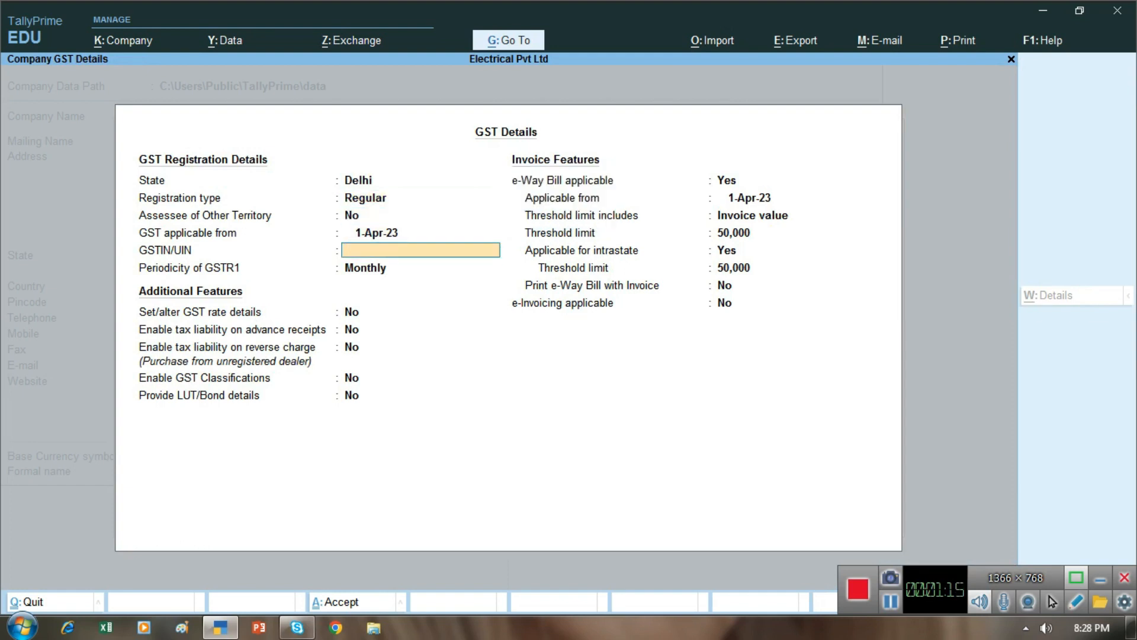
text(DDGSGD5454DD)
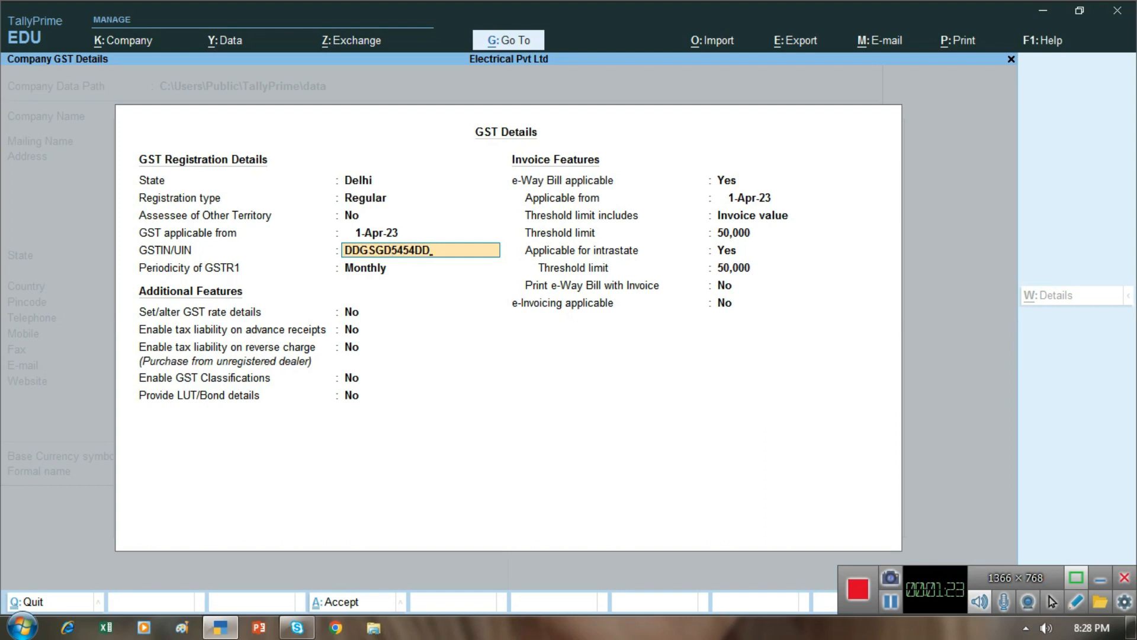
key(ctrl+a)
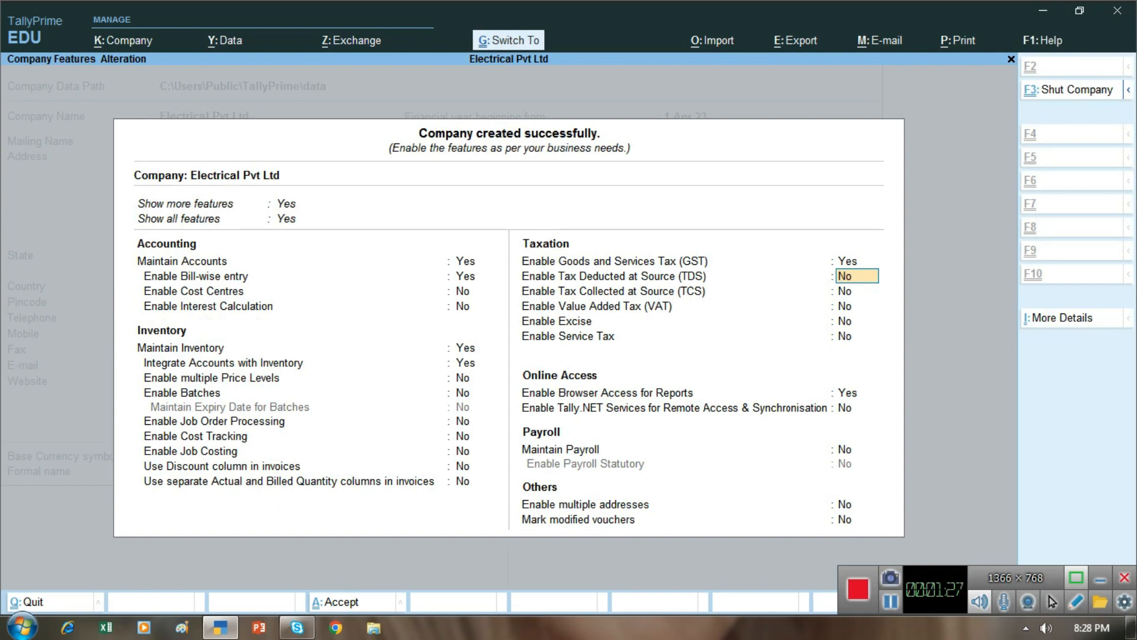
key(ctrl+a)
Start a Purchase voucher with supplier invoice 101 and begin a new party ledger
key(Down)
key(Down)
key(Down)
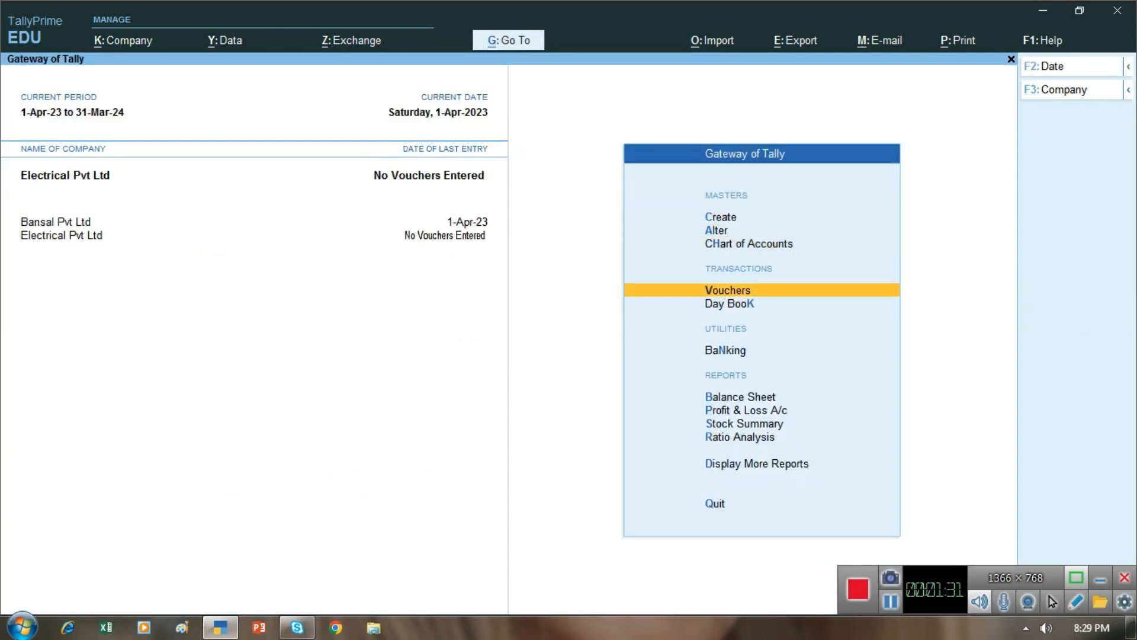
key(Return)
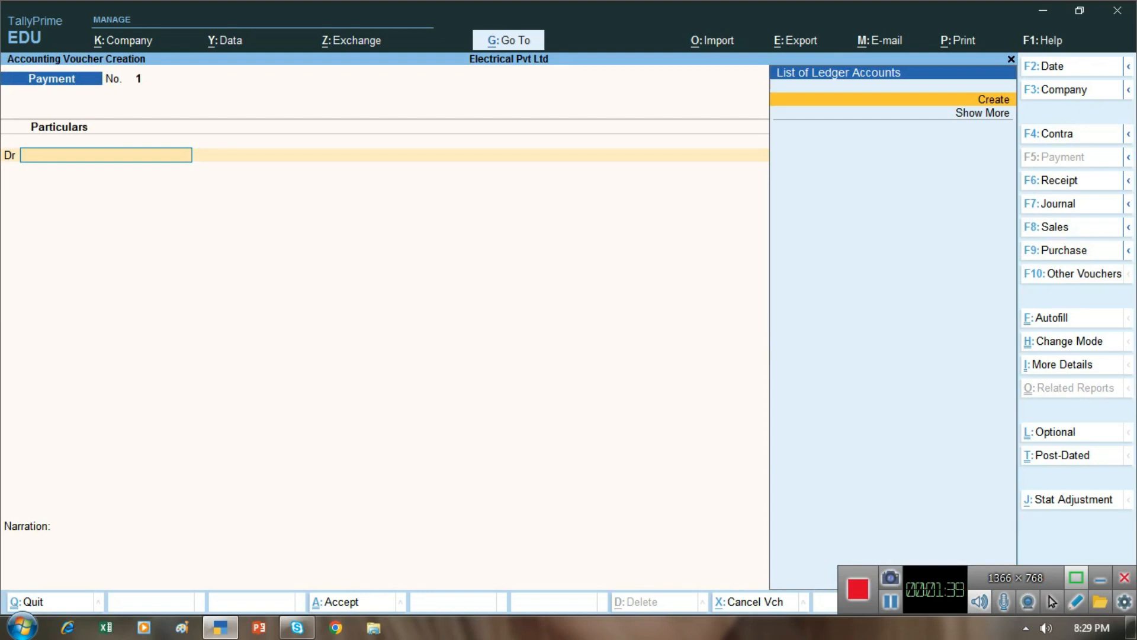
key(F9)
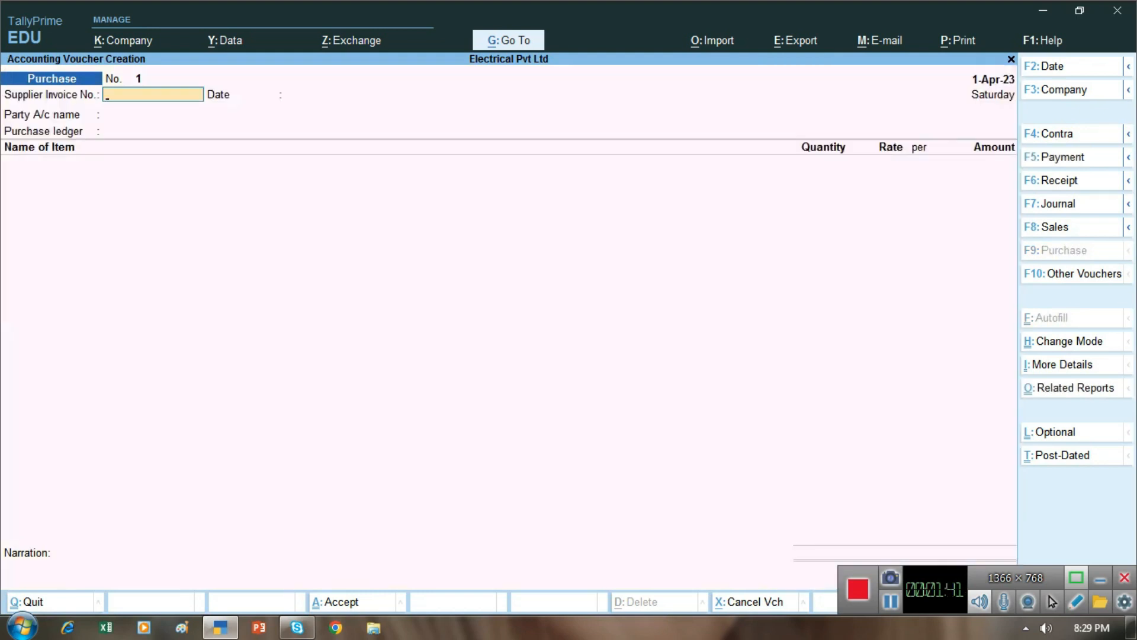
text(101)
key(Return)
key(Return)
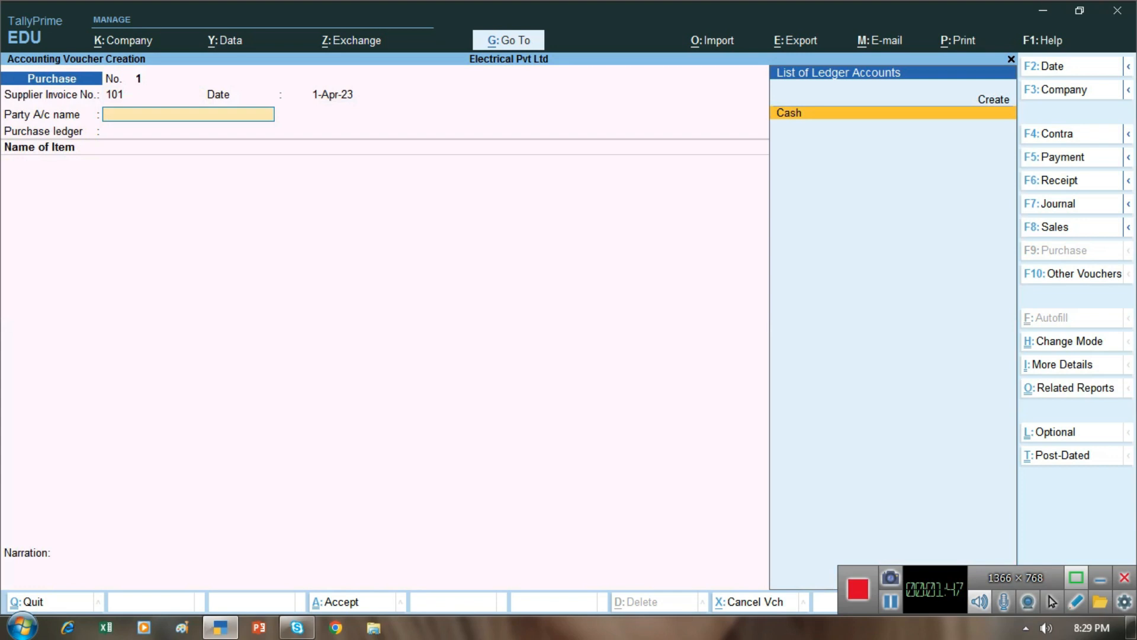
key(Up)
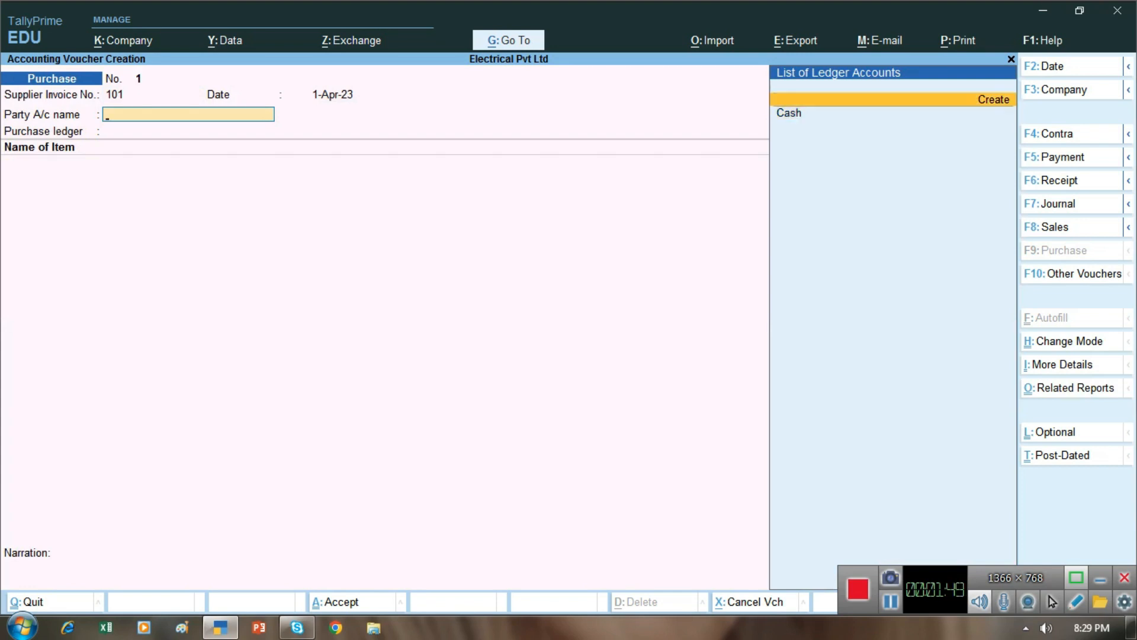
key(Return)
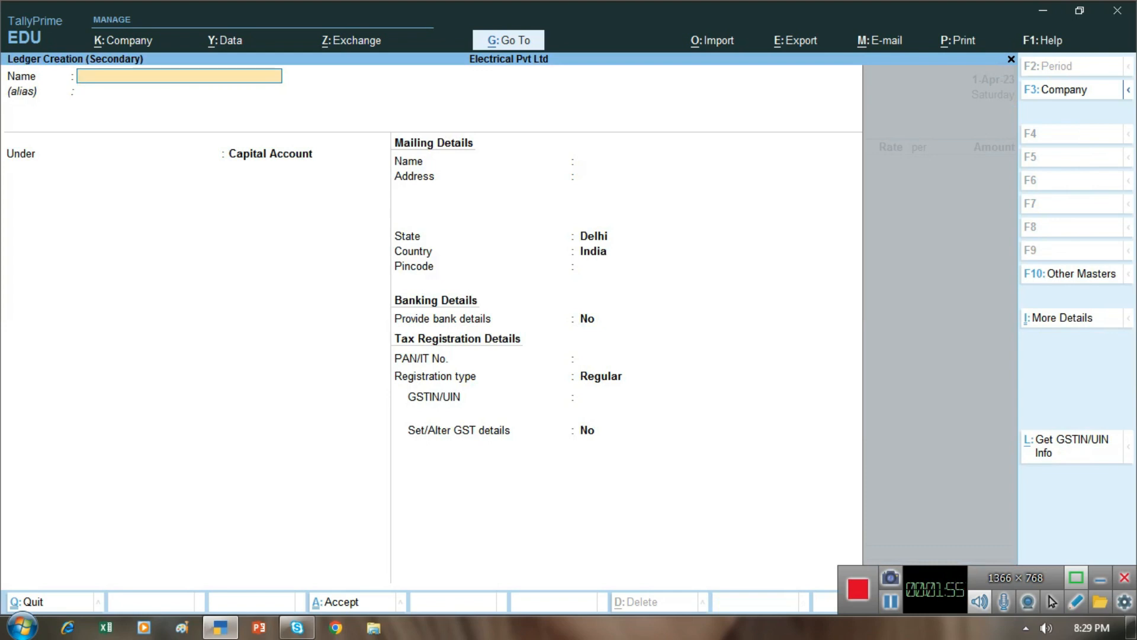
Name the ledger Ram under Sundry Creditors, without bill-by-bill, pincode 110092
text(Ram)
key(Return)
key(Return)
text(S)
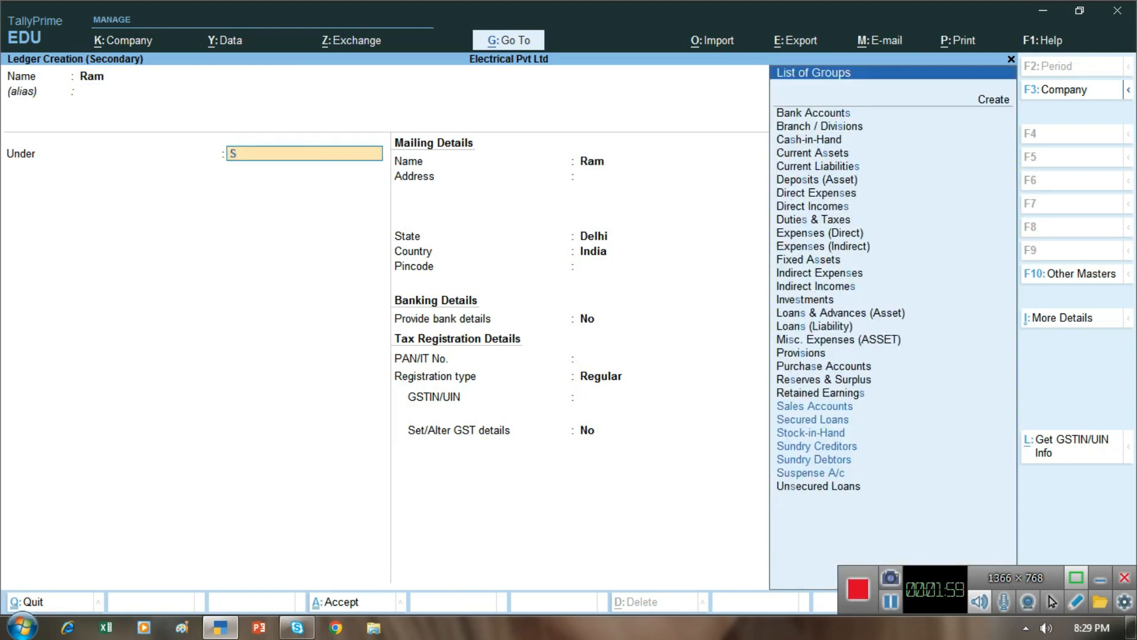
text(un)
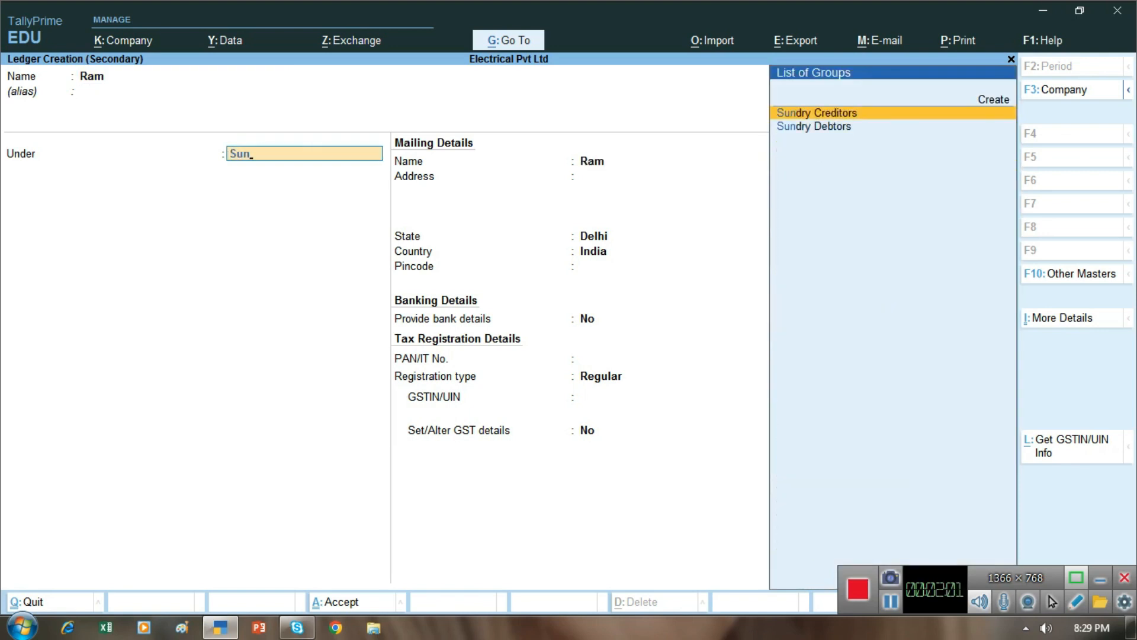
key(Return)
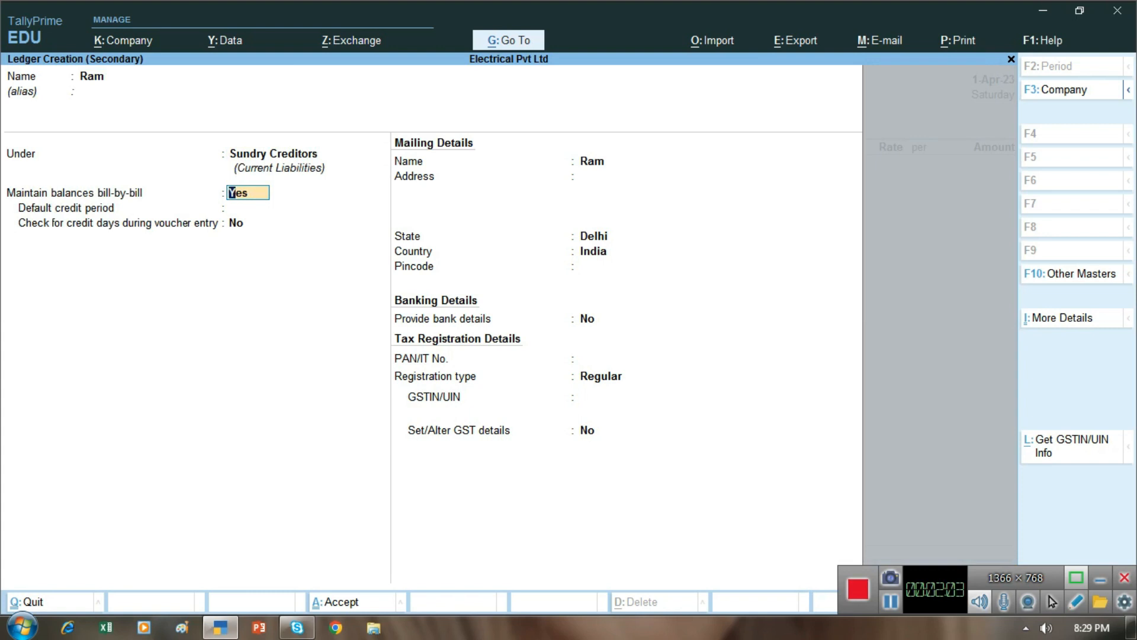
text(n)
key(Return)
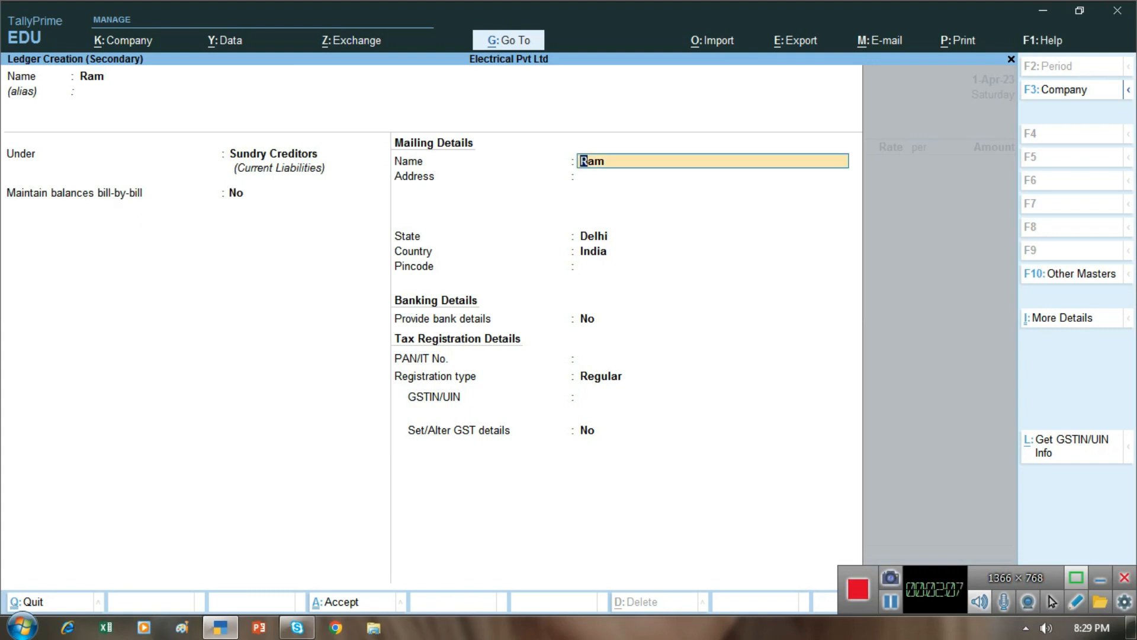
key(Return)
key(Return)
key(Return)
key(Return)
key(Up)
text(110092)
key(Return)
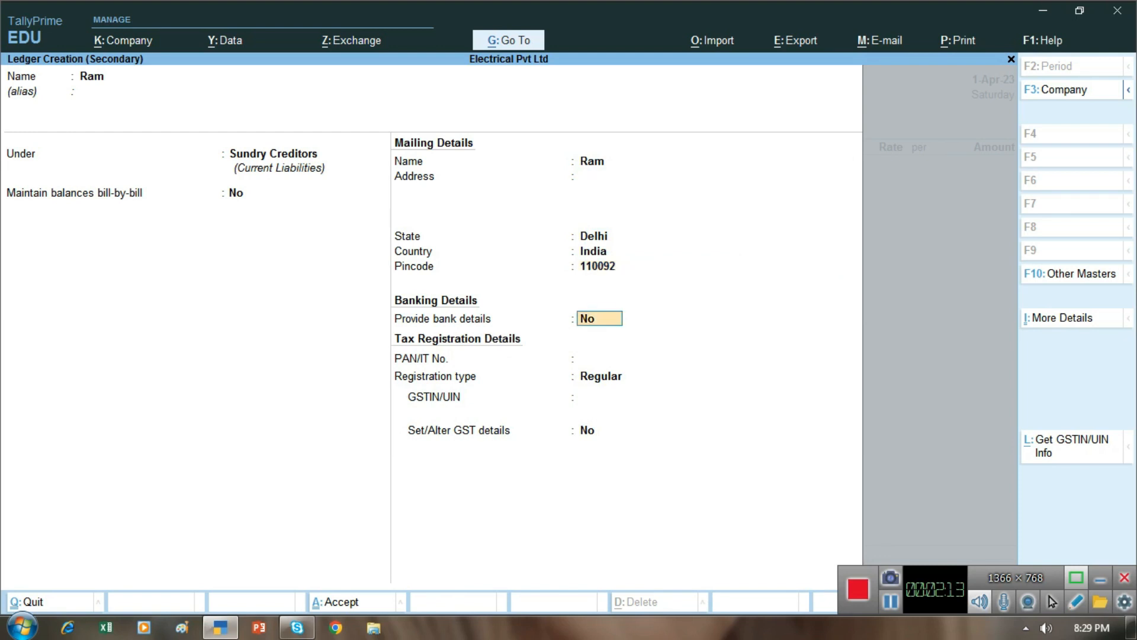
key(Return)
key(Return)
key(Return)
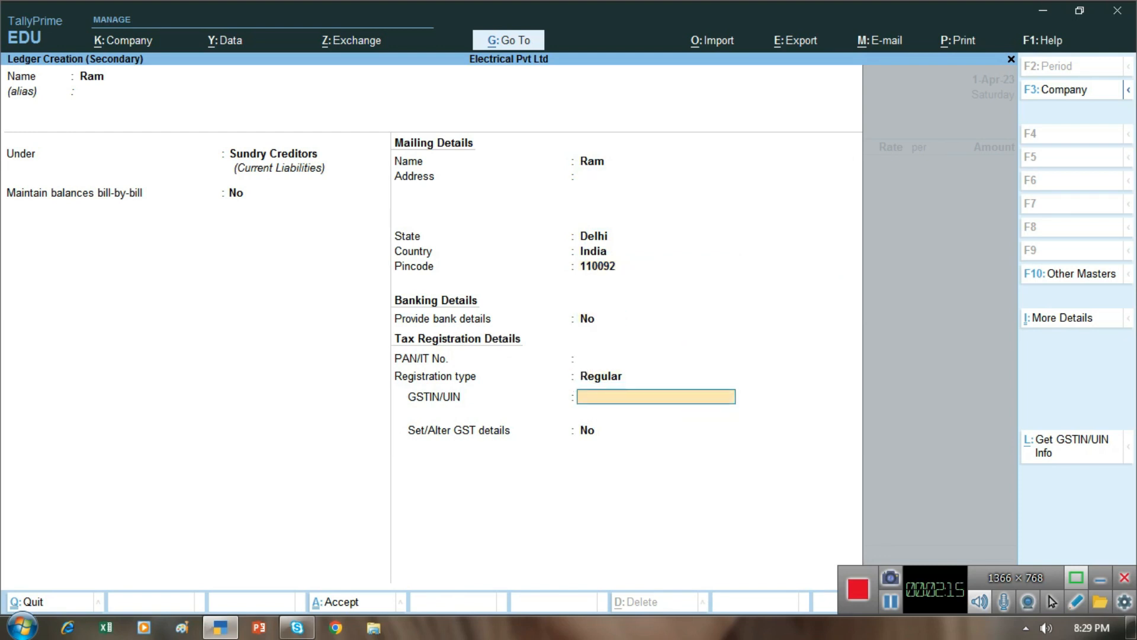
Enter Ram's GSTIN, save the ledger and confirm Ram's party details on the voucher
text(GDSGH4545DD)
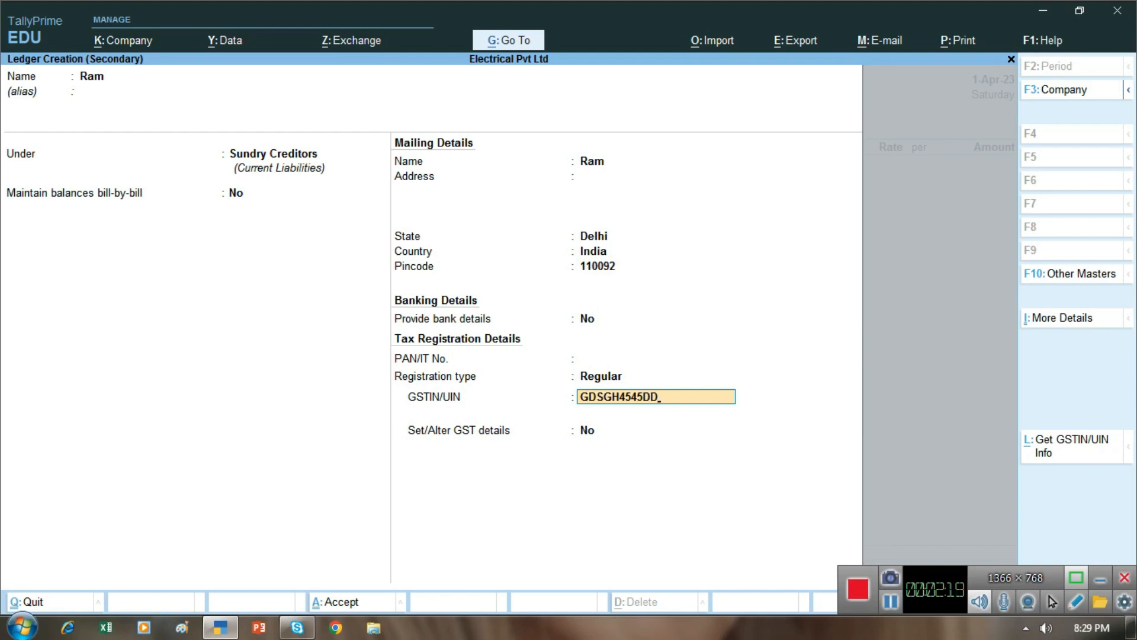
key(Return)
key(Return)
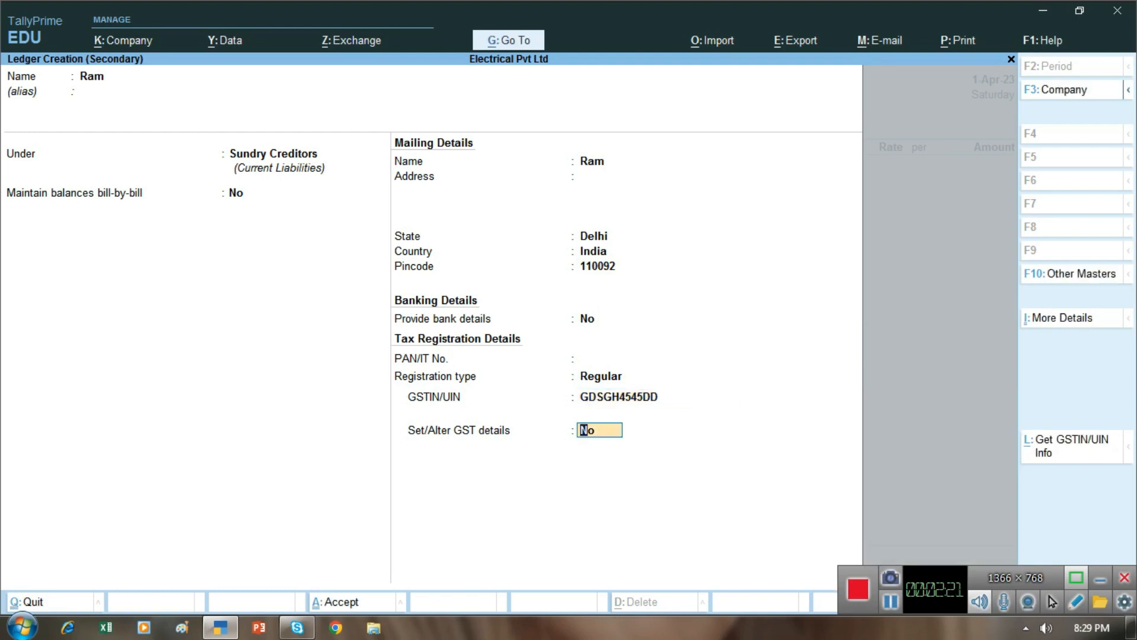
key(Return)
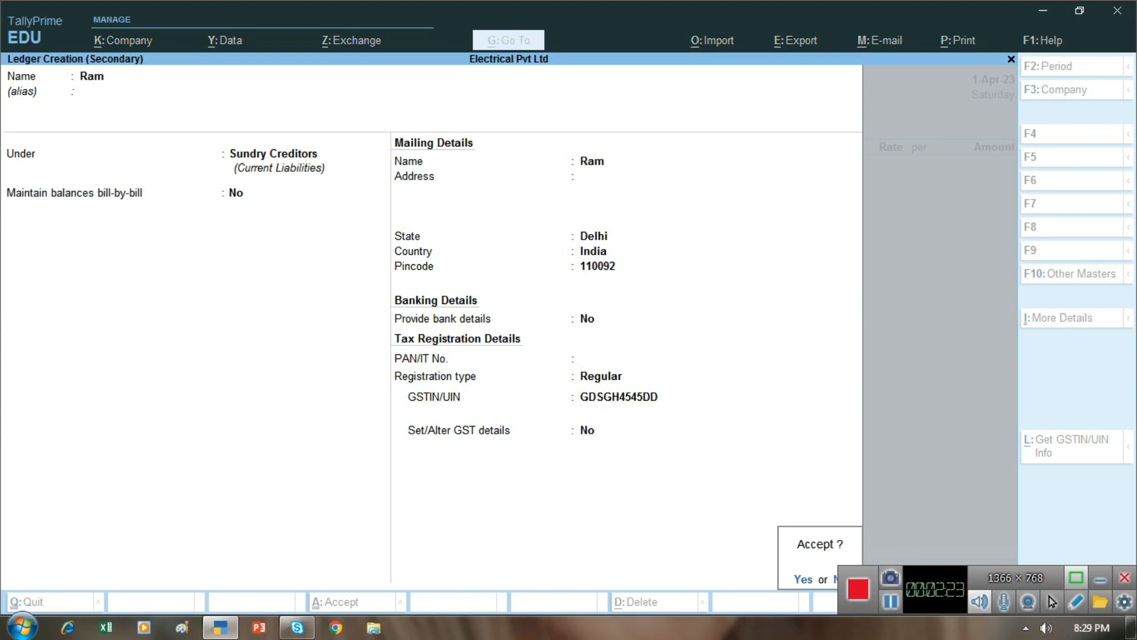
key(Return)
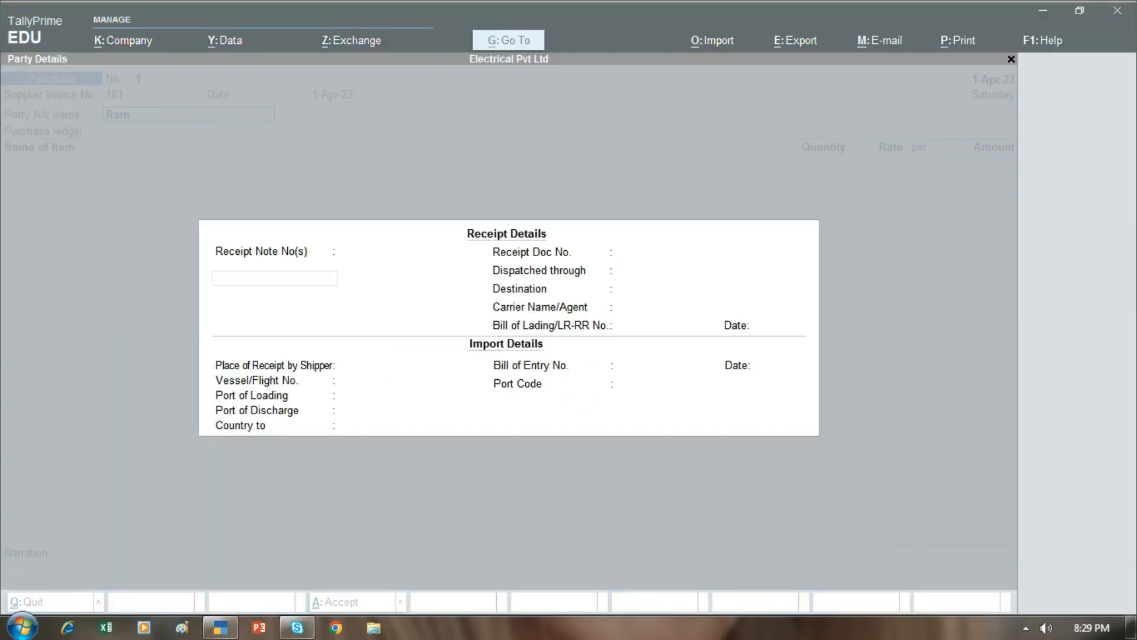
key(ctrl)
key(BackSpace)
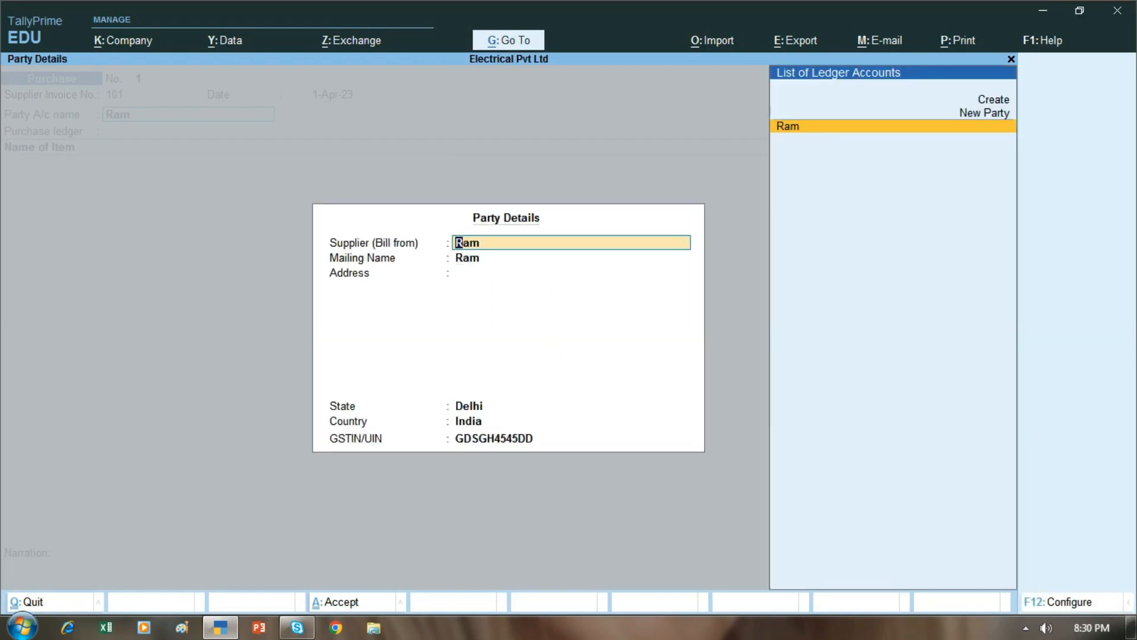
key(ctrl)
key(ctrl+a)
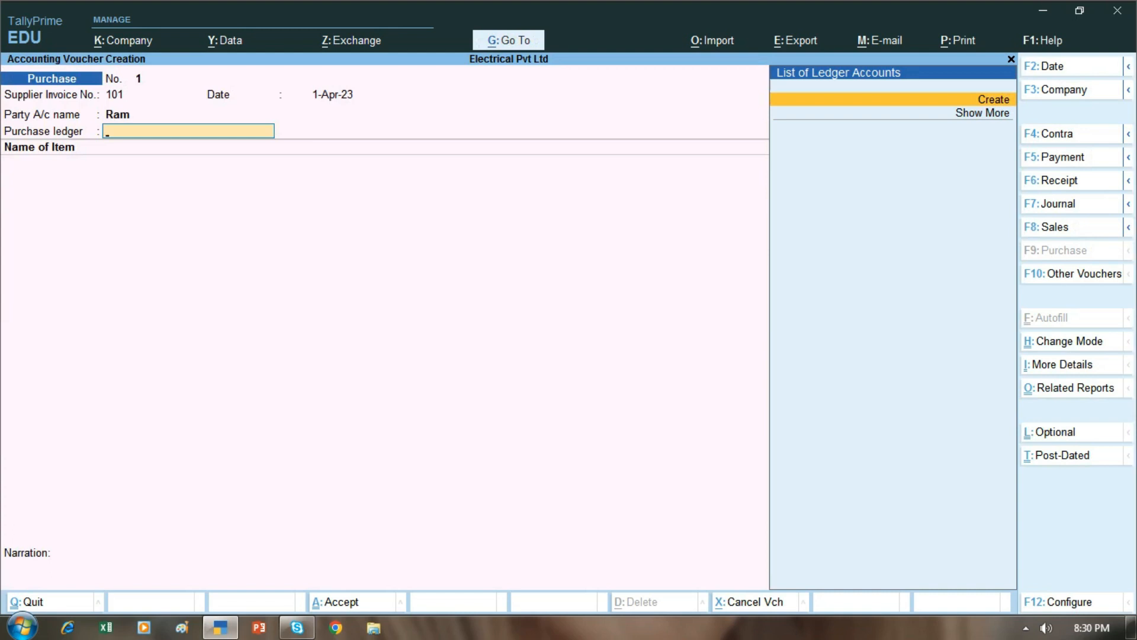
Create a Purchase ledger under Purchase Accounts with GST applicable, opening its GST details
key(Return)
text(P)
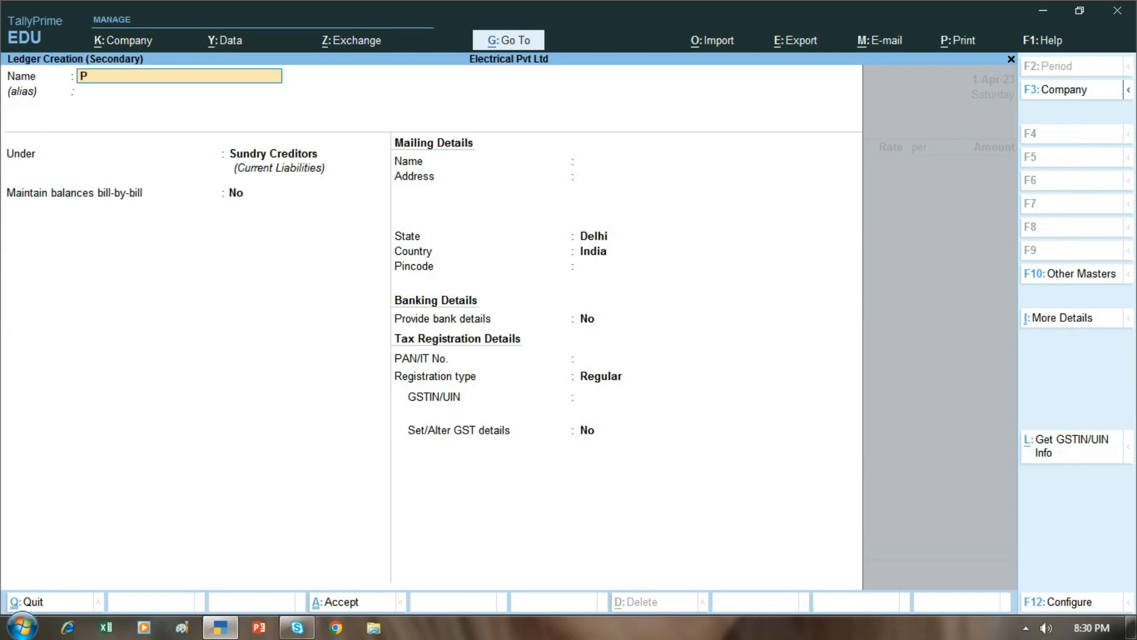
text(urchase)
key(Return)
key(Return)
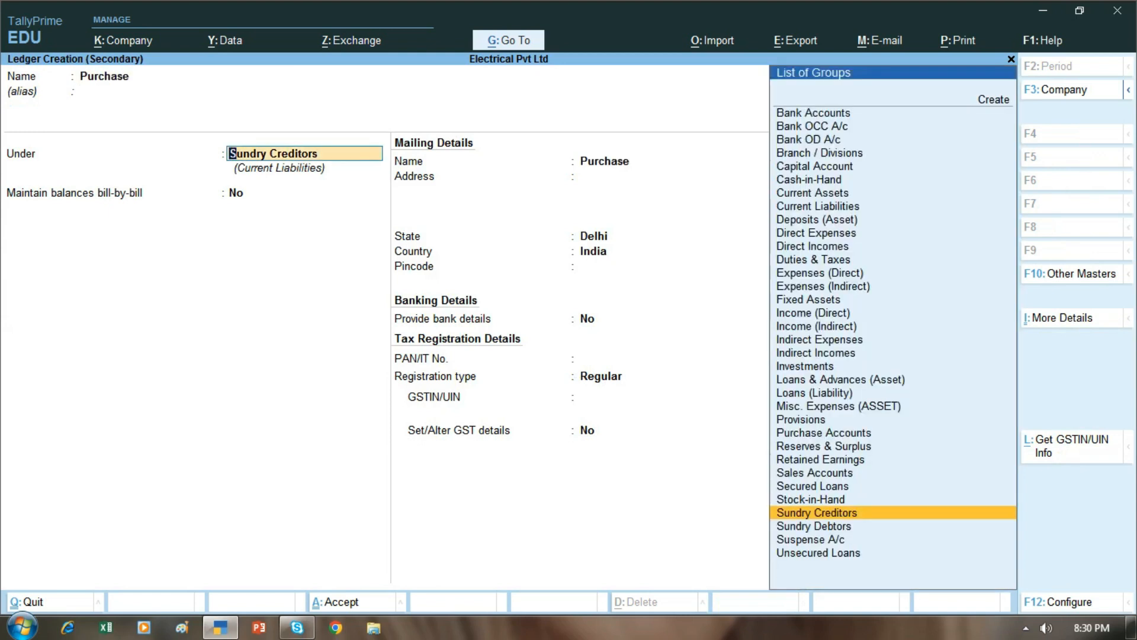
text(Pur)
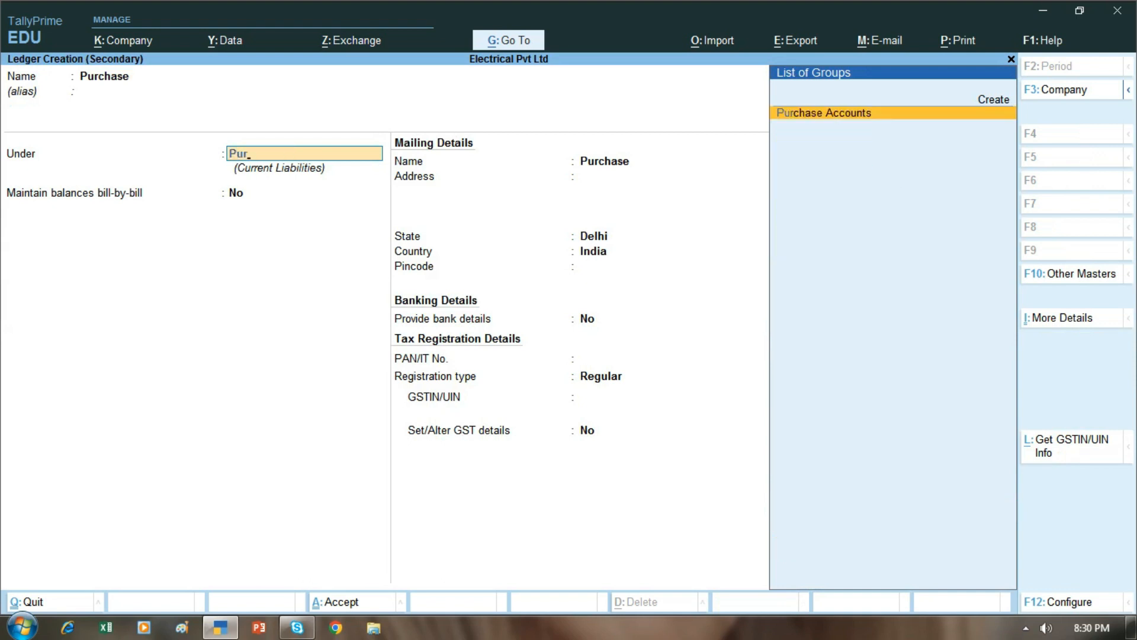
key(Return)
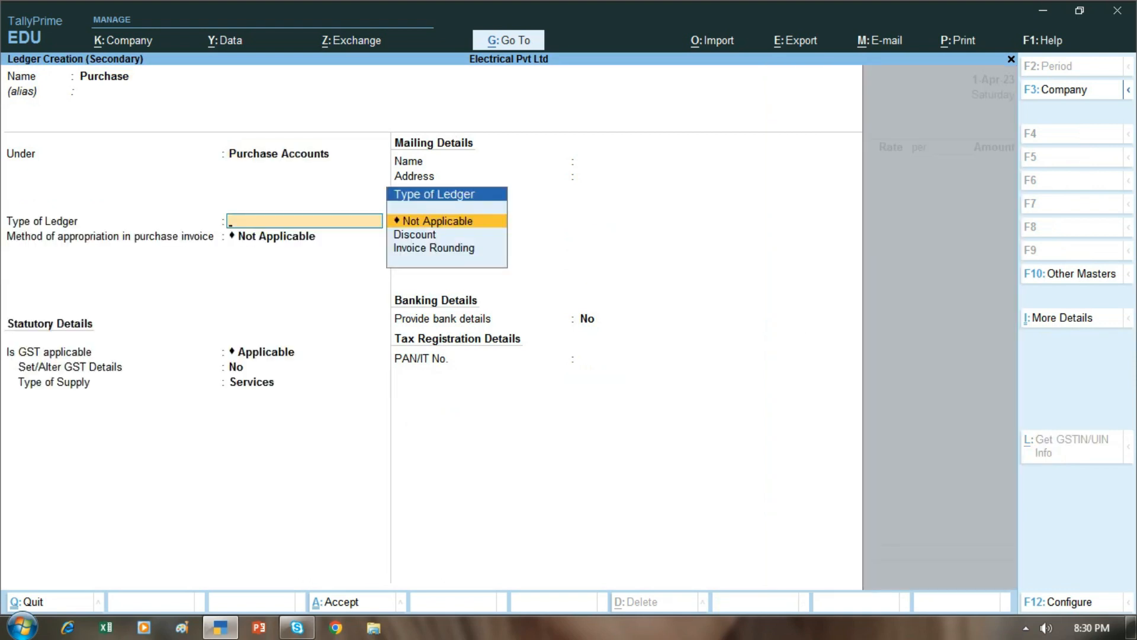
key(Return)
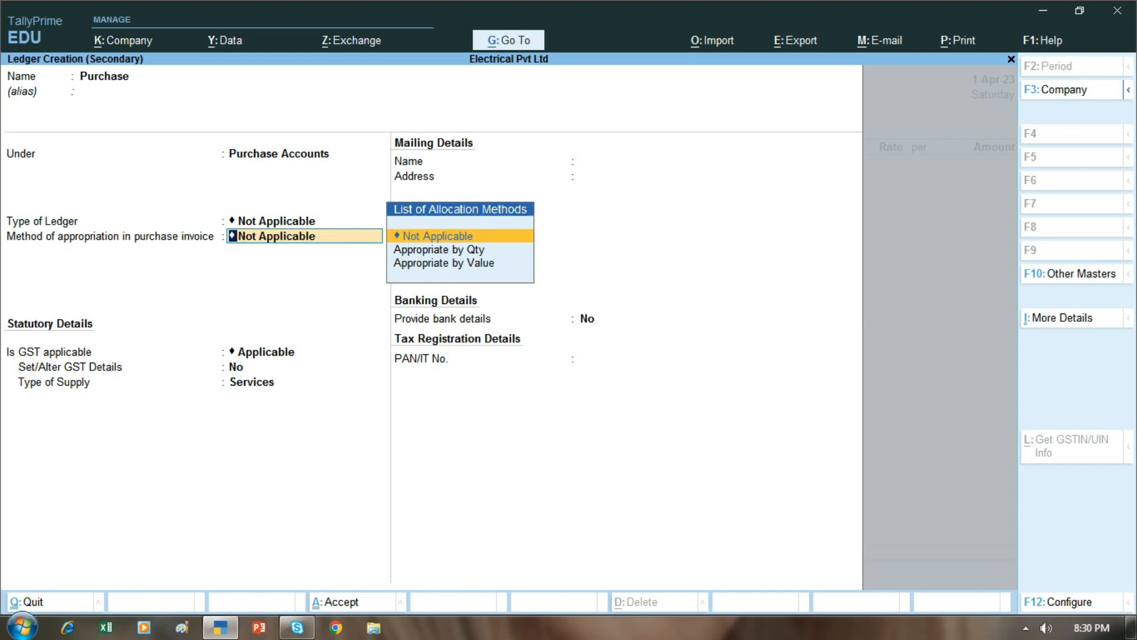
key(Return)
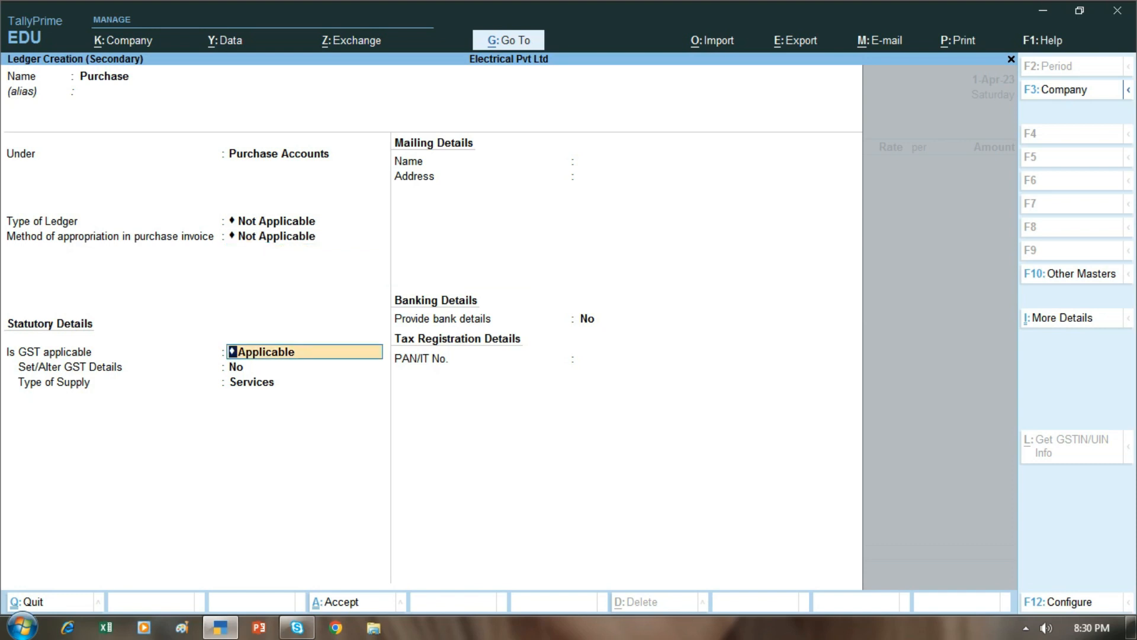
key(Return)
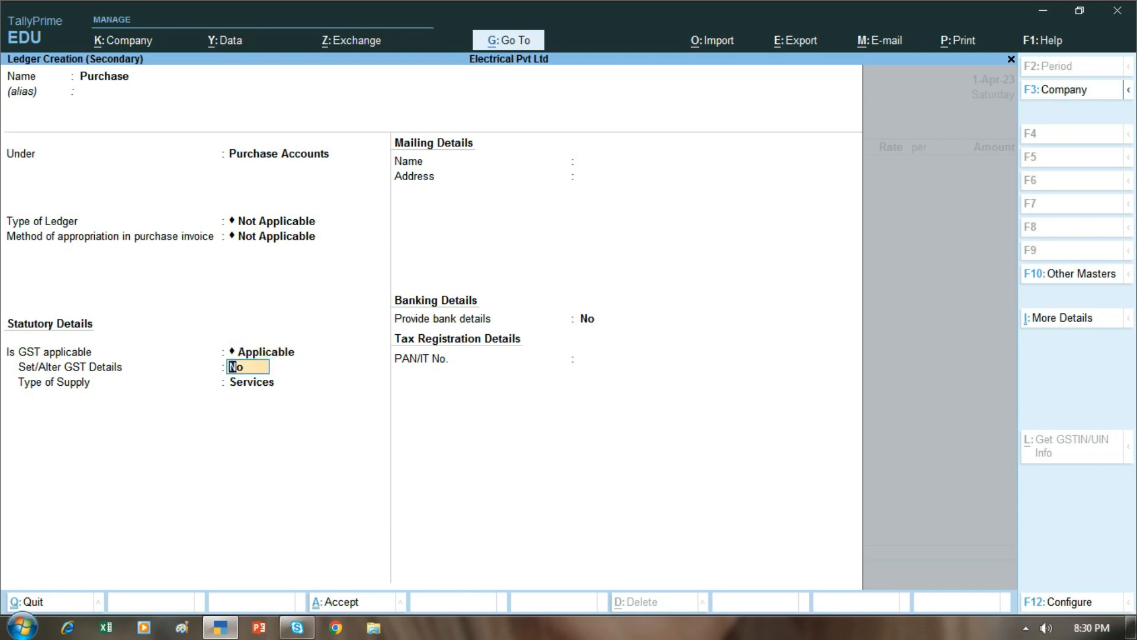
text(y)
key(Return)
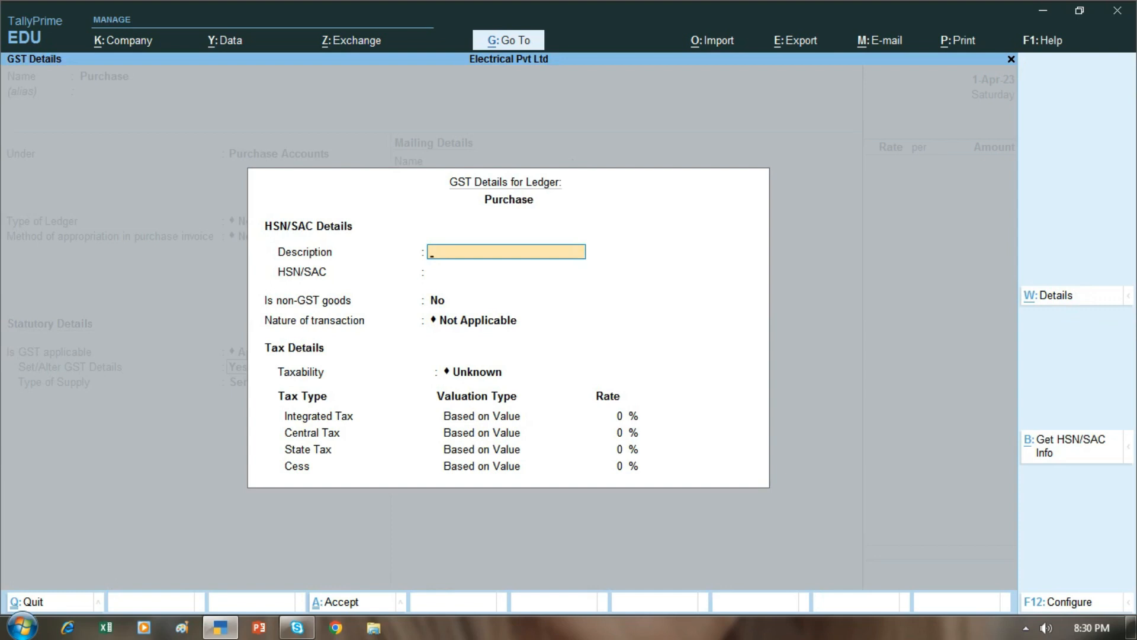
Give the Purchase ledger HSN/SAC 454, Interstate Purchase Taxable and 18% IGST (9% CGST/SGST)
key(Return)
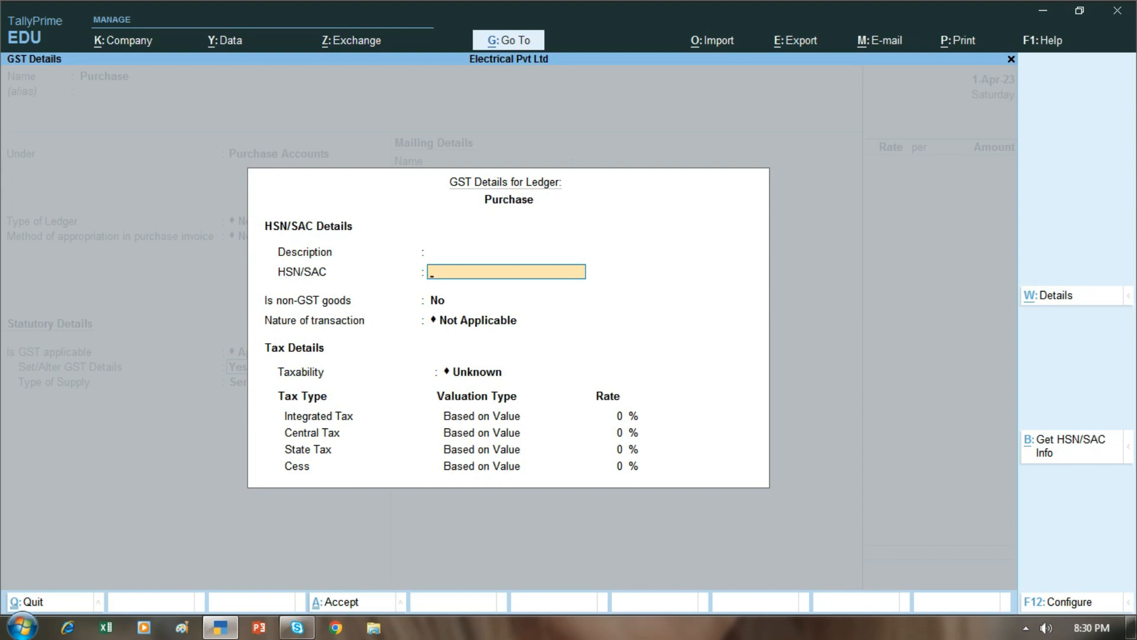
text(454)
key(Return)
key(Return)
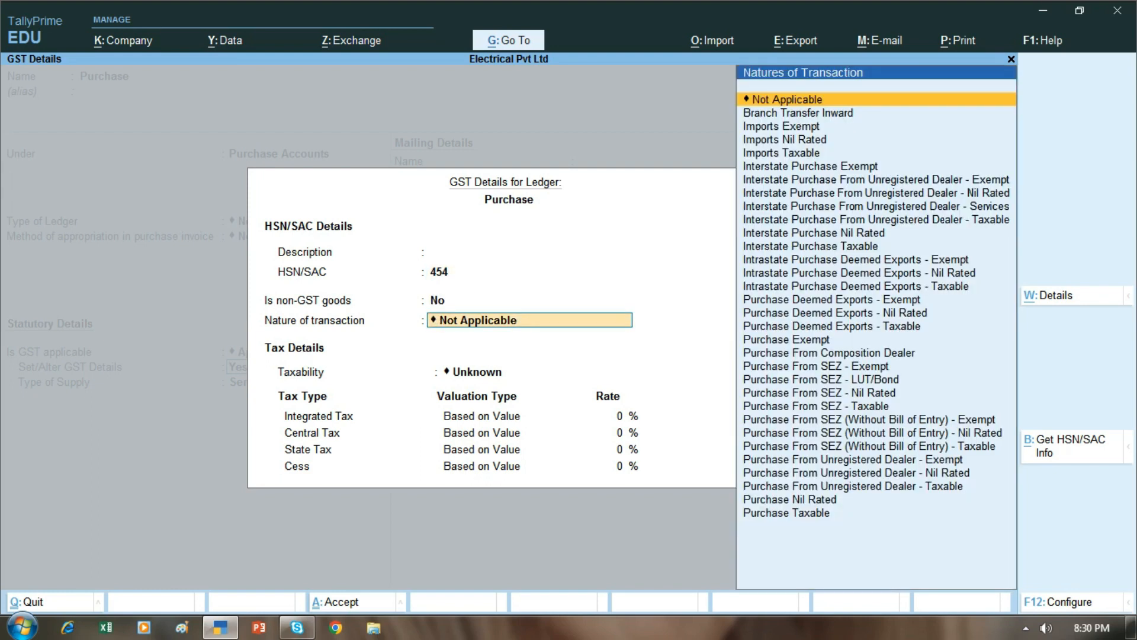
text(Inter)
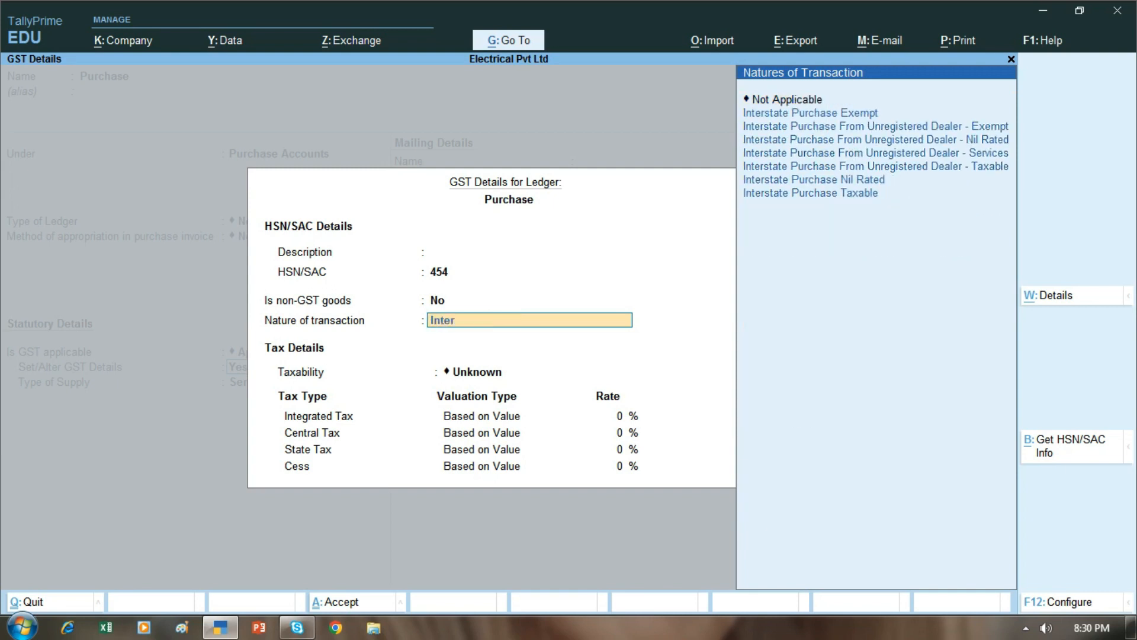
key(Down)
key(Down)
key(Down)
key(Down)
key(Down)
key(Down)
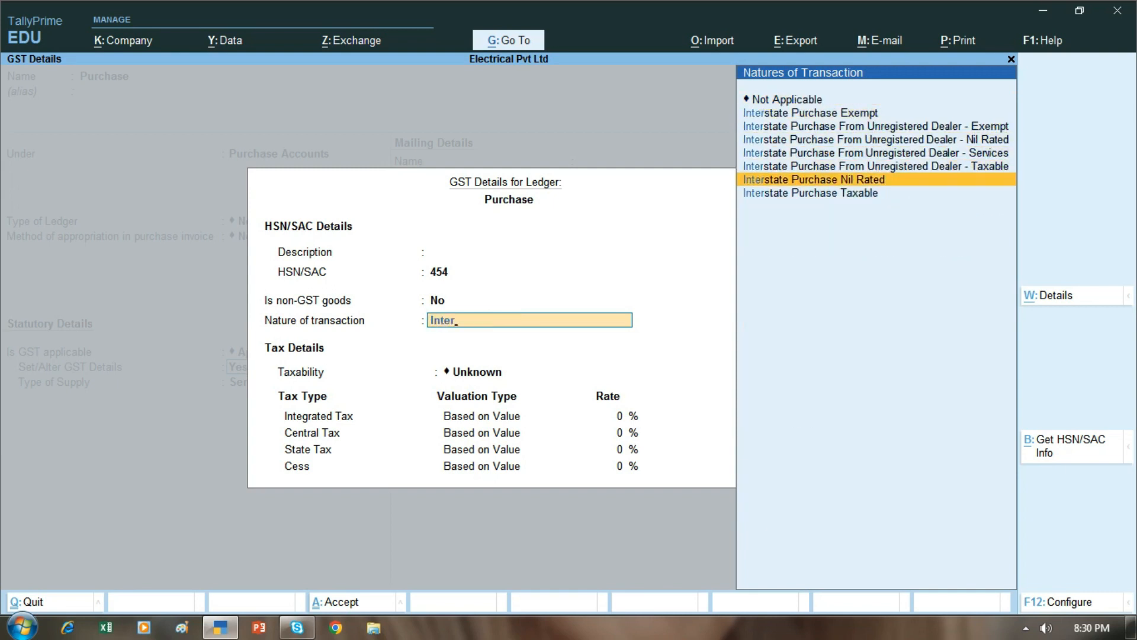
key(Return)
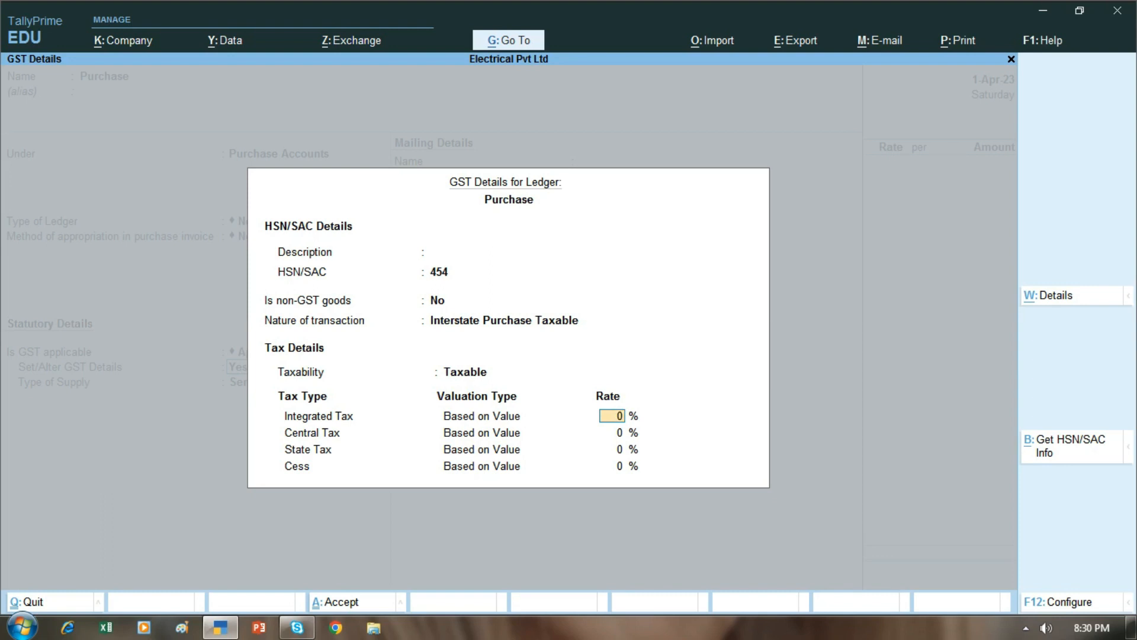
text(1)
text(8)
key(Return)
key(Return)
key(Return)
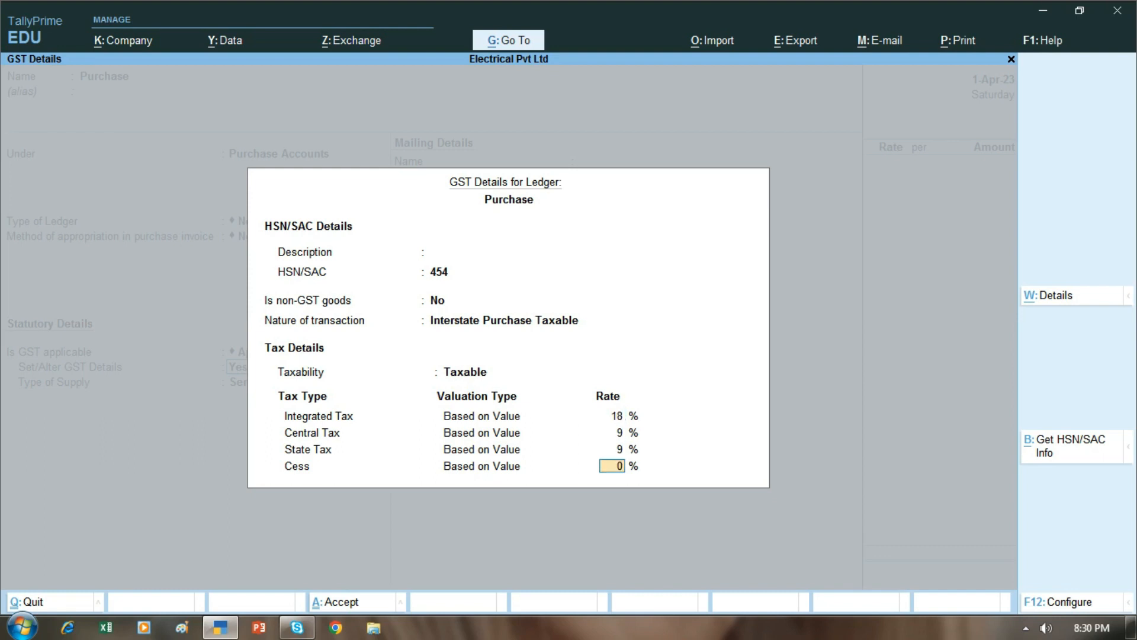
key(Return)
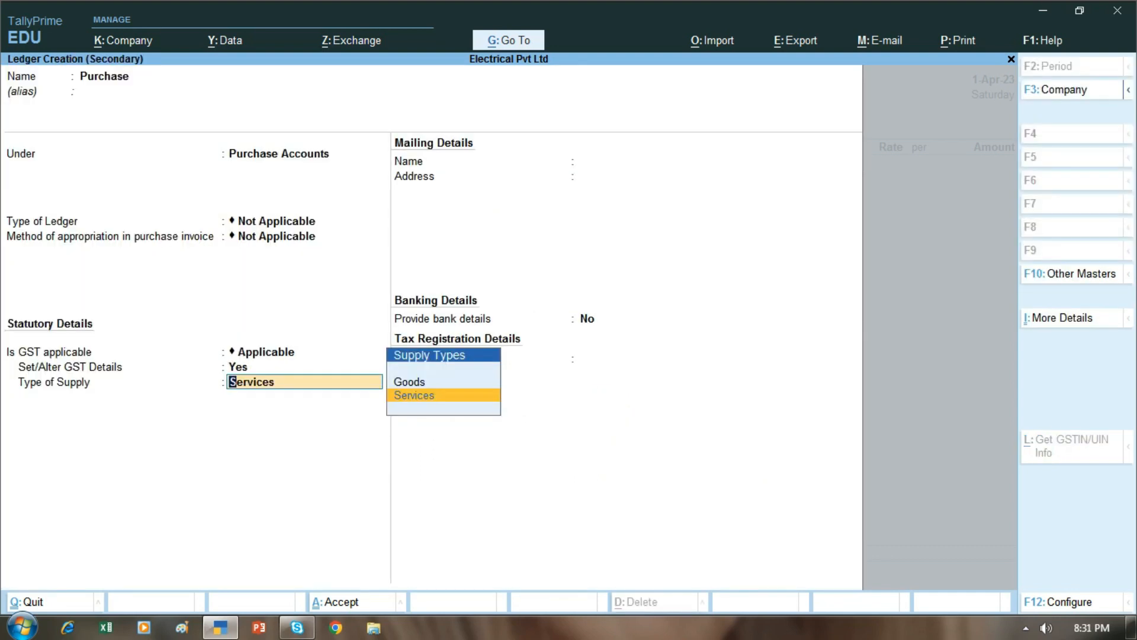
Set supply type to Goods, save the Purchase ledger, and classify it Interstate Purchase Taxable
key(Up)
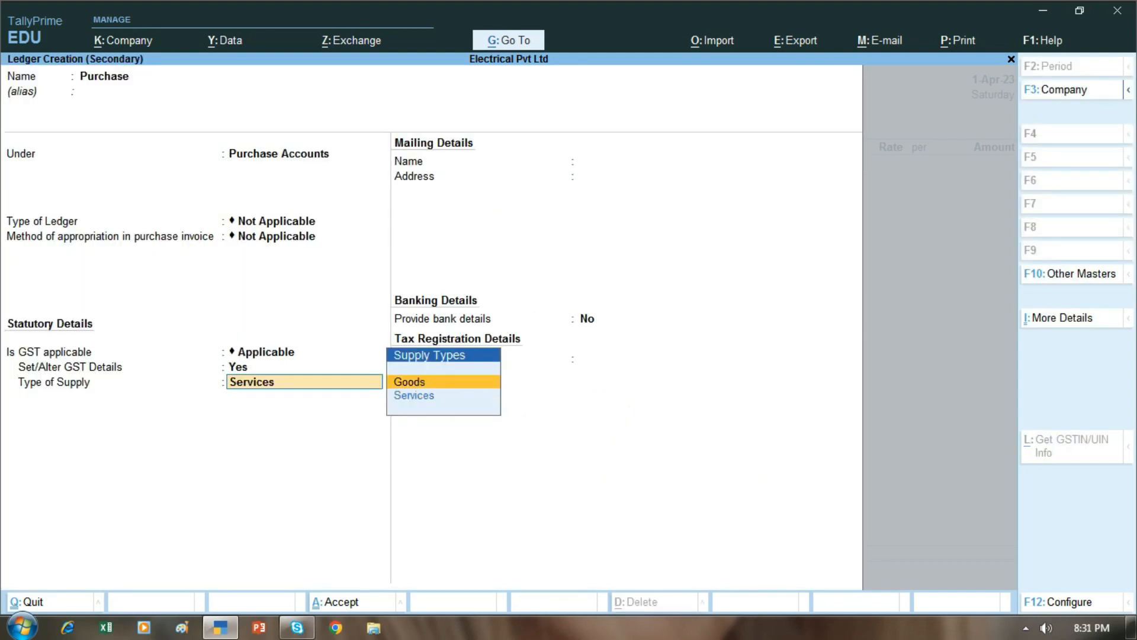
key(Return)
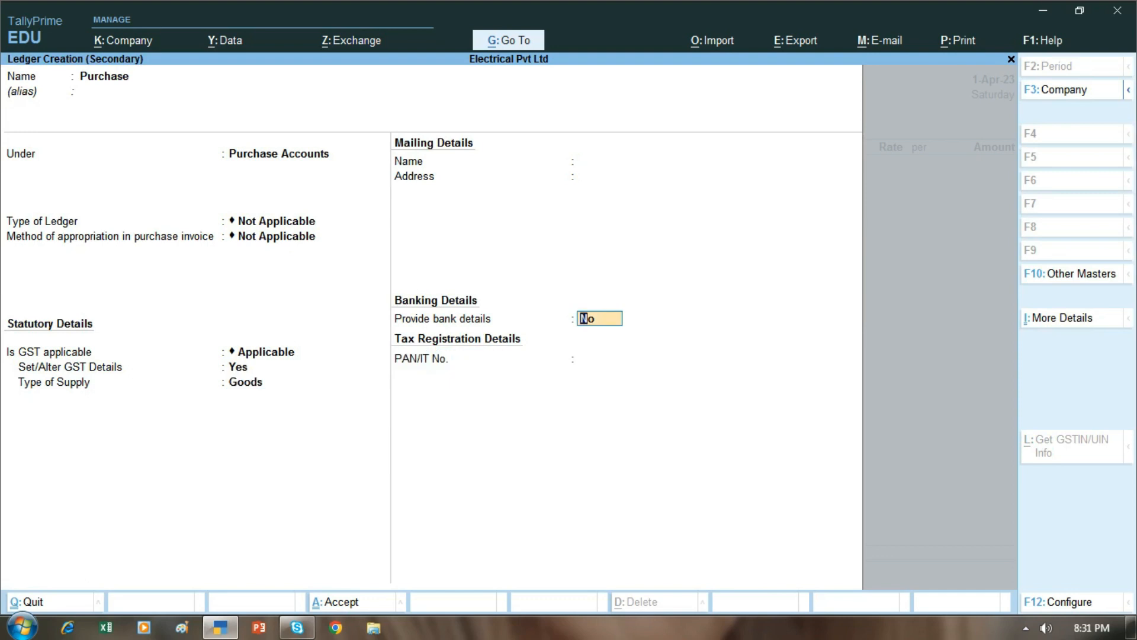
key(Return)
key(Return)
key(Return)
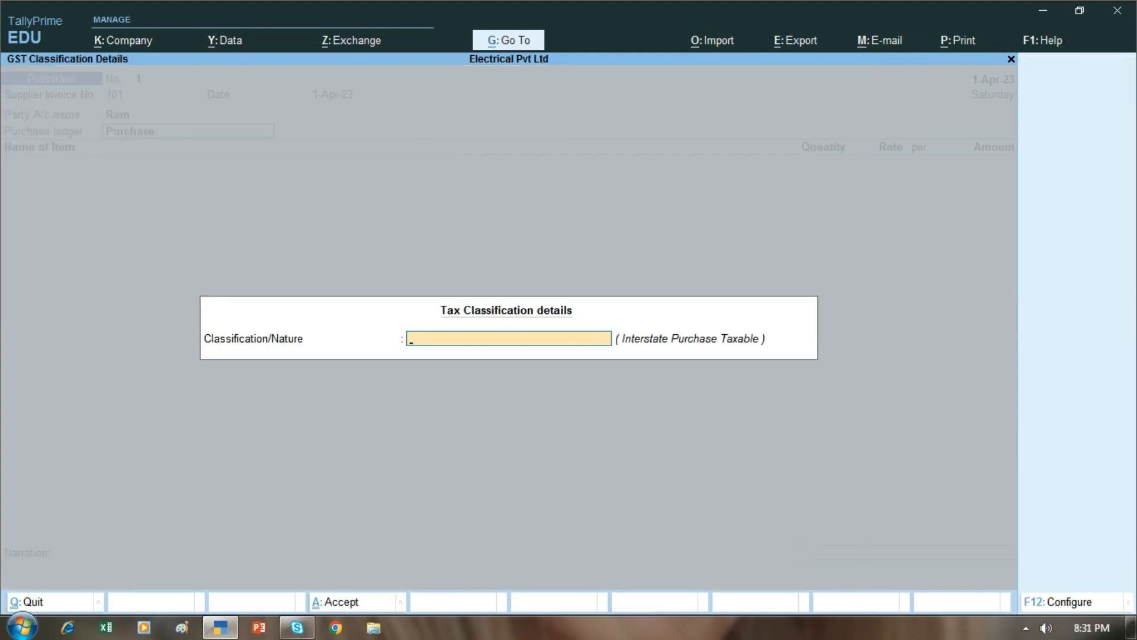
text(in)
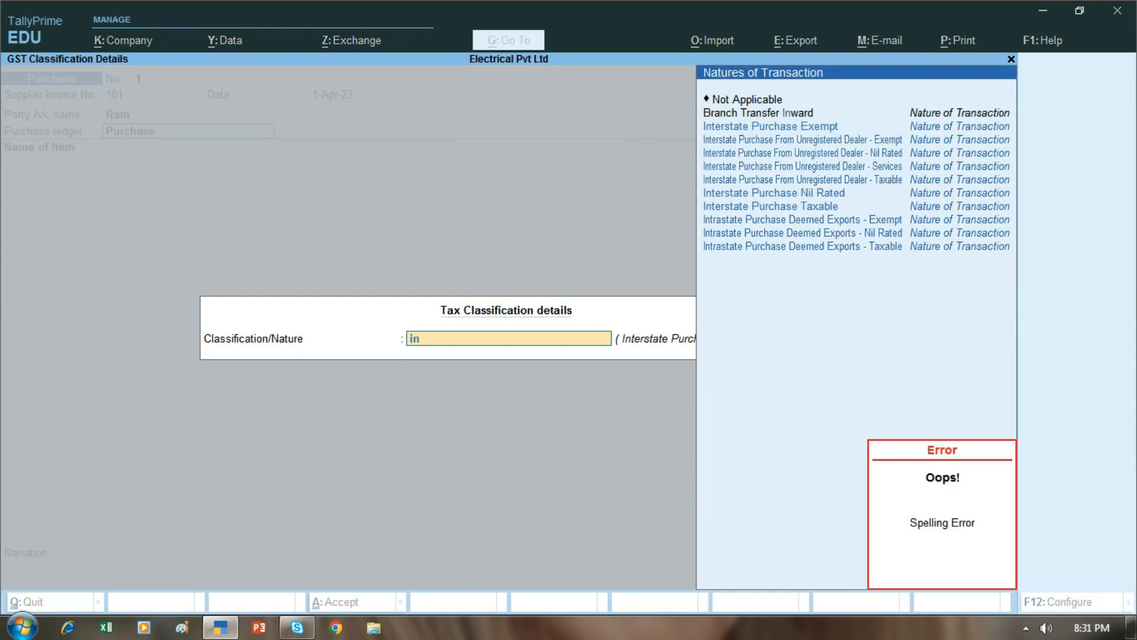
text(te)
key(Down)
key(Down)
key(Down)
key(Down)
key(Down)
key(Down)
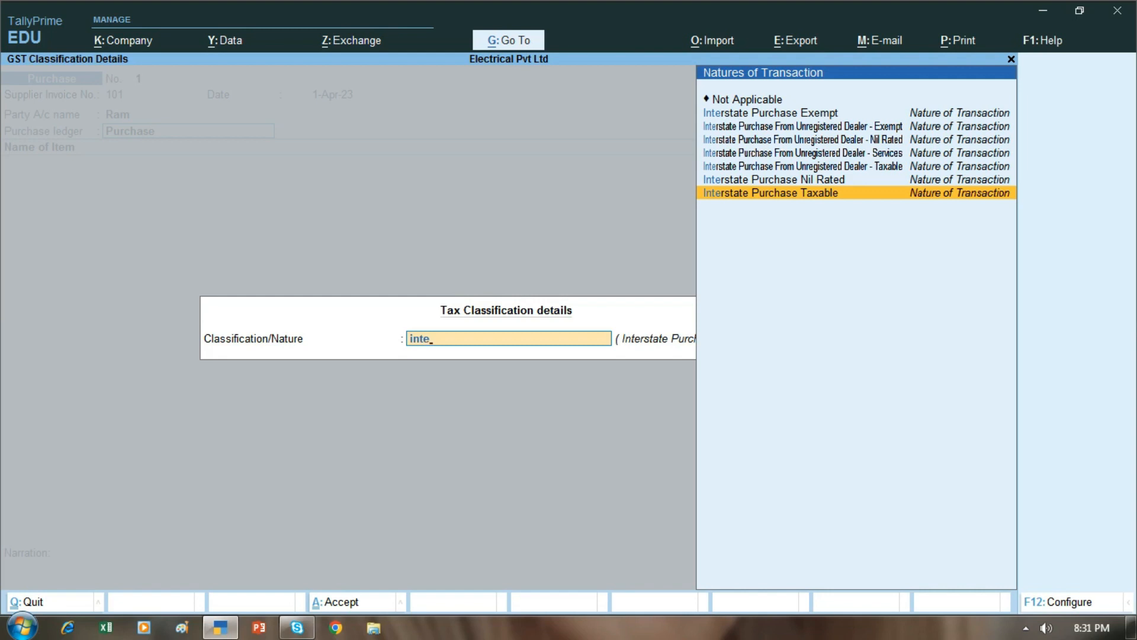
key(Return)
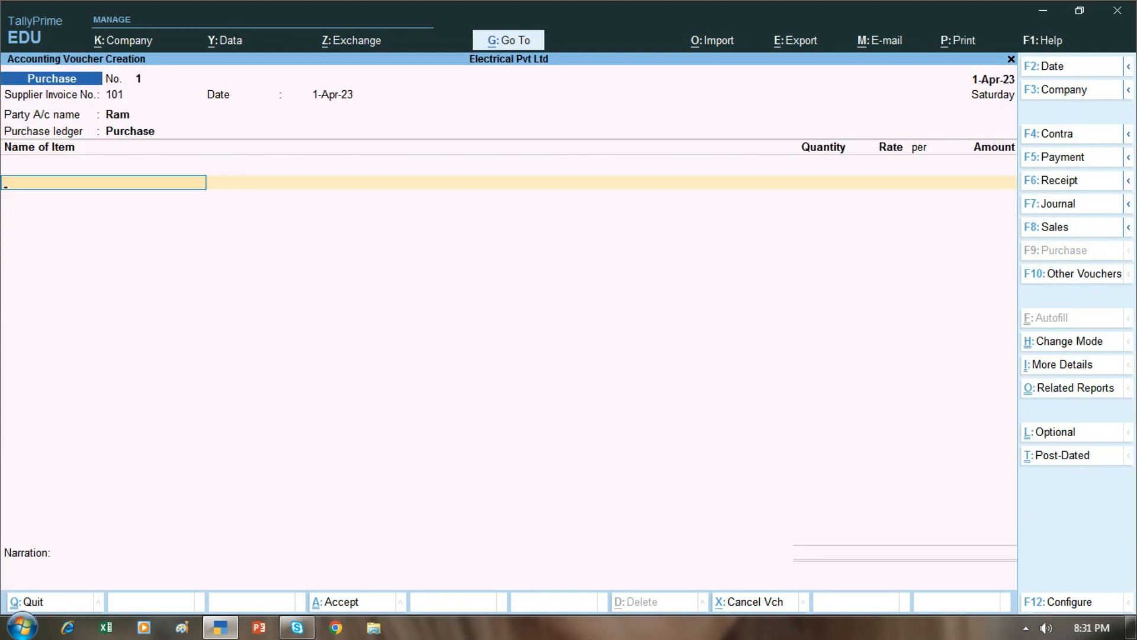
Create stock item Led Buld under Primary and start a new unit with symbol 'pc'
key(alt)
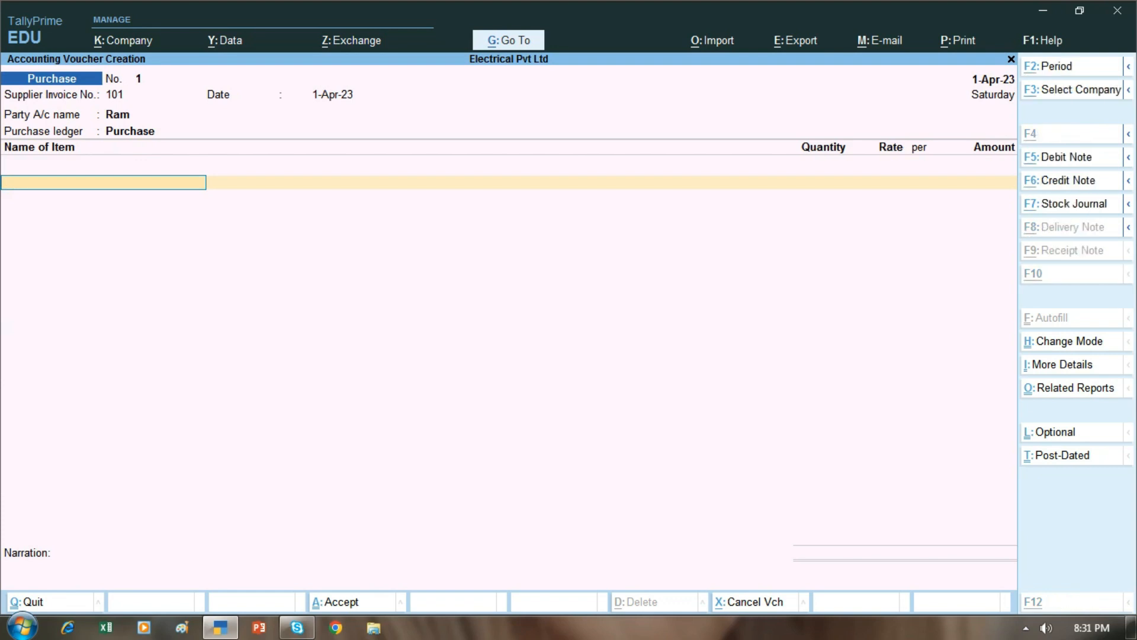
key(alt+c)
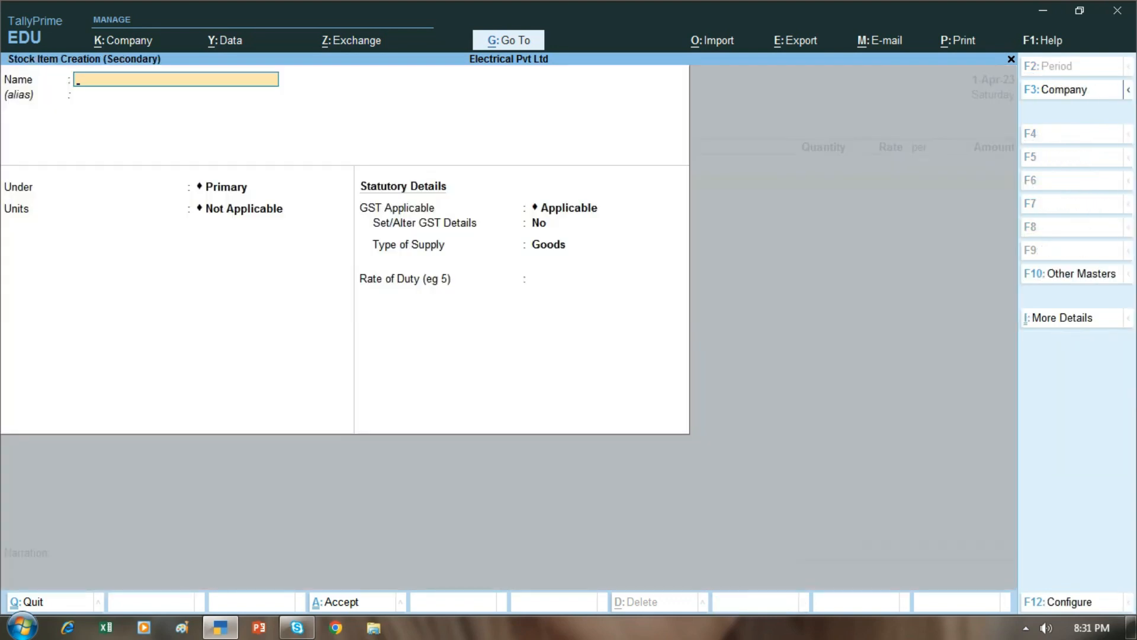
text(Led Buld)
key(Return)
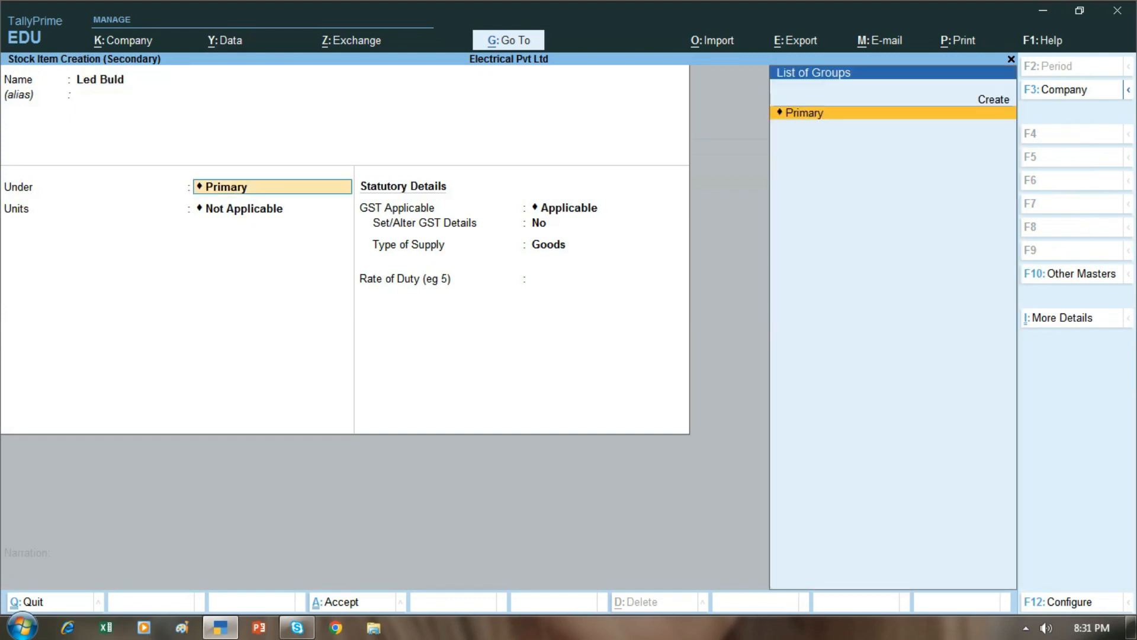
key(Return)
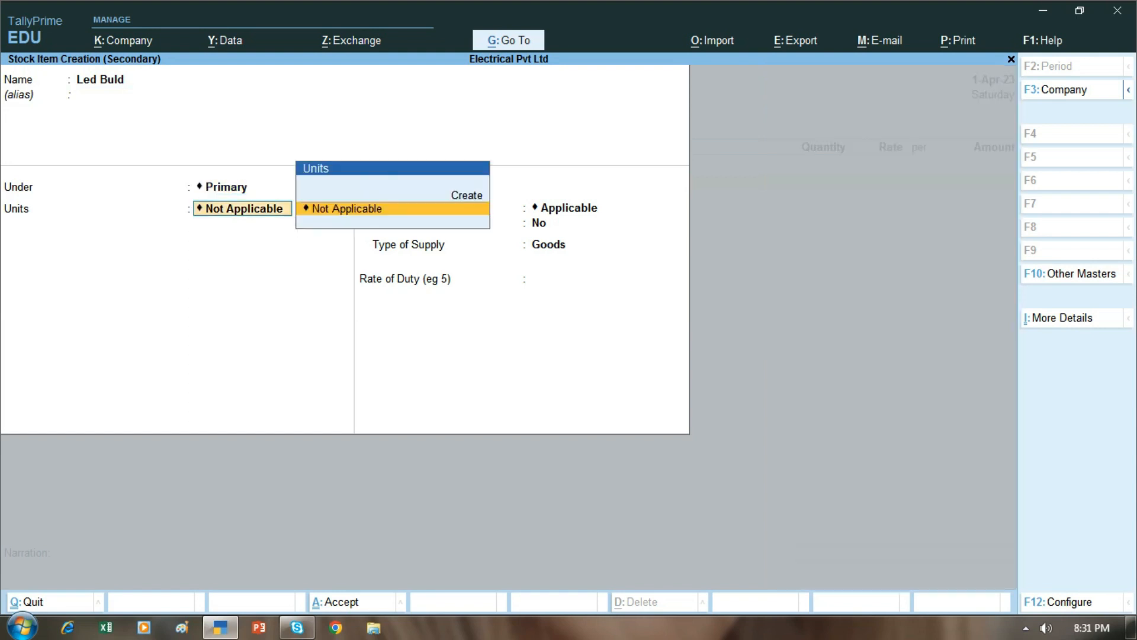
key(Up)
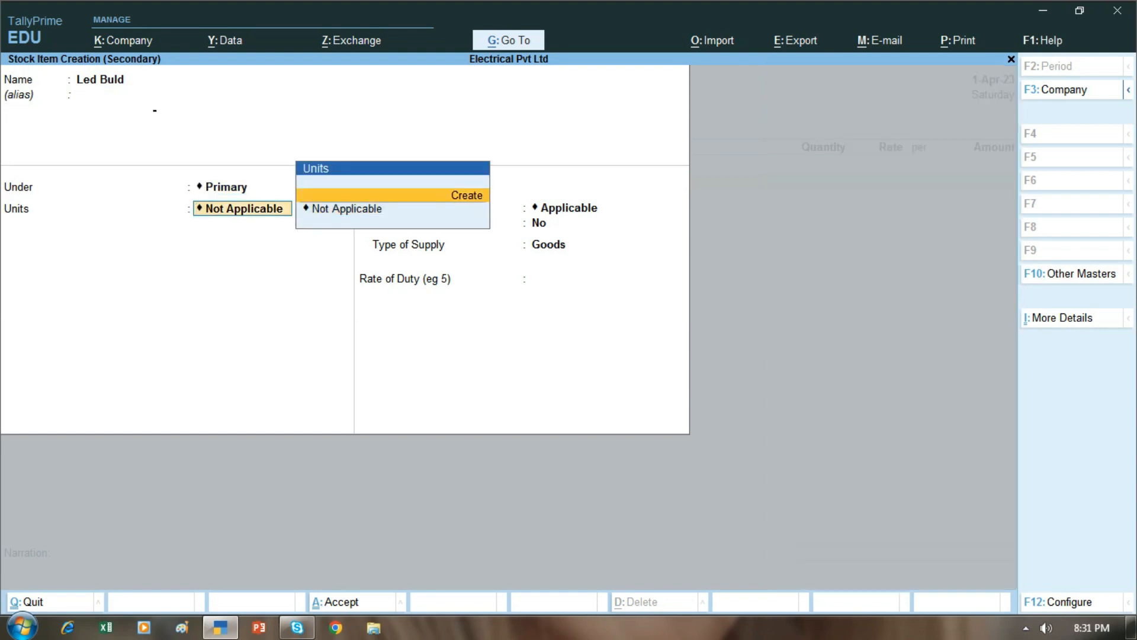
key(Return)
text(pcs)
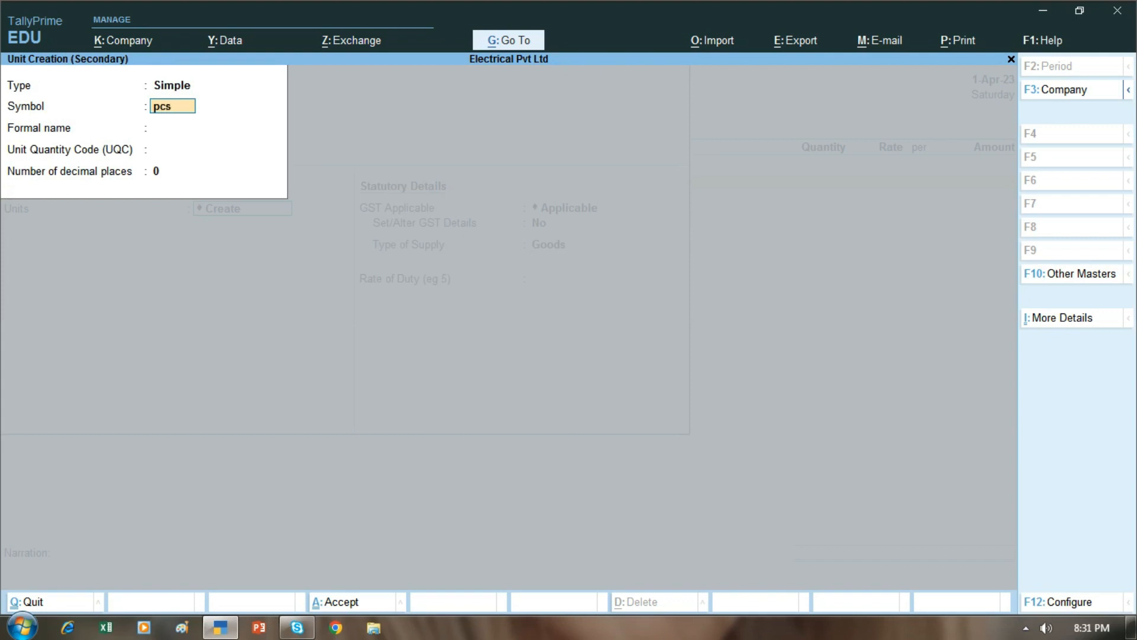
Define unit pcs as Pieces with UQC PCS-PIECES and 0 decimal places, and save it
key(Return)
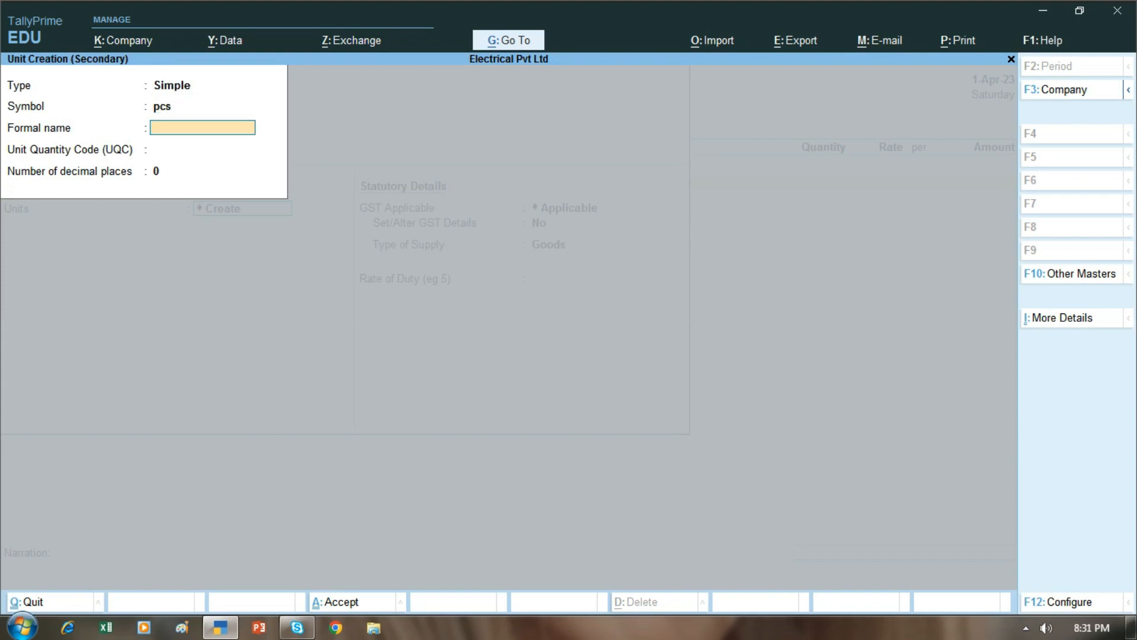
text(Pieces)
key(Return)
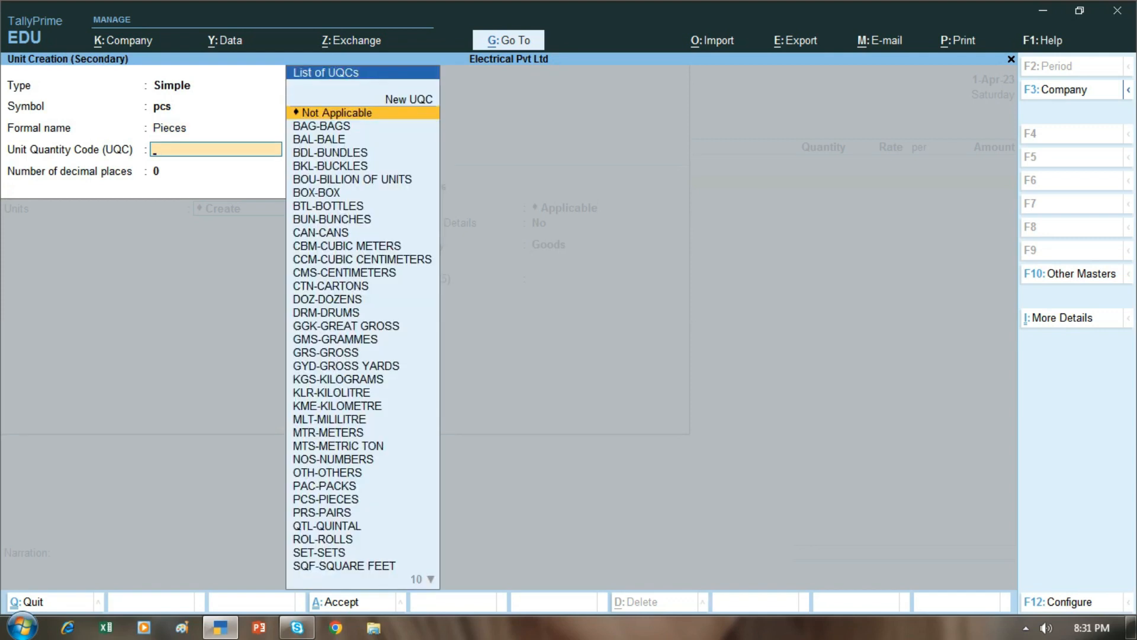
text(pi)
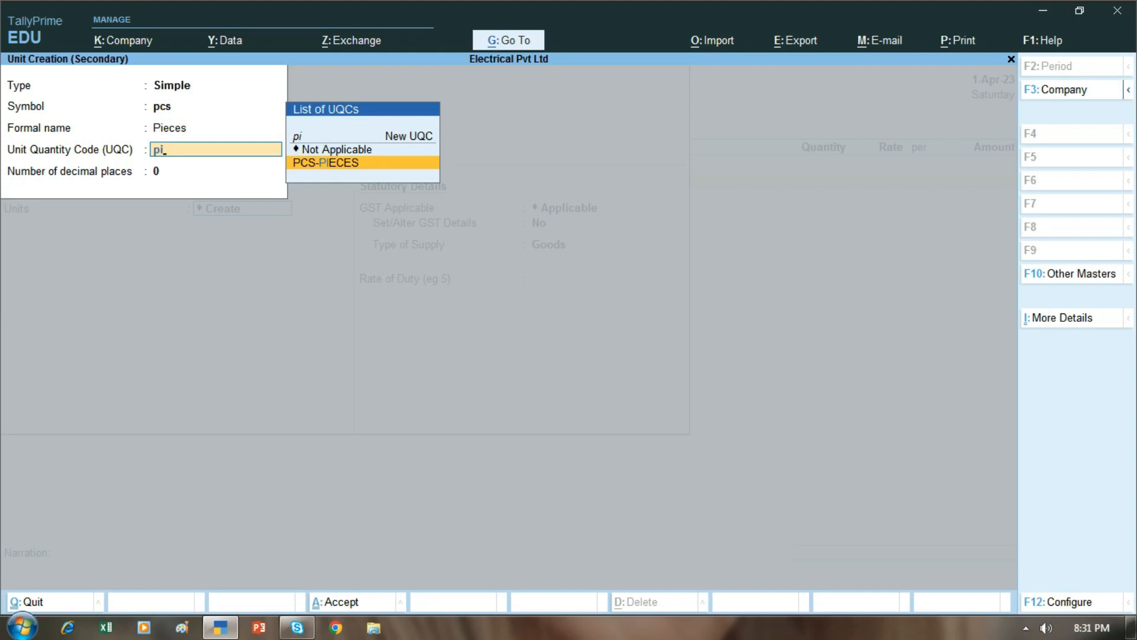
key(Return)
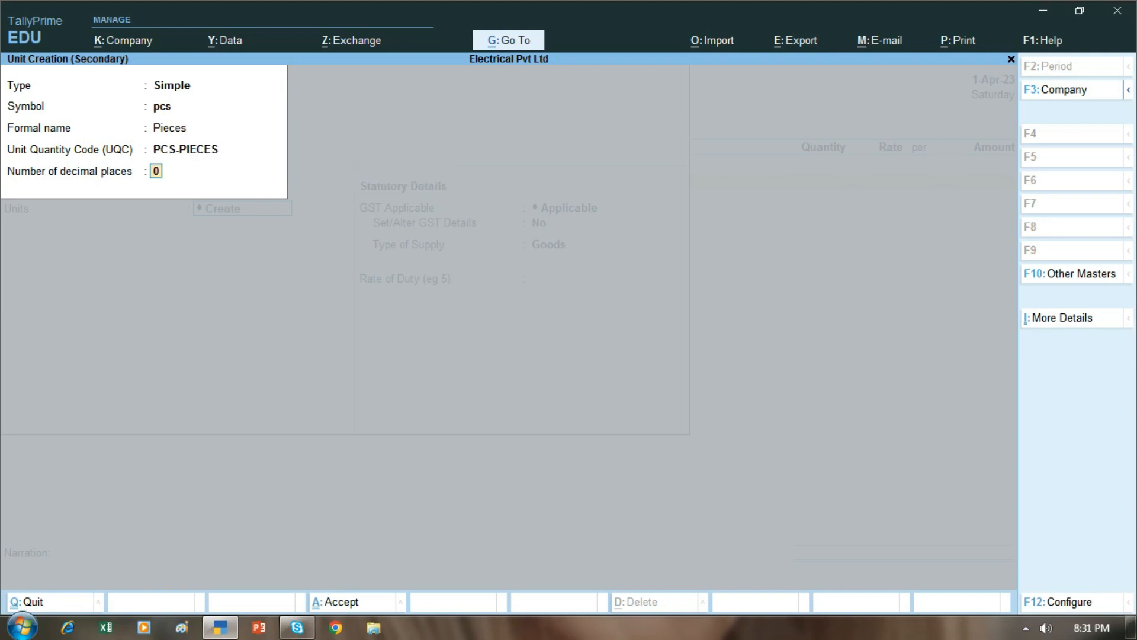
key(Return)
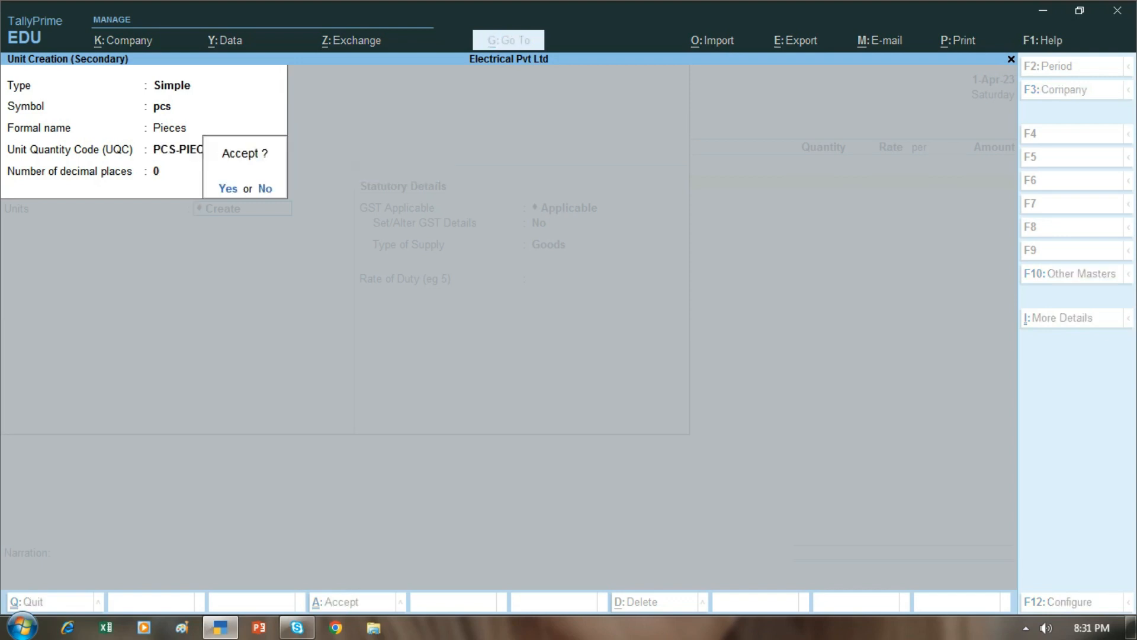
key(Return)
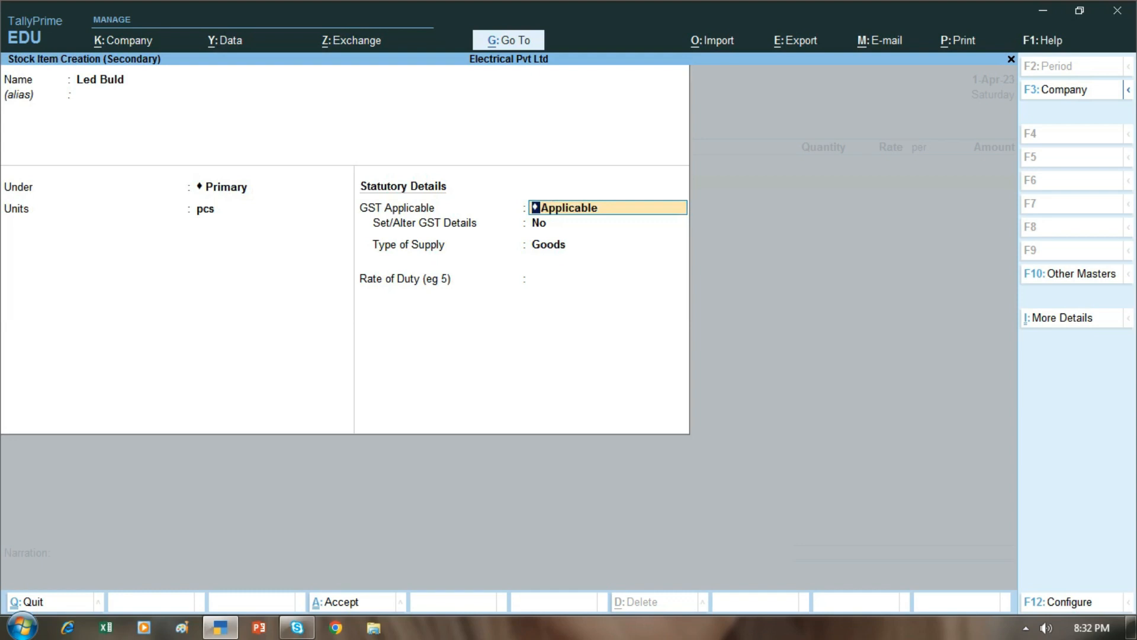
Enable Led Buld's GST details and set HSN/SAC 454, On Value, Taxable, 18% integrated tax
key(Return)
text(yes)
key(Return)
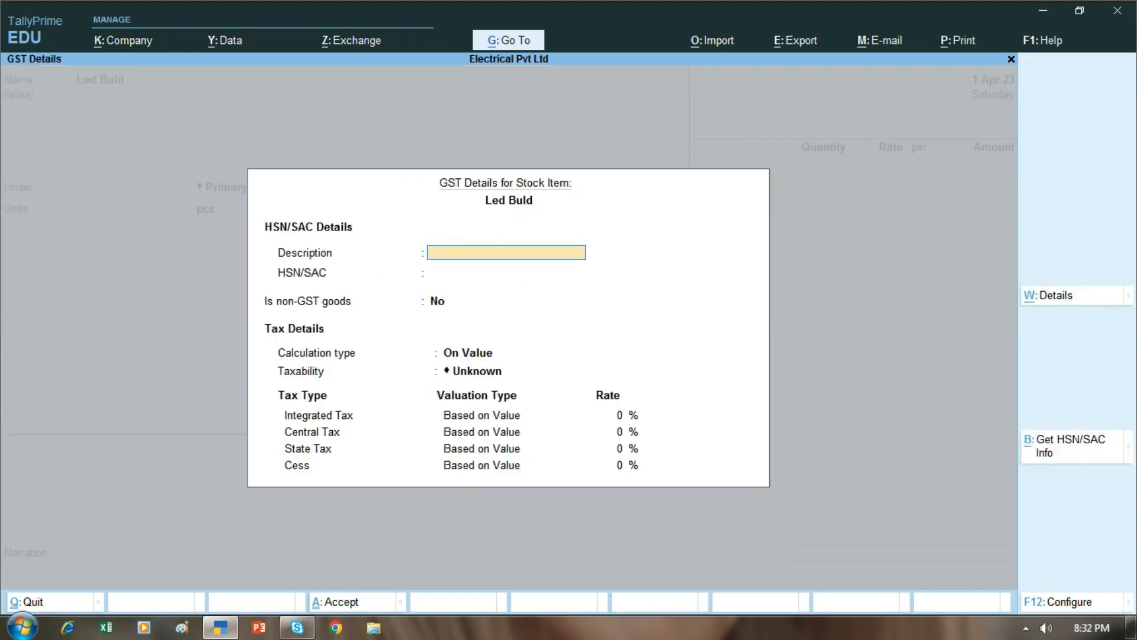
key(Return)
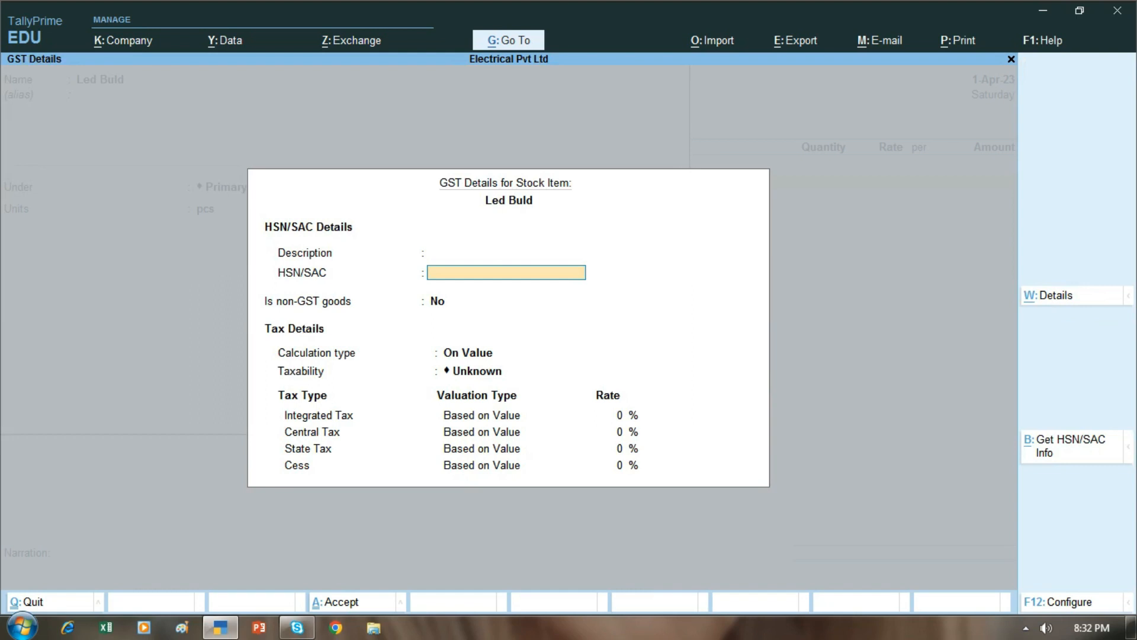
text(454)
key(Return)
key(Return)
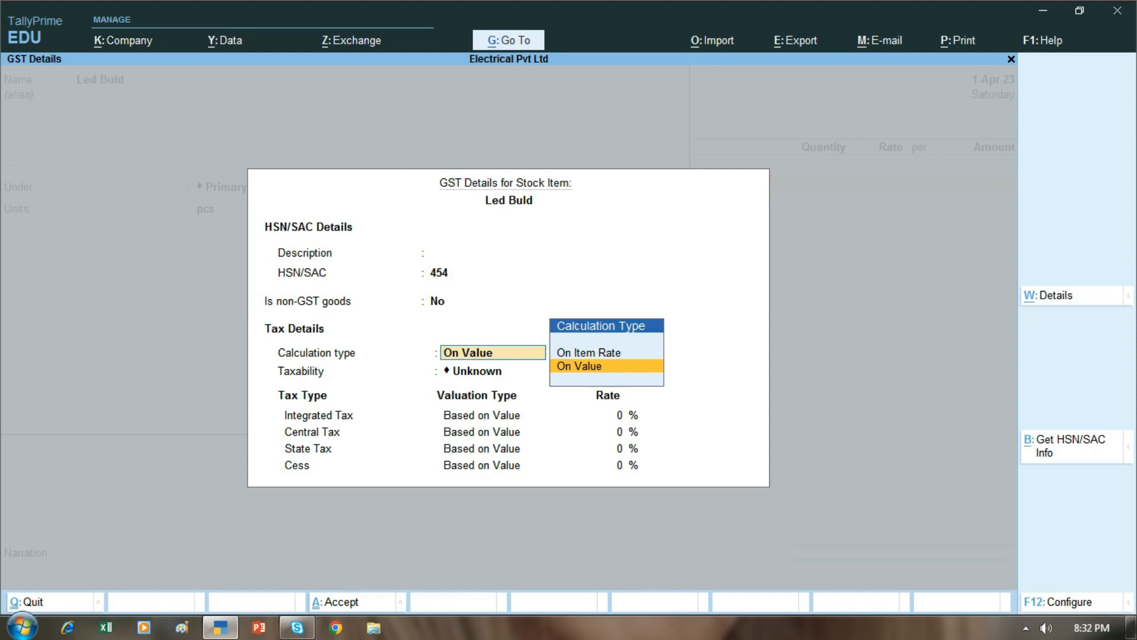
key(Return)
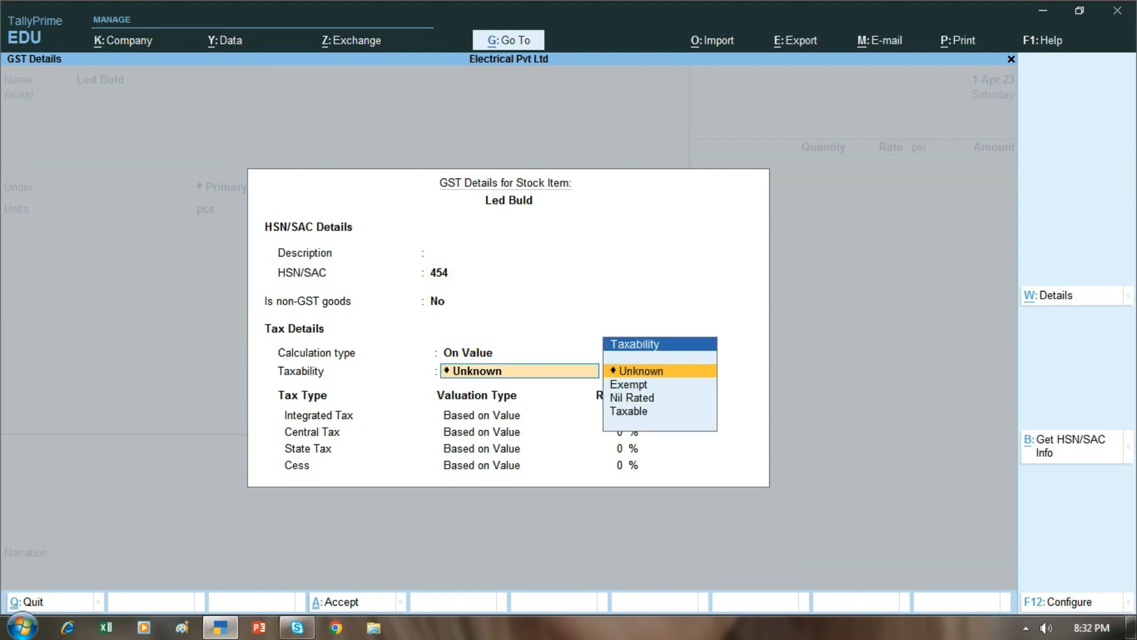
key(Down)
key(Down)
key(Down)
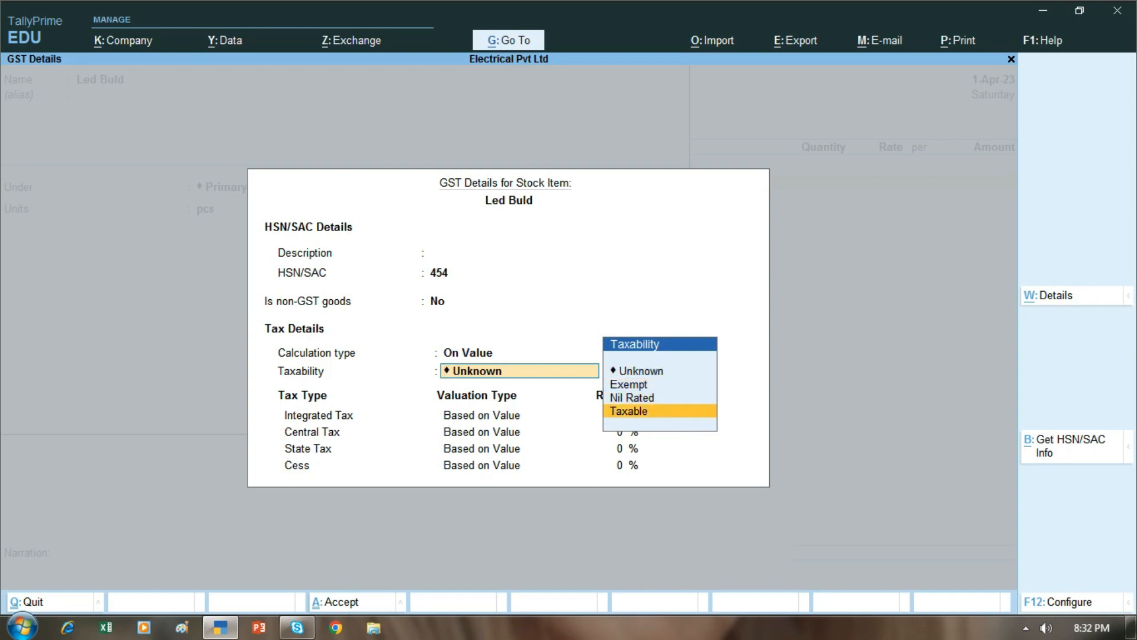
key(Return)
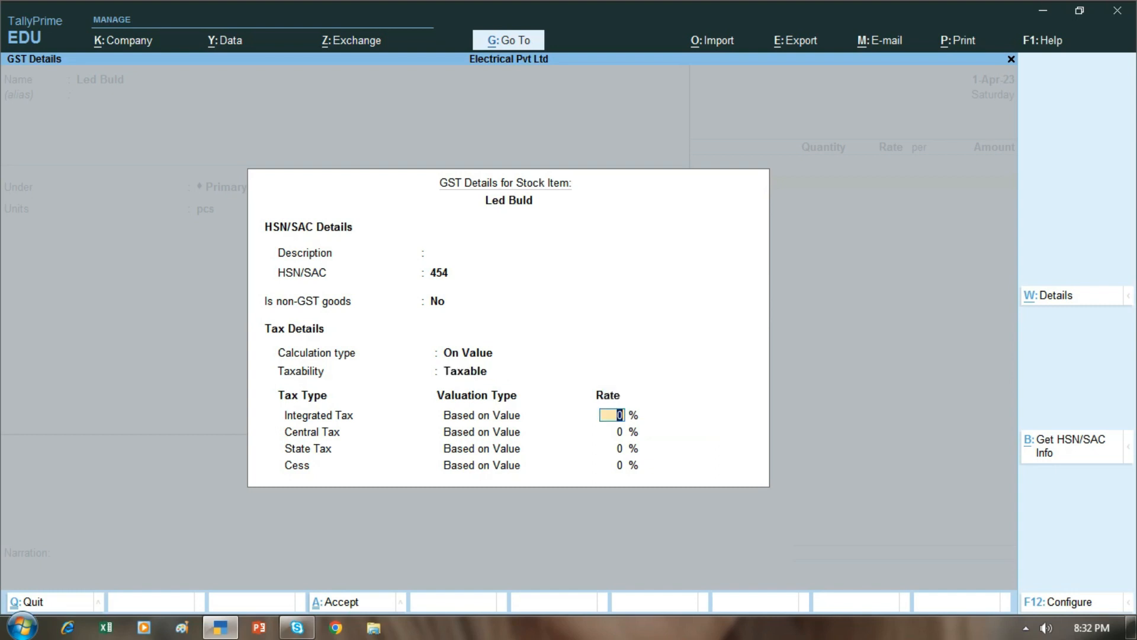
text(18)
key(Return)
key(Return)
key(Return)
key(Return)
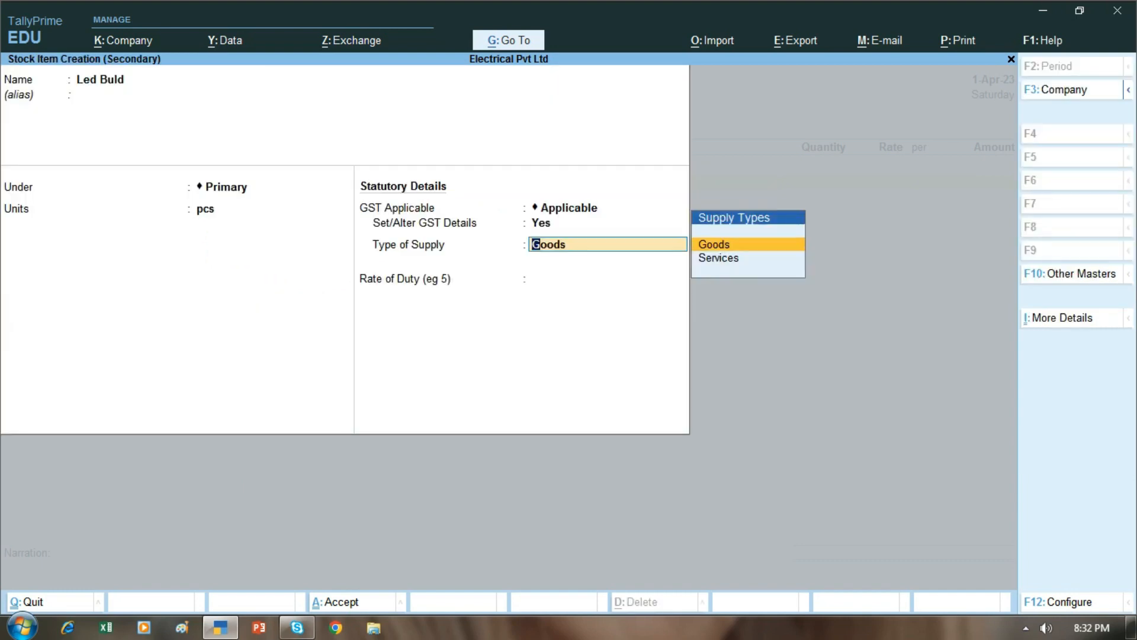
Keep Goods as supply type, set rate of duty 18, and save Led Buld
key(Return)
text(18)
key(Return)
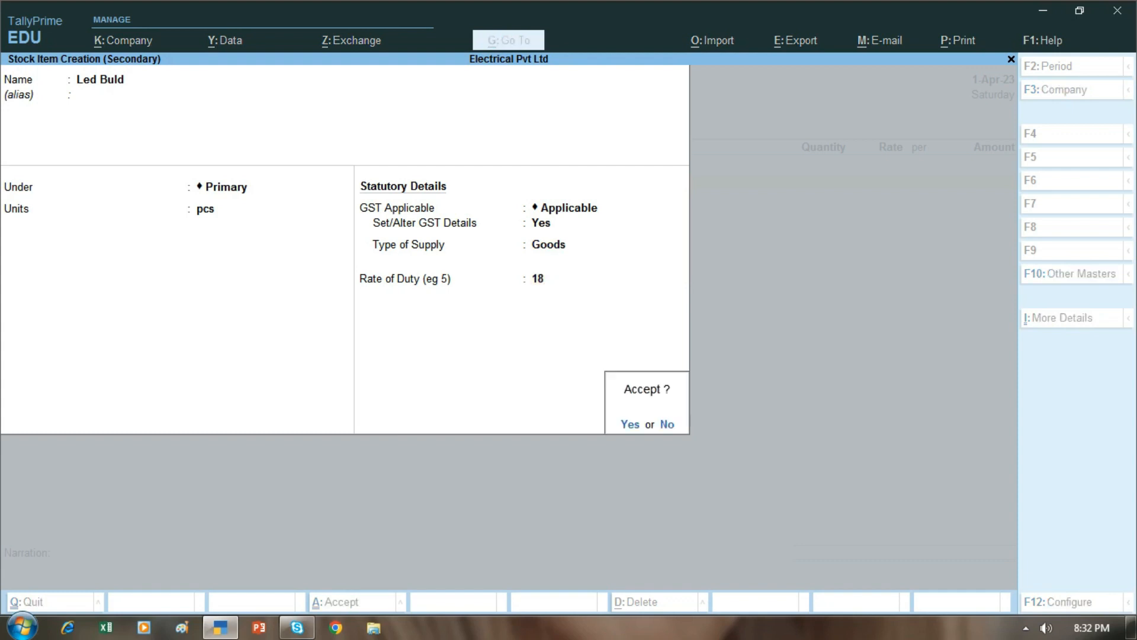
key(Return)
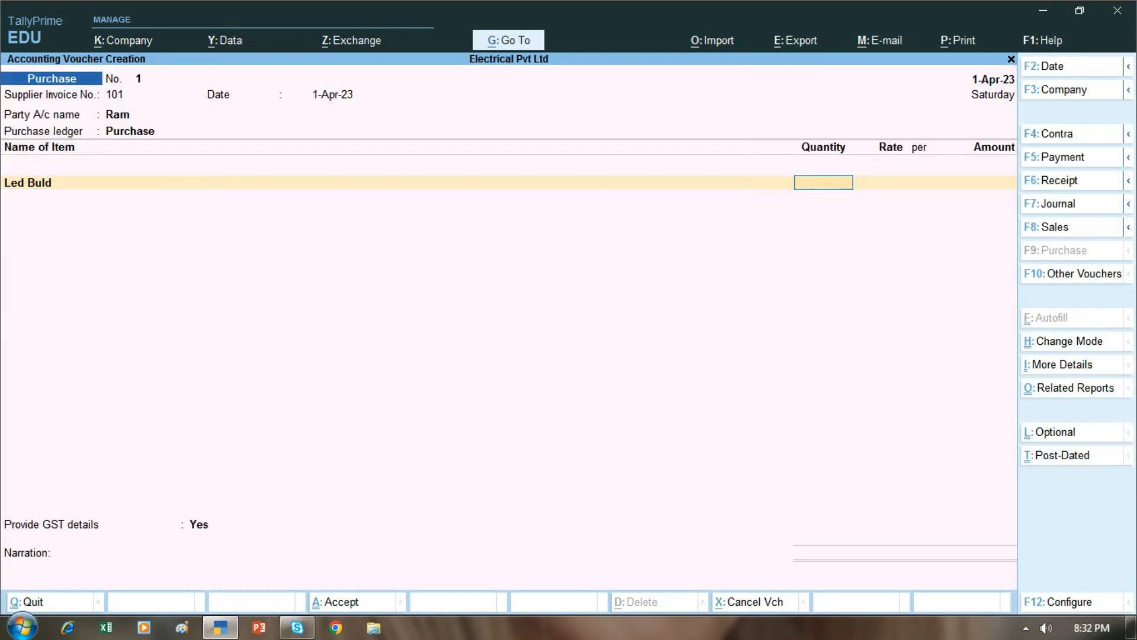
Enter Led Buld on the voucher as 20 pcs at 2,500, totalling 50,000
text(20)
key(Return)
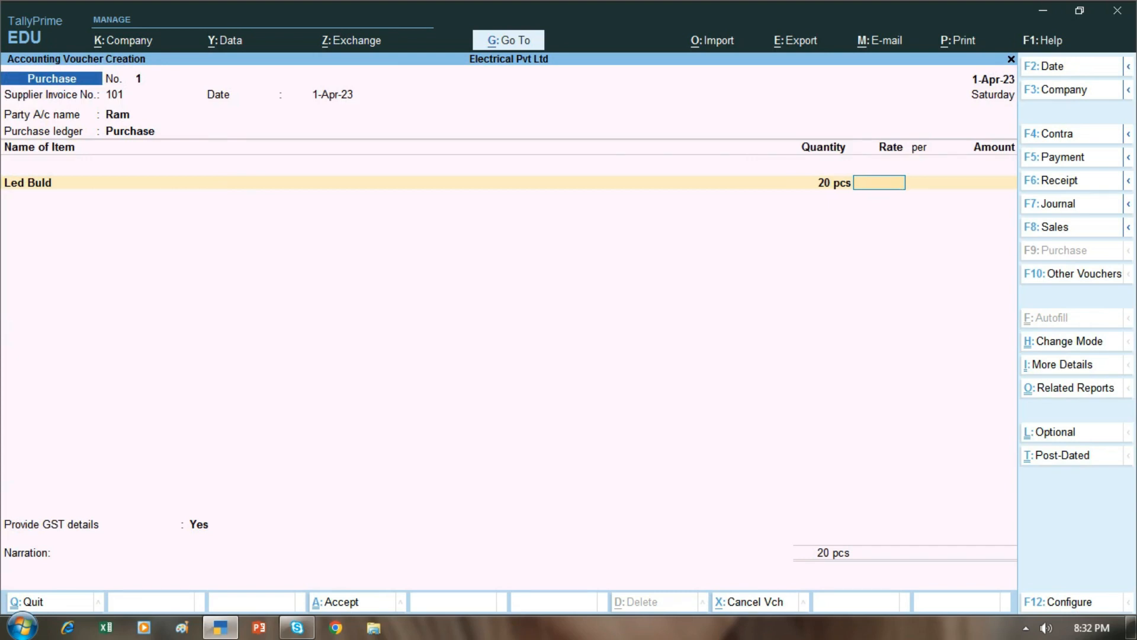
text(2500)
key(Return)
key(Return)
key(Return)
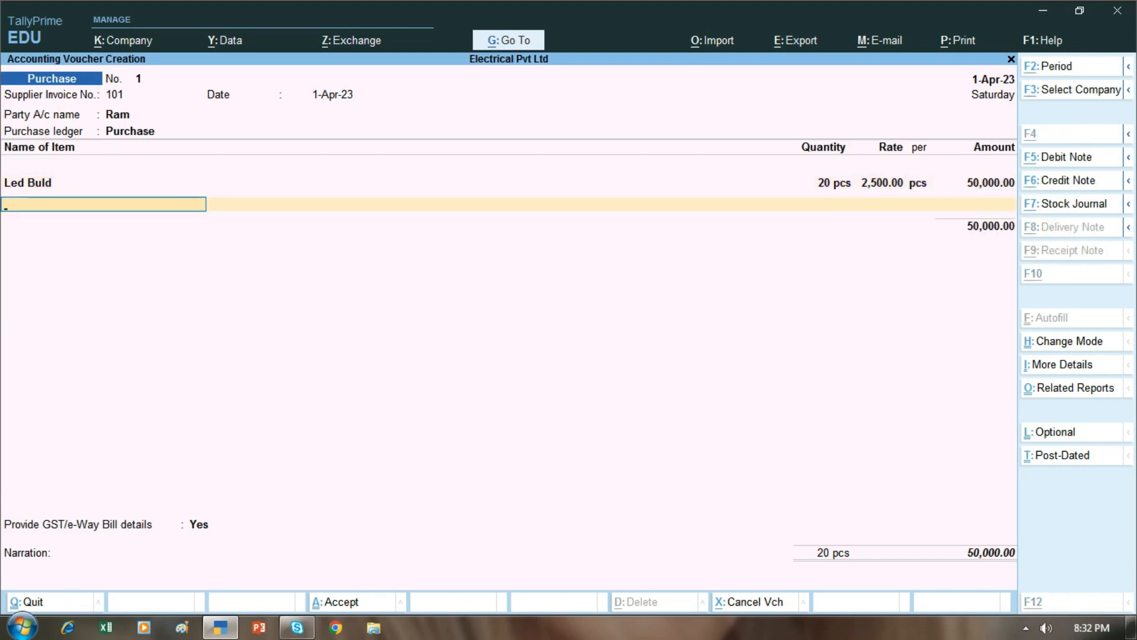
key(alt+c)
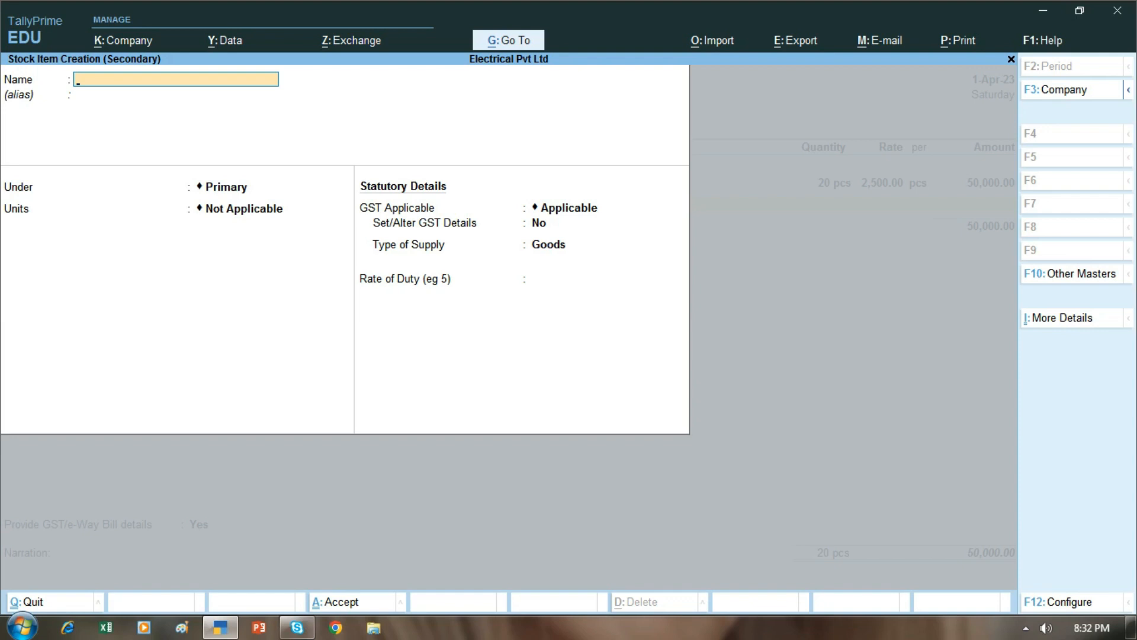
Create a stock item named Fan under Primary with pcs as its unit
text(Fan)
key(Return)
key(Return)
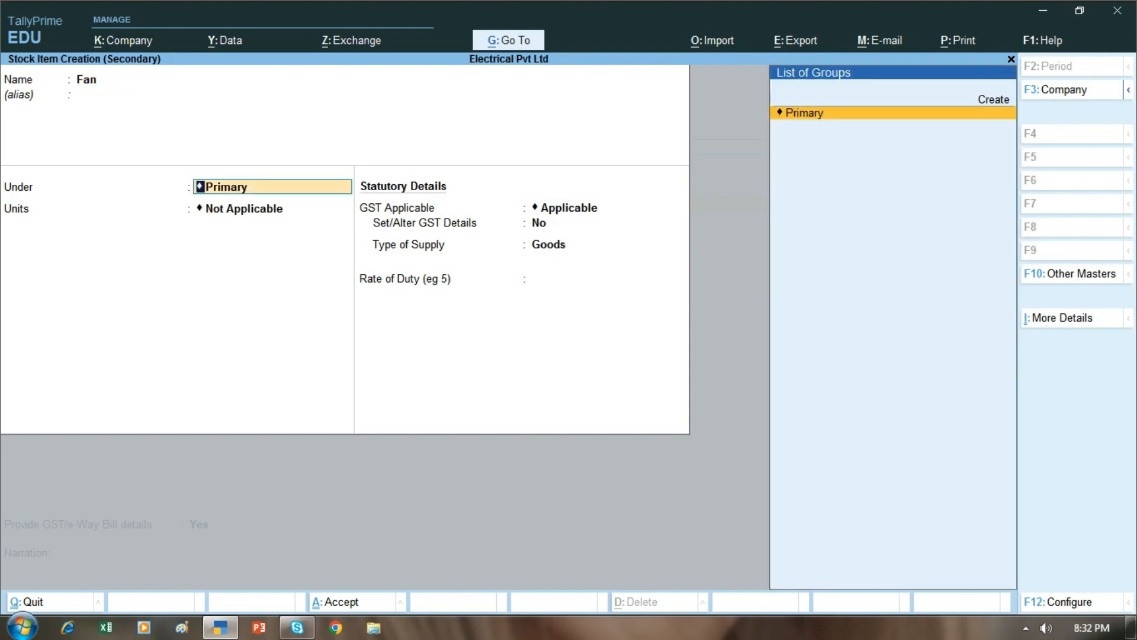
key(Return)
key(Down)
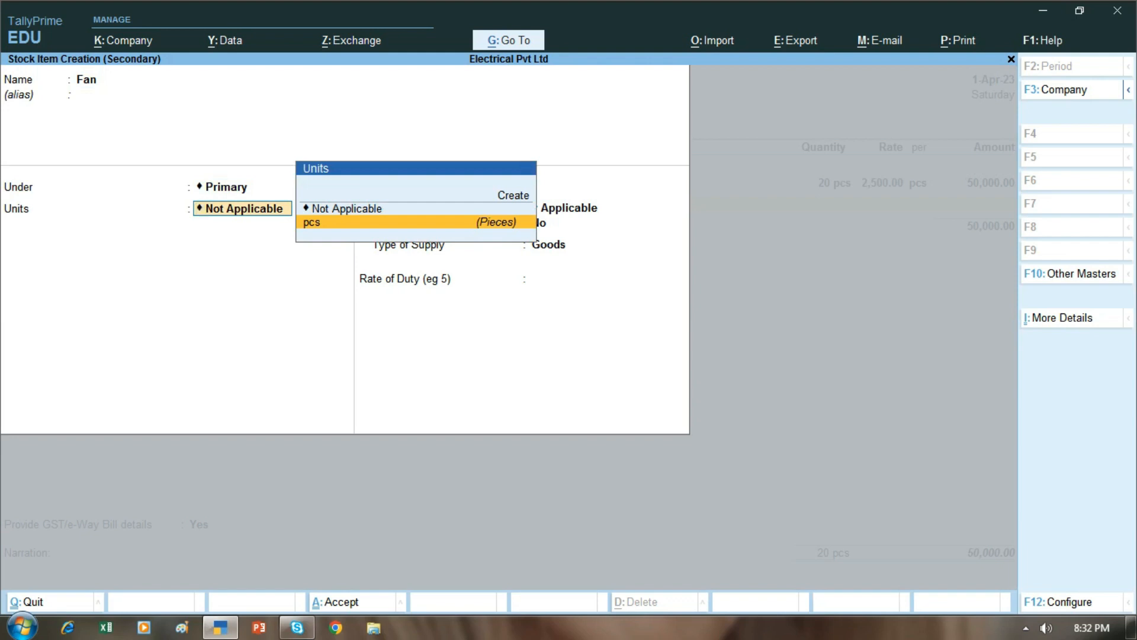
key(Return)
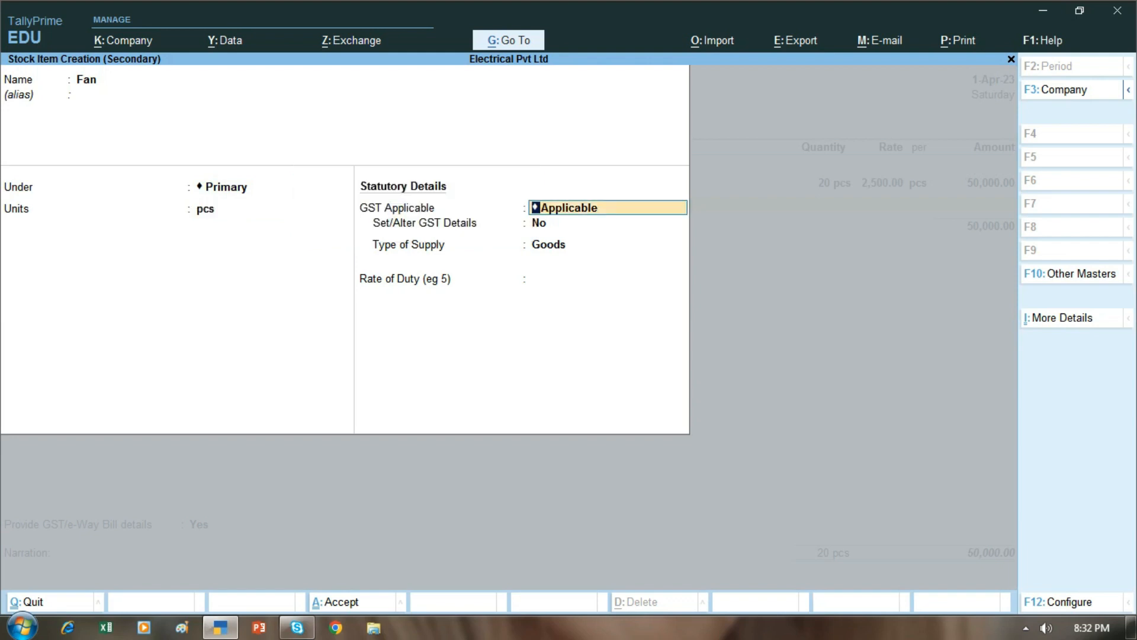
key(Return)
Give Fan GST details: HSN 454, On Value, Taxable, 18% IGST
text(yes)
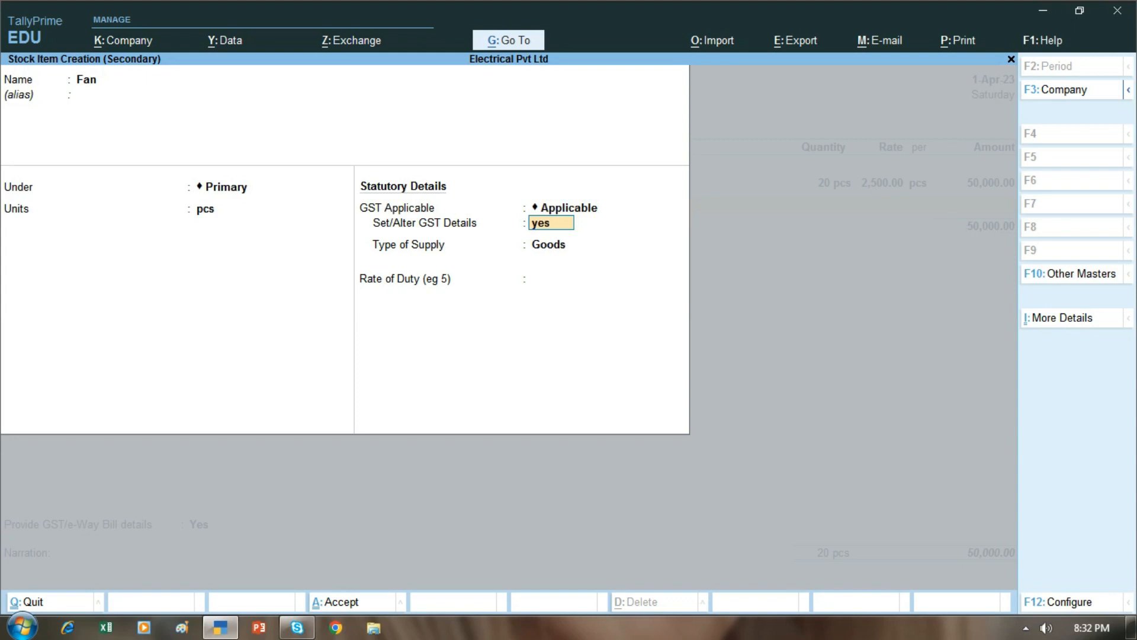
key(Return)
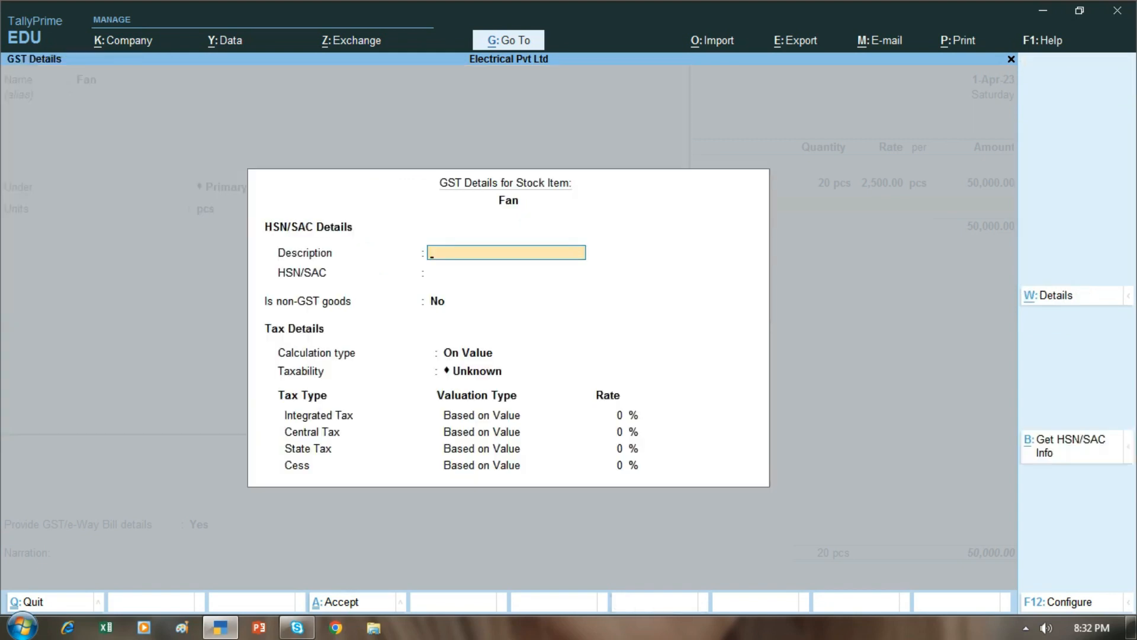
key(Return)
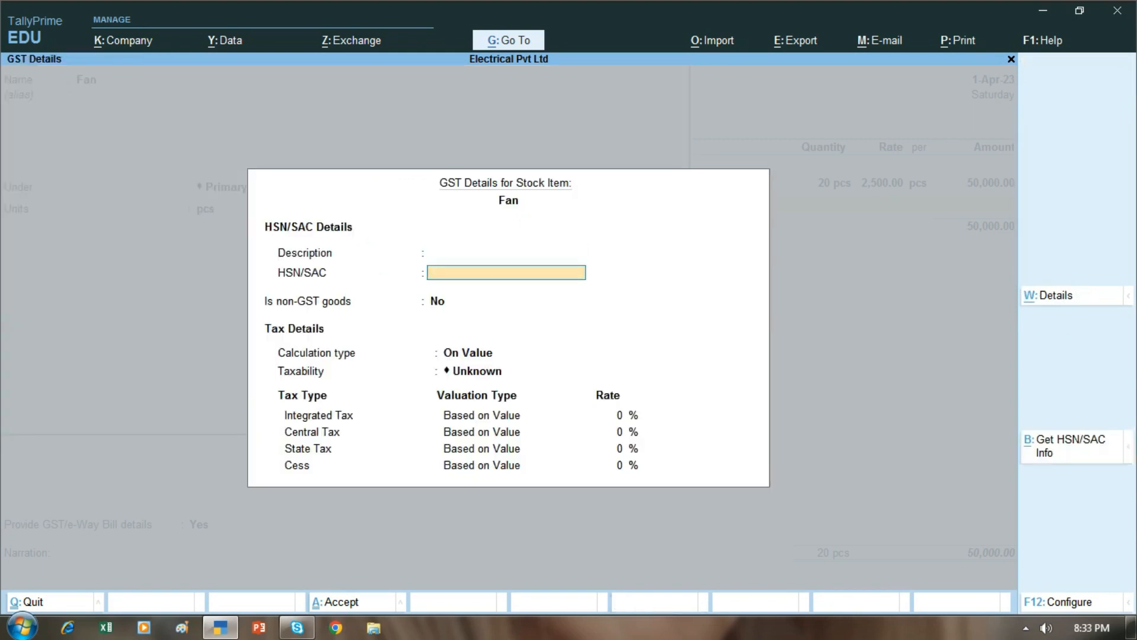
text(454)
key(Return)
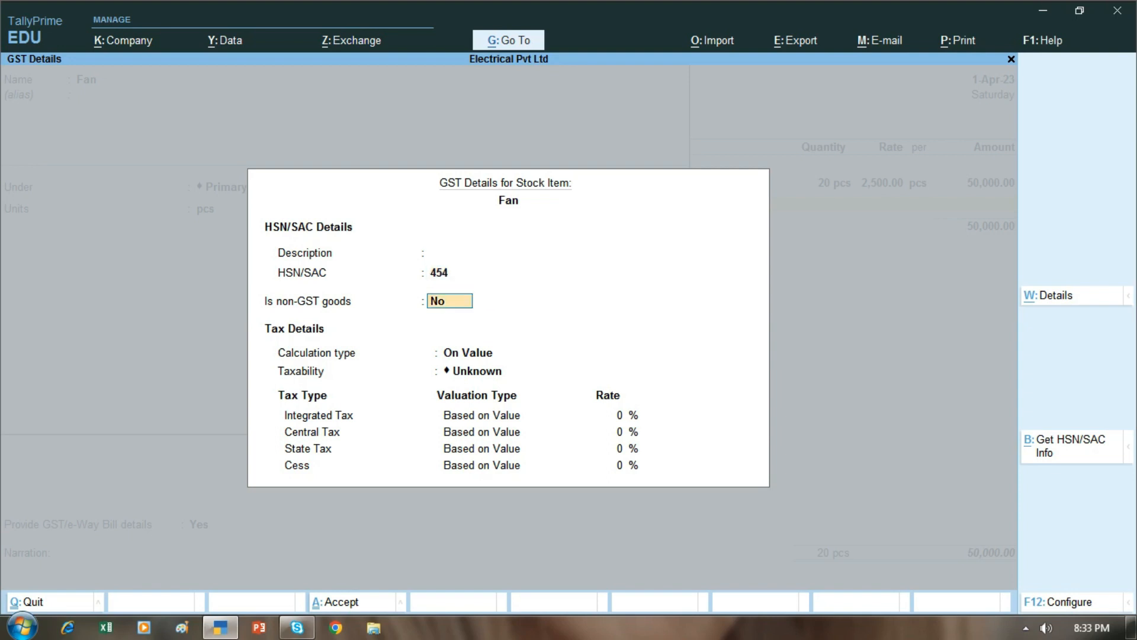
key(Return)
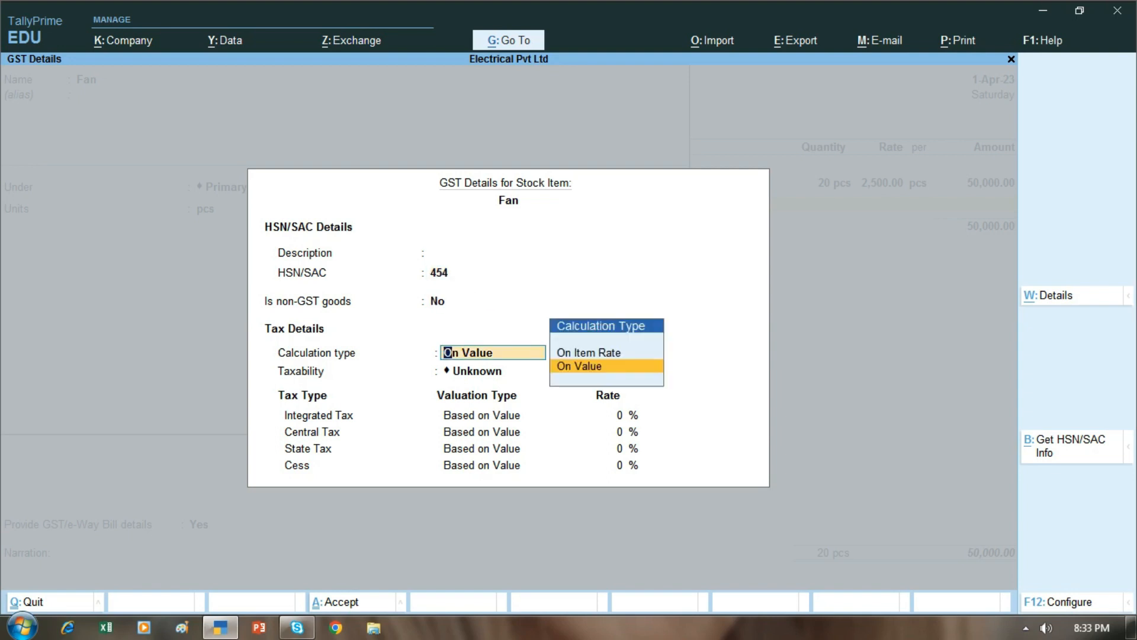
key(Return)
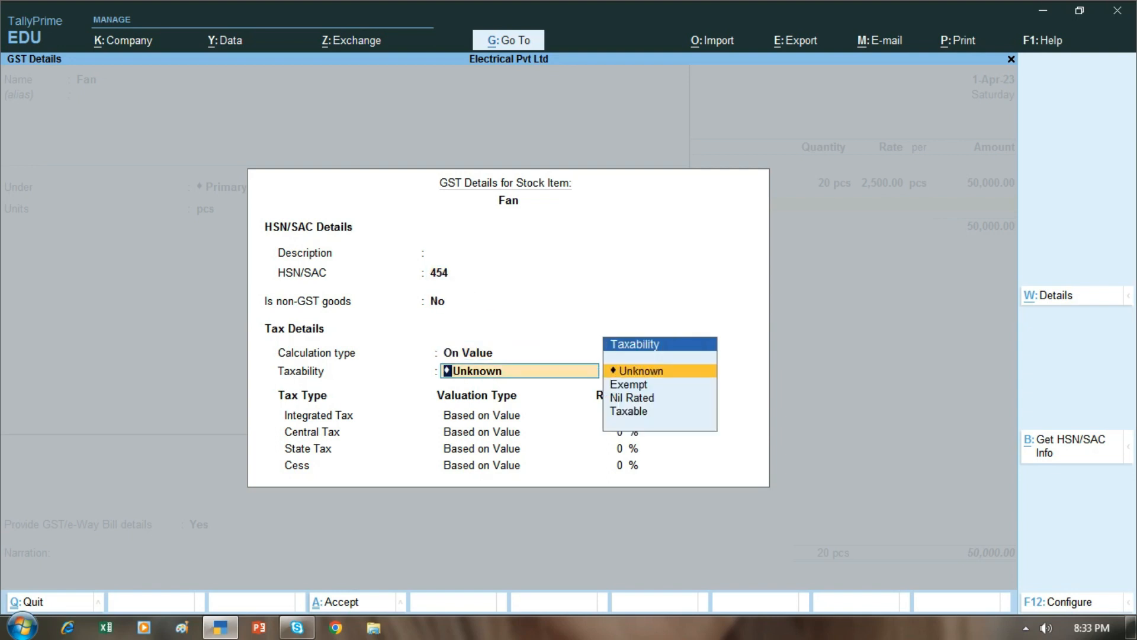
key(Down)
key(Down)
key(Down)
key(Return)
text(18)
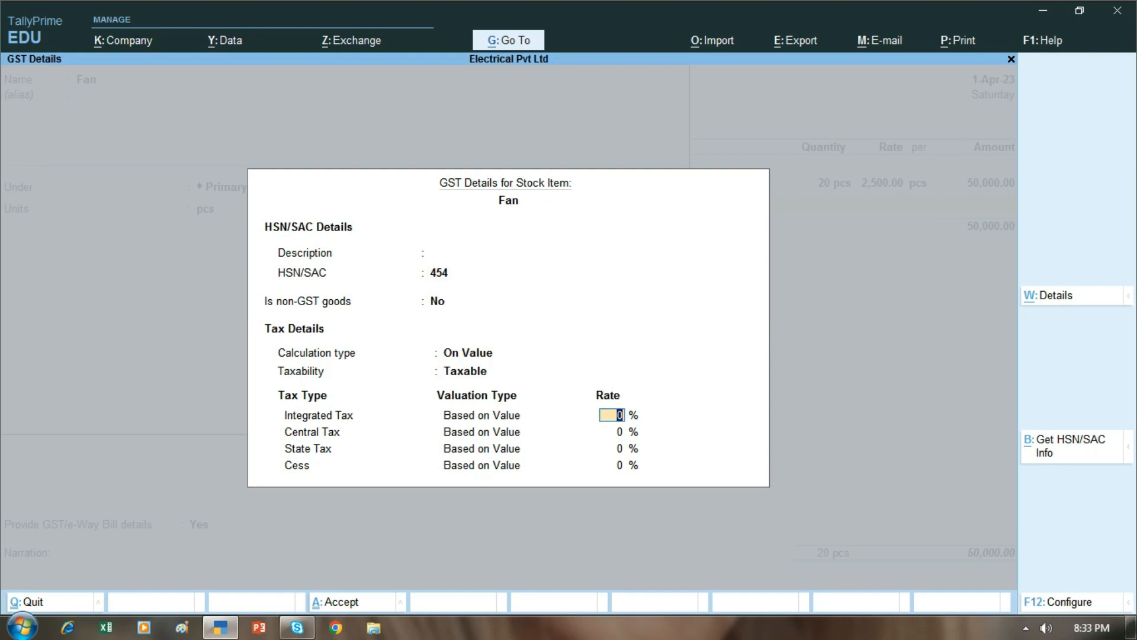
key(Return)
key(Return)
key(Return)
key(Return)
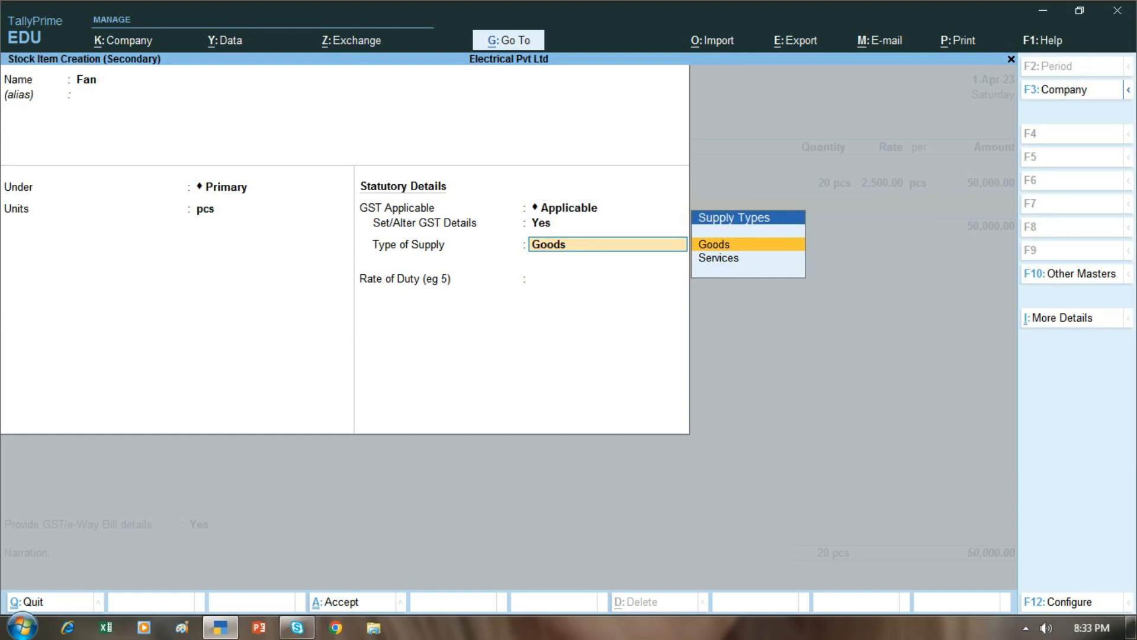
Save Fan as Goods with rate of duty 18 and enter 10 pcs on the voucher
key(Return)
text(18)
key(Return)
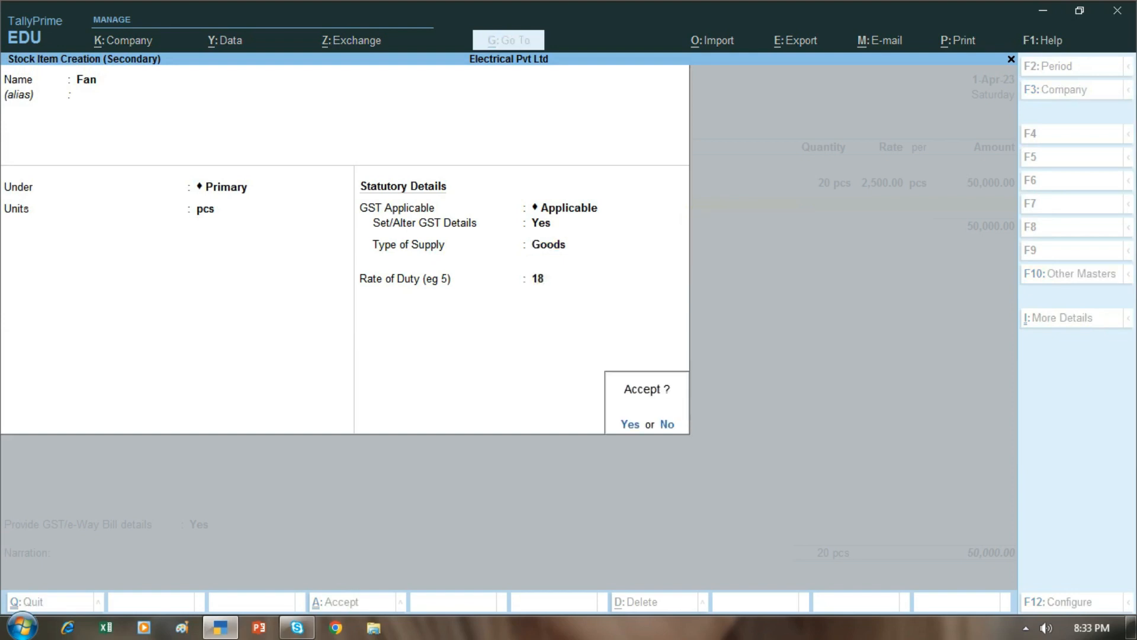
key(Return)
text(10)
key(Return)
Price the Fan line at 1,000 and open a fresh item line below it
text(1000)
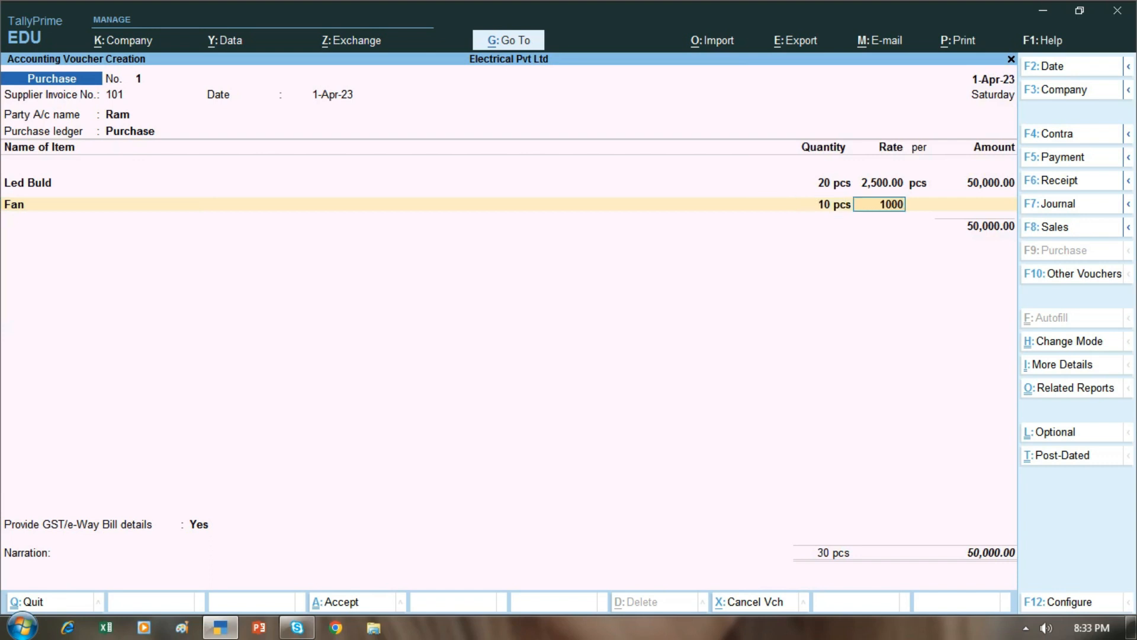
key(Return)
key(Return)
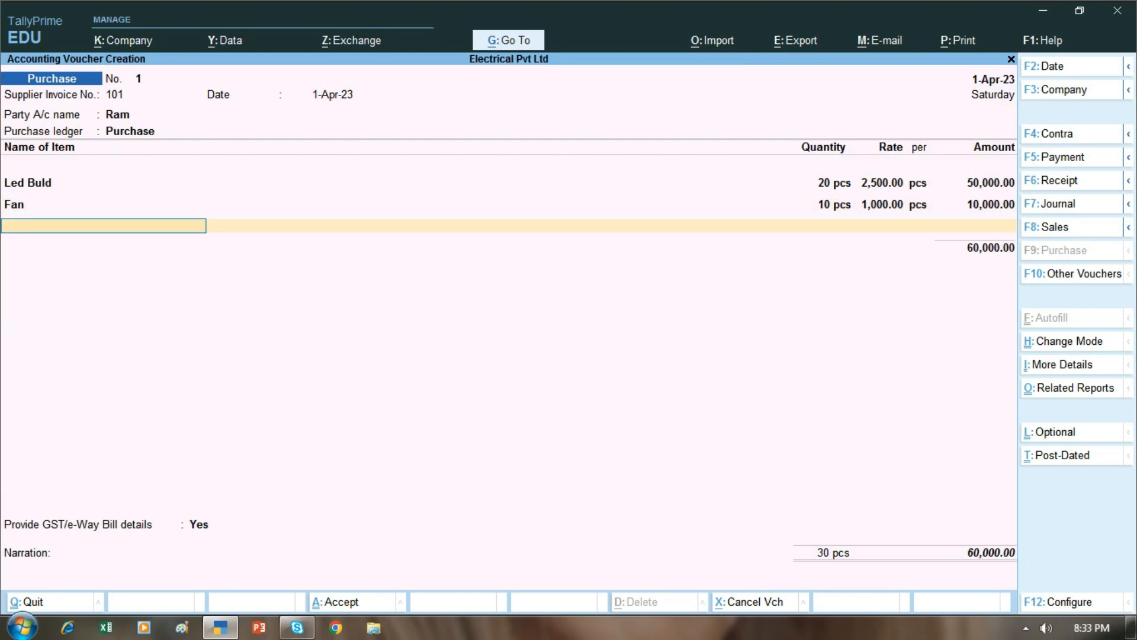
key(Return)
key(BackSpace)
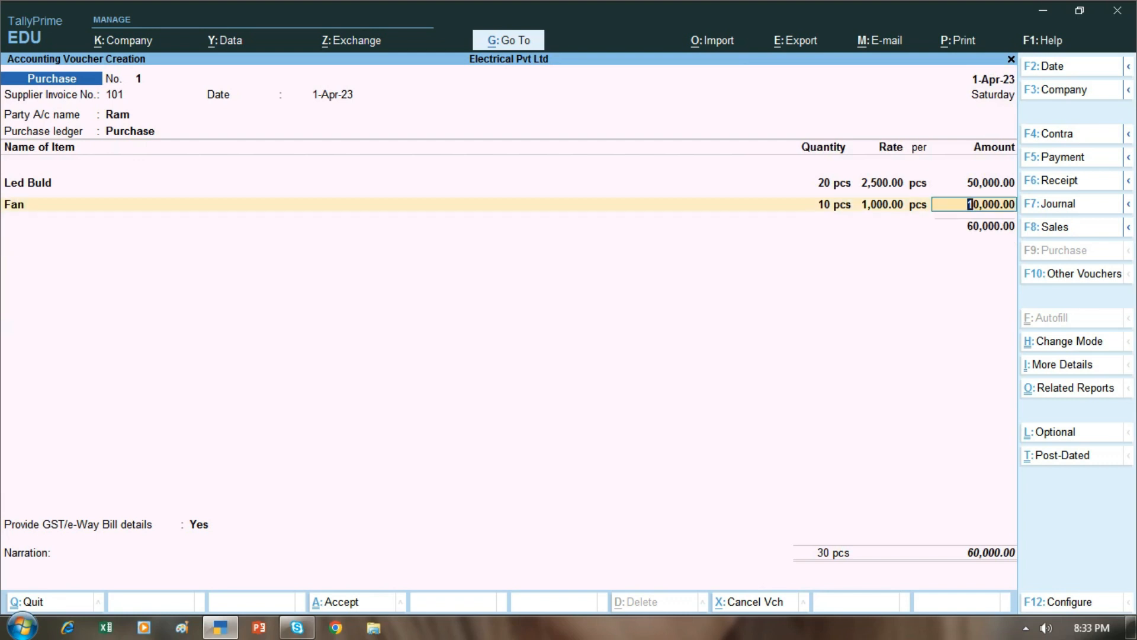
key(Return)
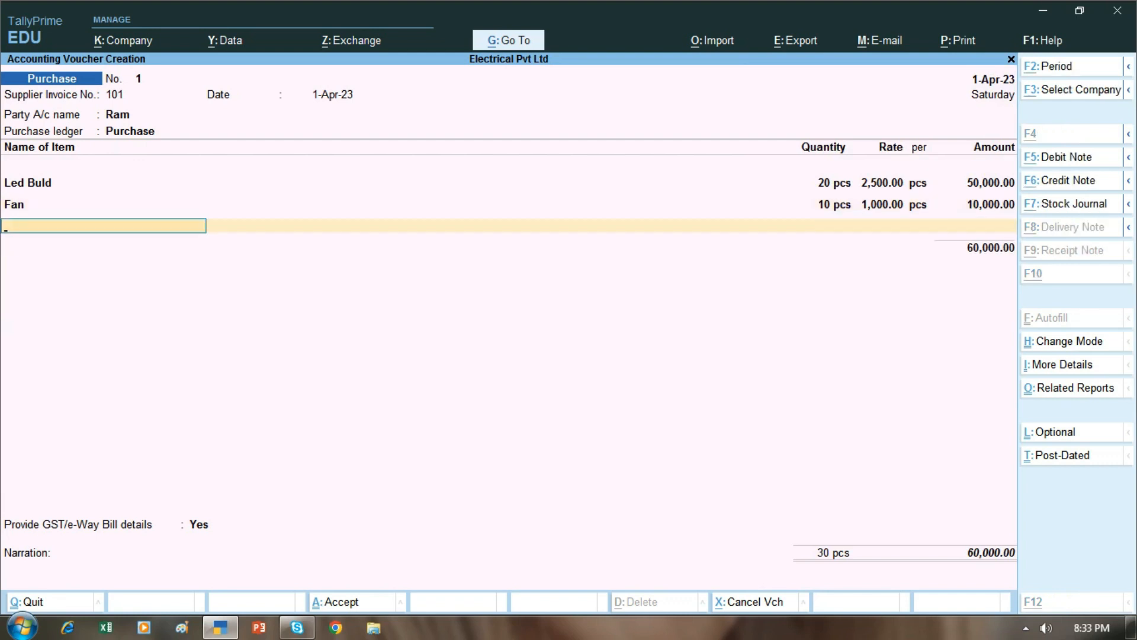
Create a new stock item named Light Bulb under Primary with pcs as its unit
key(alt+c)
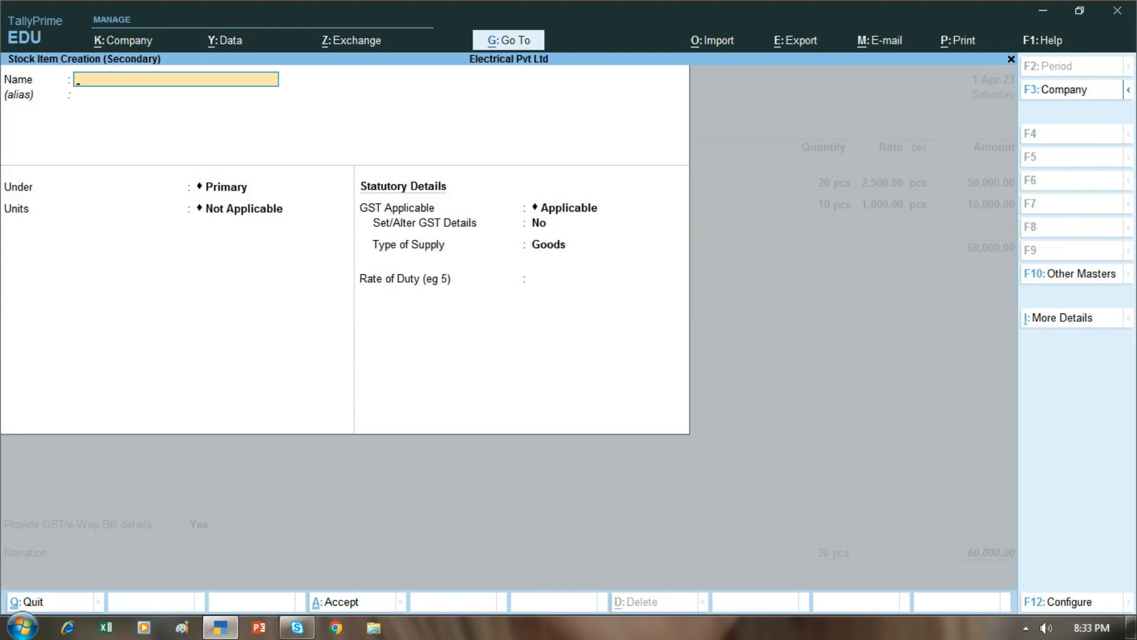
text(Light Bulb)
key(Return)
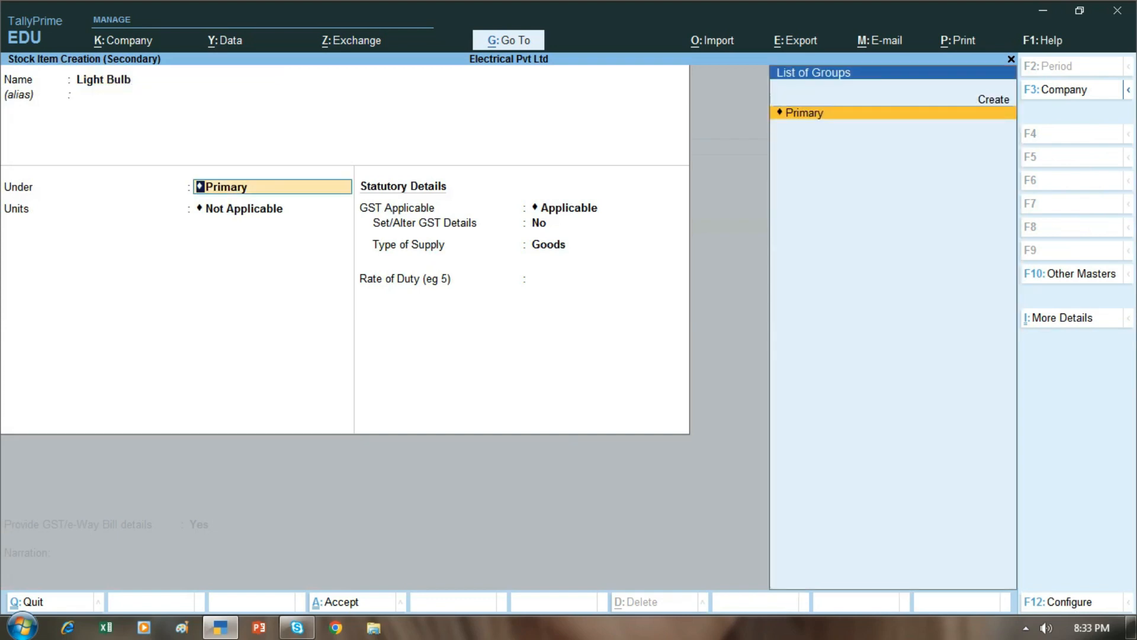
key(Return)
key(Down)
key(Return)
key(Return)
Give Light Bulb GST details HSN 454, Taxable, 18% IGST, with rate of duty 18
text(ye)
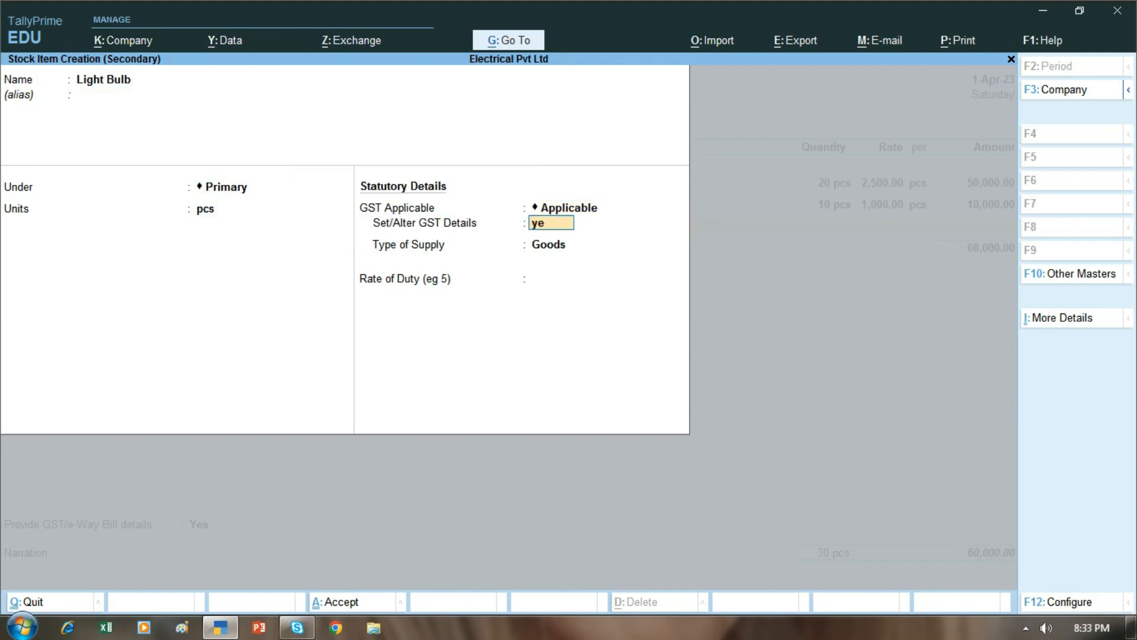
key(Return)
key(Return)
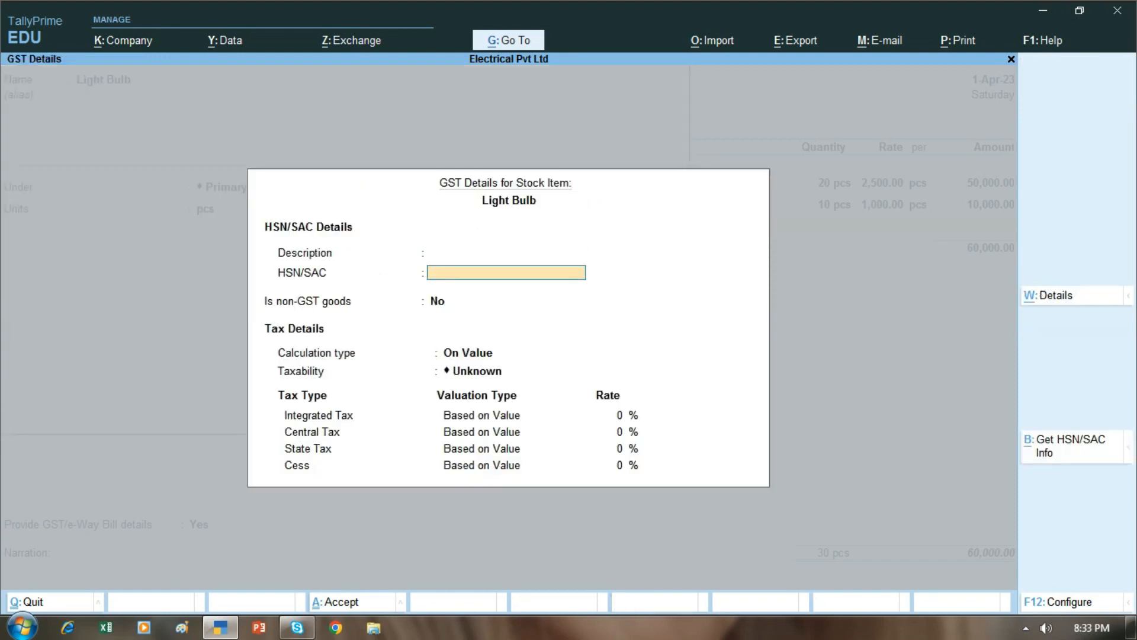
text(454)
key(Return)
key(Return)
key(Return)
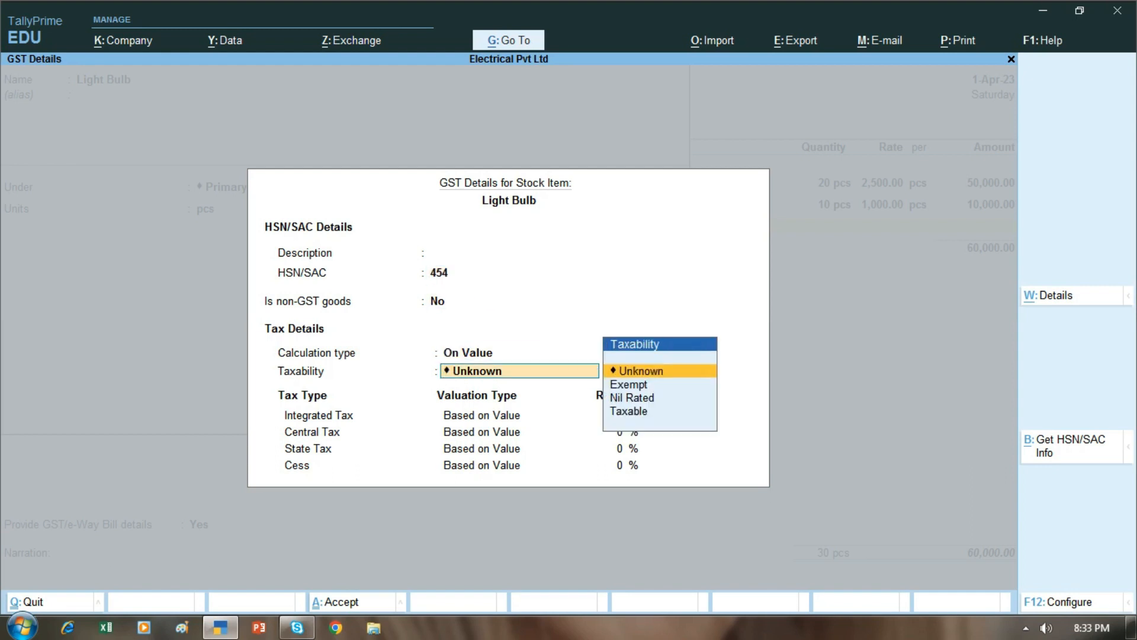
key(Down)
key(Down)
key(Down)
key(Return)
text(18)
key(Return)
key(Return)
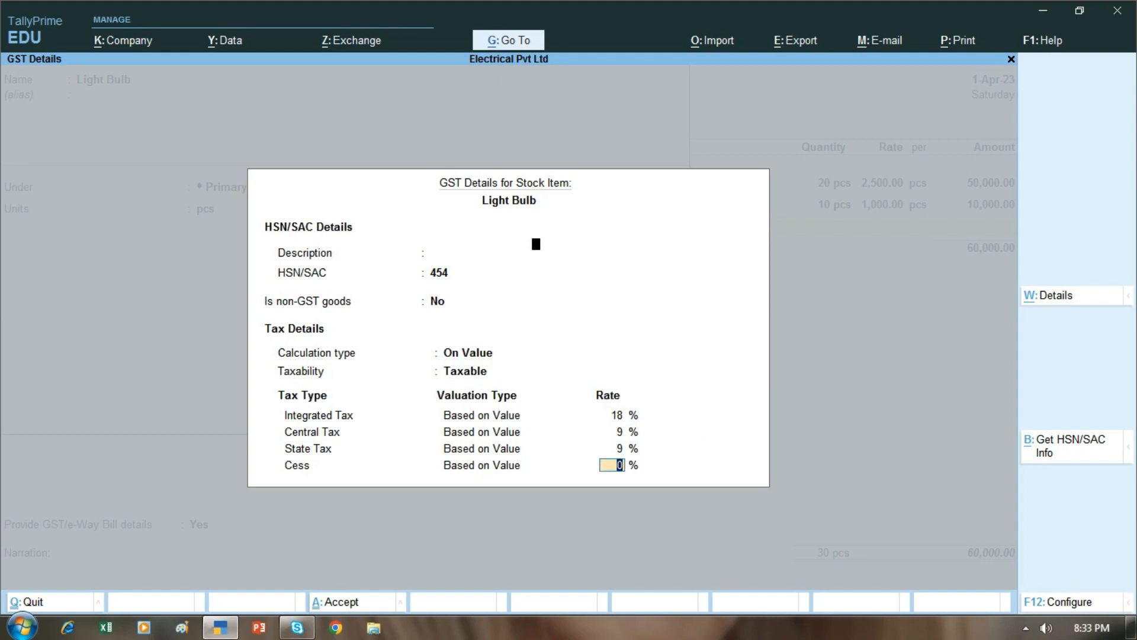
key(Return)
key(Return)
text(18)
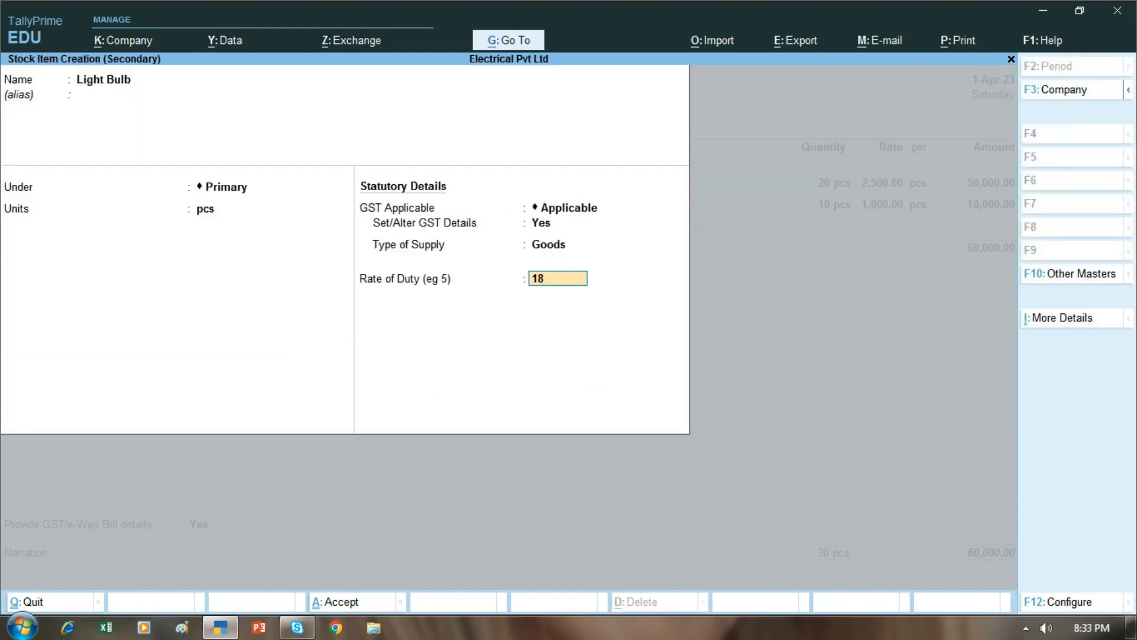
key(Return)
Enter 15 pcs of Light Bulb at 1,500, bringing the voucher total to 82,500
key(Return)
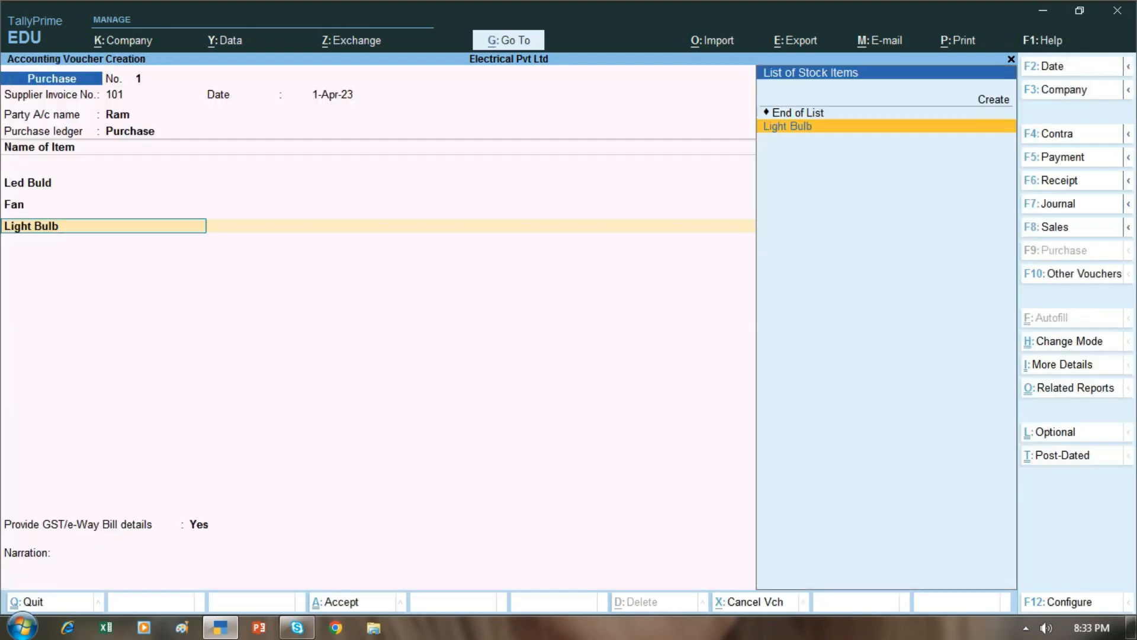
text(15)
key(Return)
text(1500)
key(Return)
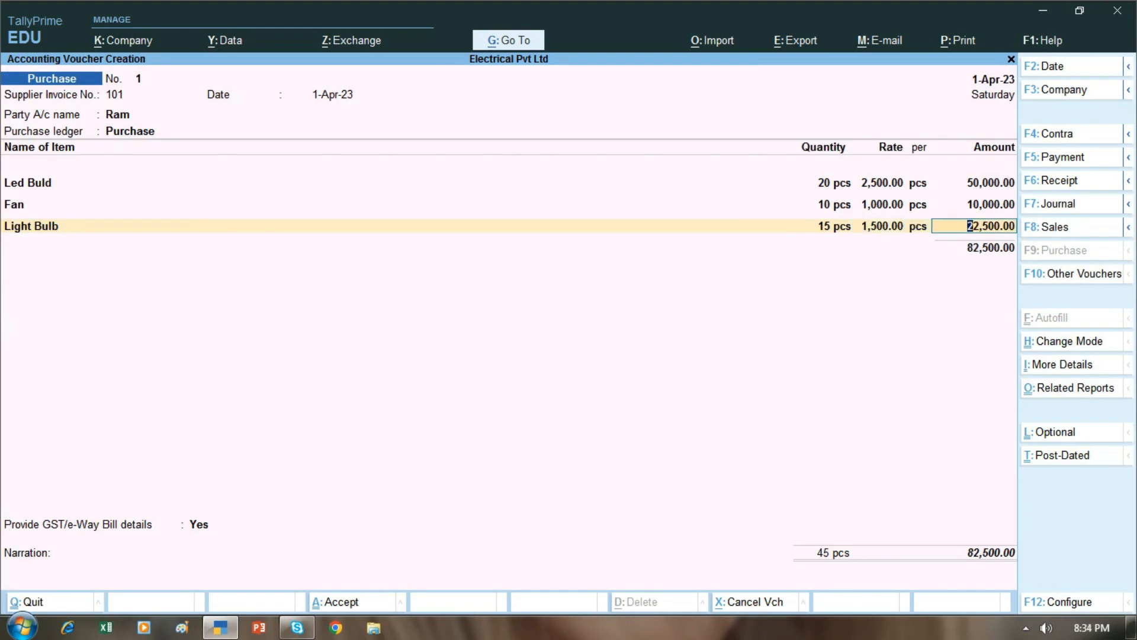
key(Return)
key(Return)
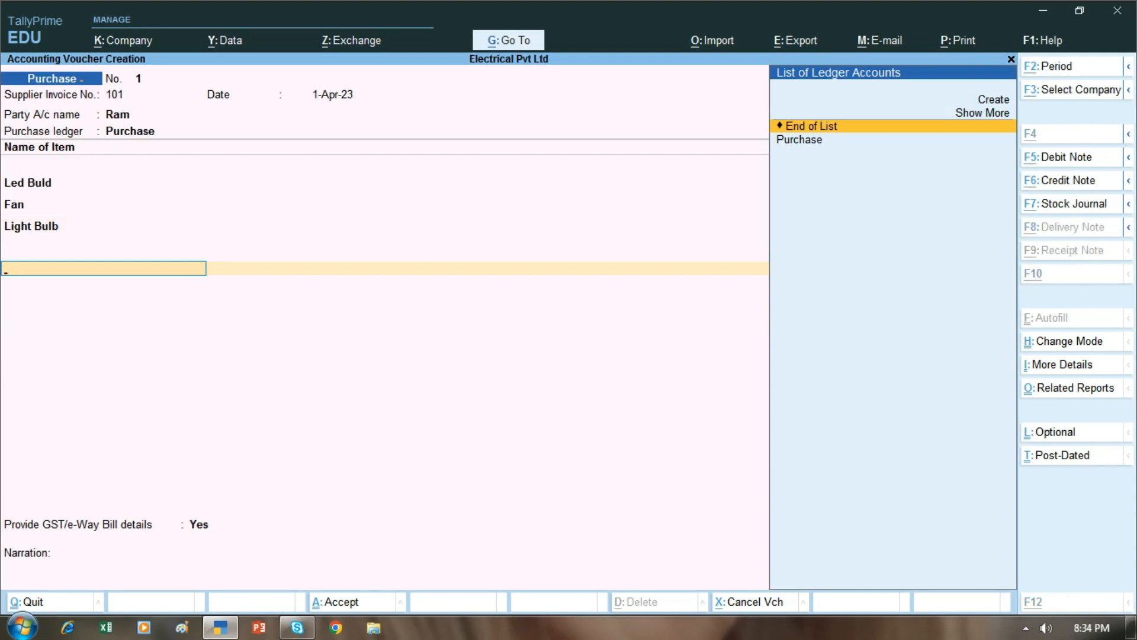
key(alt+c)
Name the new ledger IGST under Duties & Taxes with GST as the duty type
text(IGST)
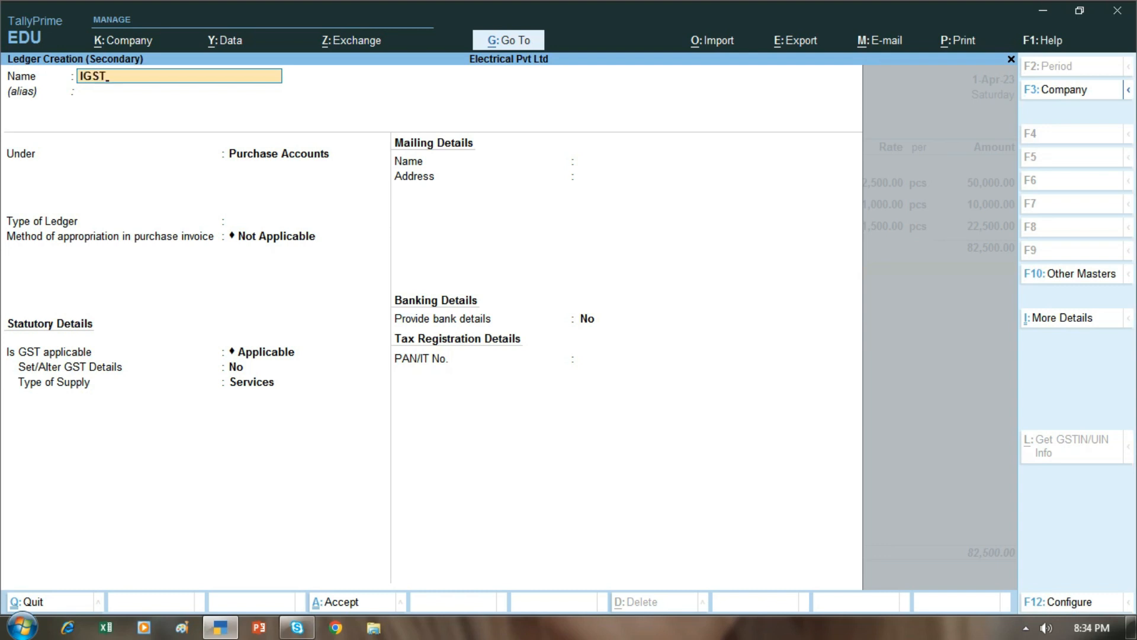
key(Return)
text(Dut)
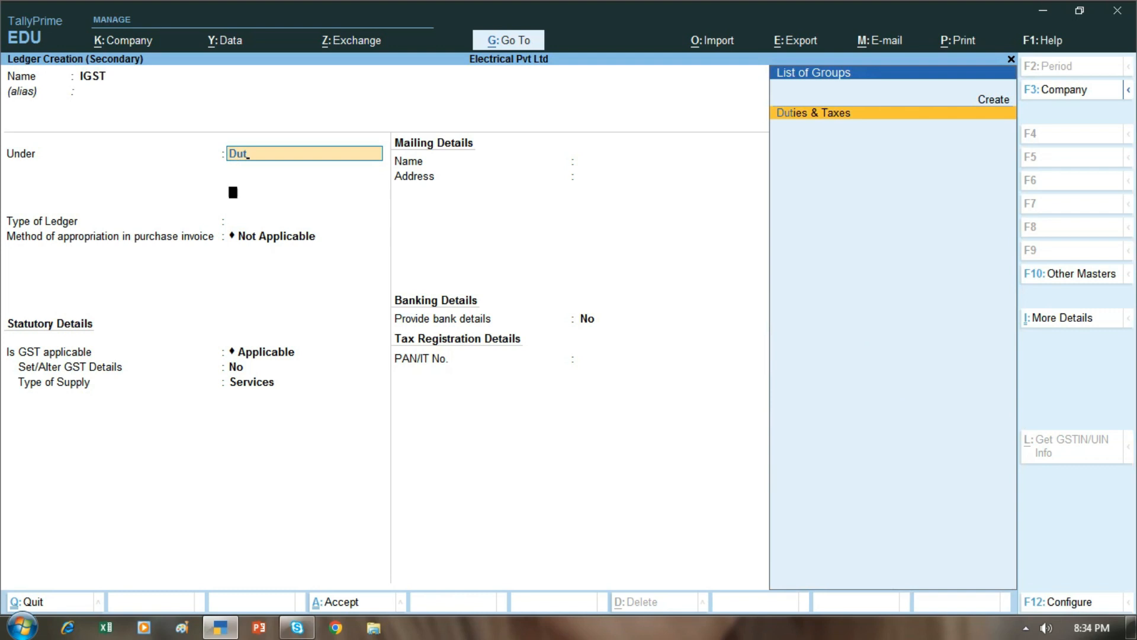
key(Return)
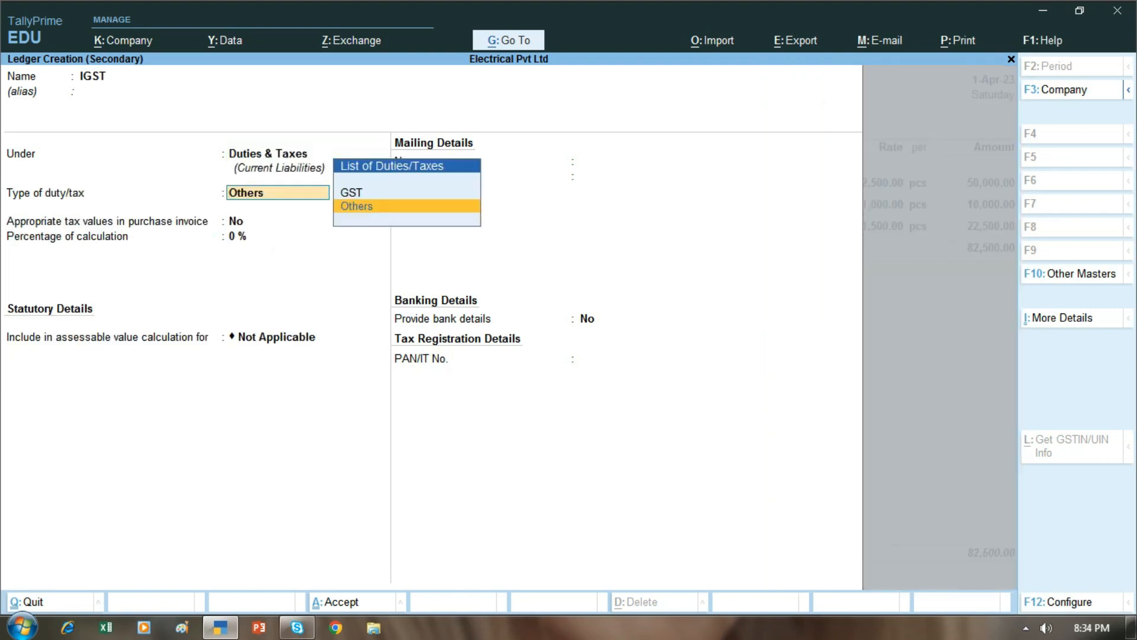
key(Up)
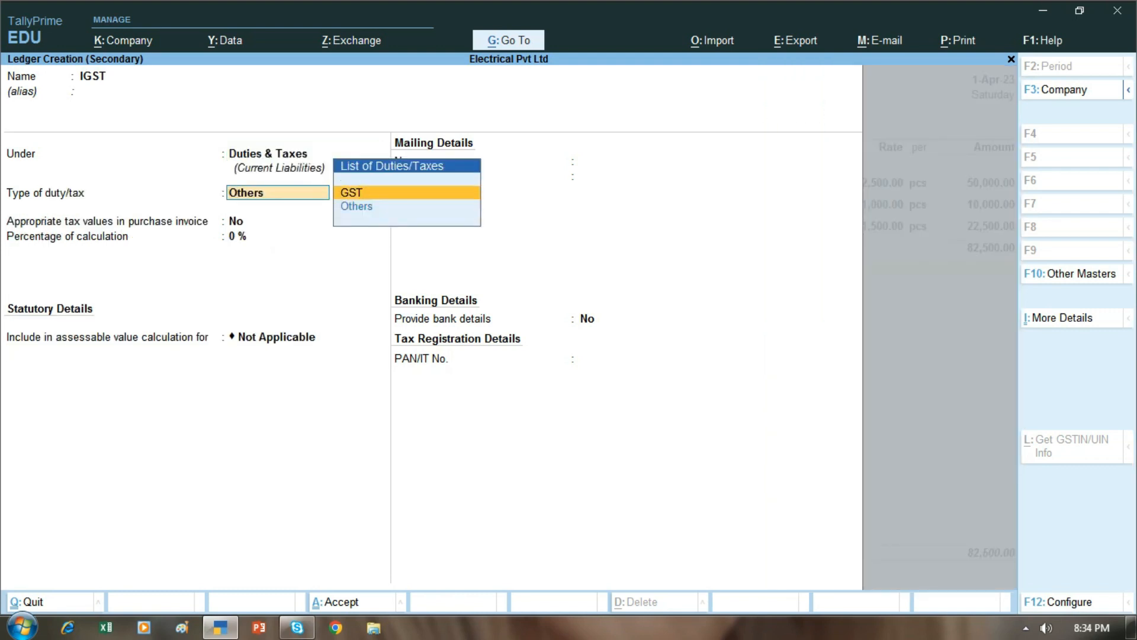
key(Return)
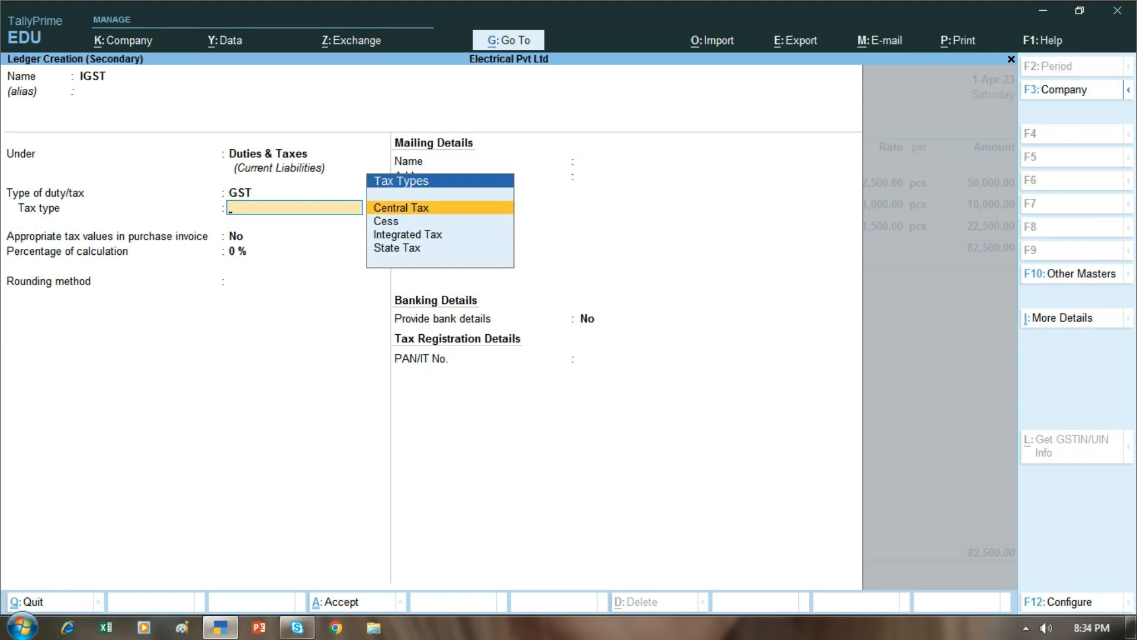
Make IGST an 18% Integrated Tax ledger and accept its 14,850.00 amount on the voucher
key(Down)
key(Down)
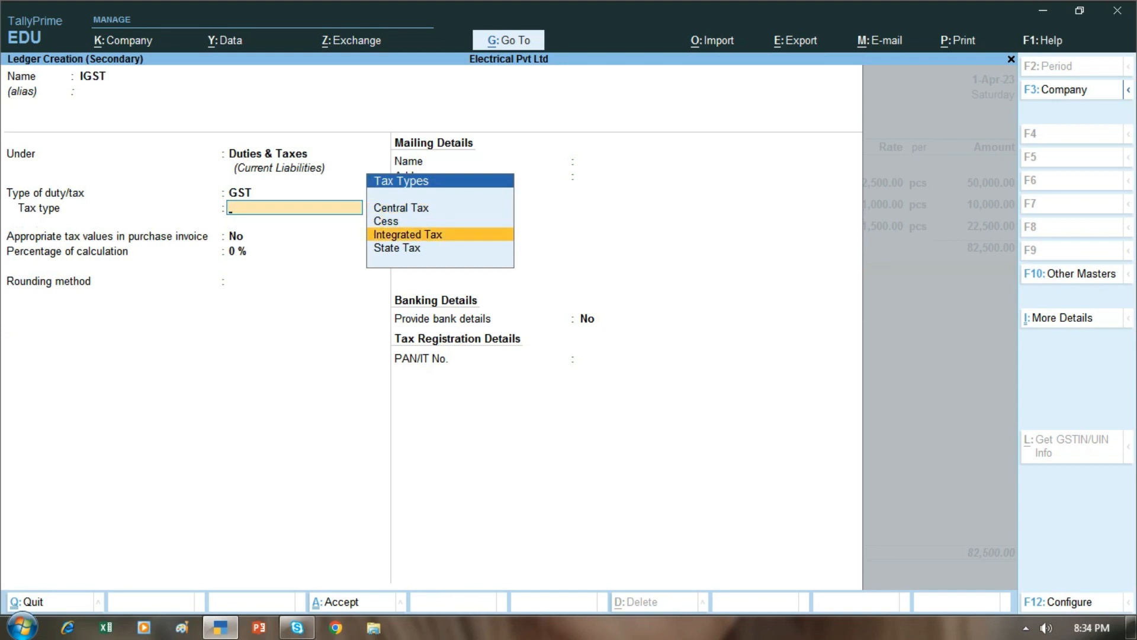
key(Return)
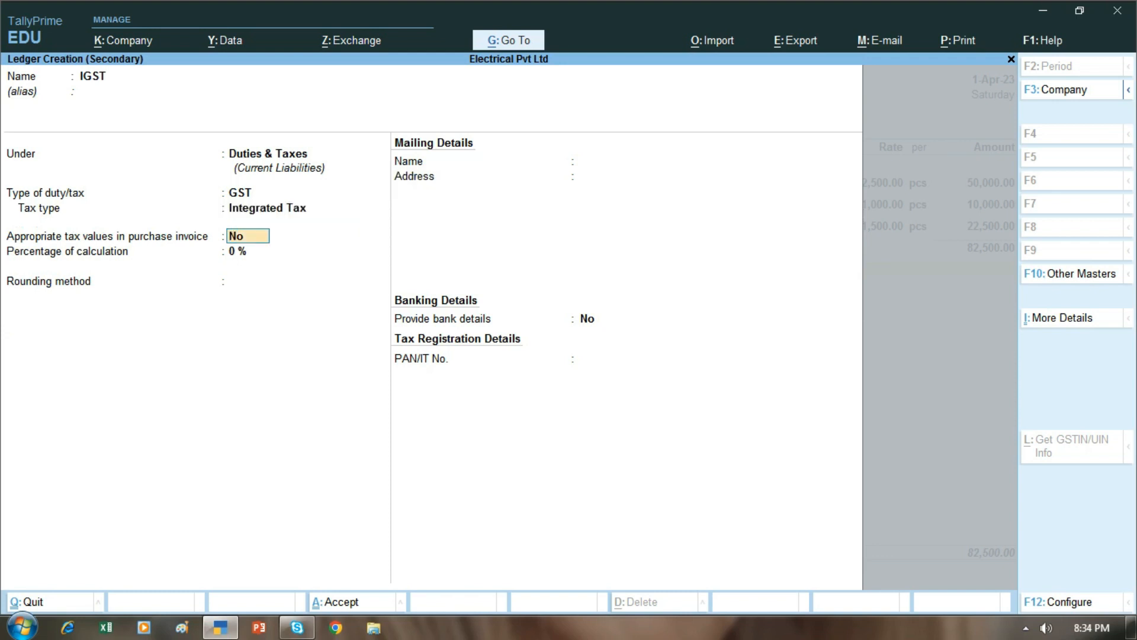
key(Return)
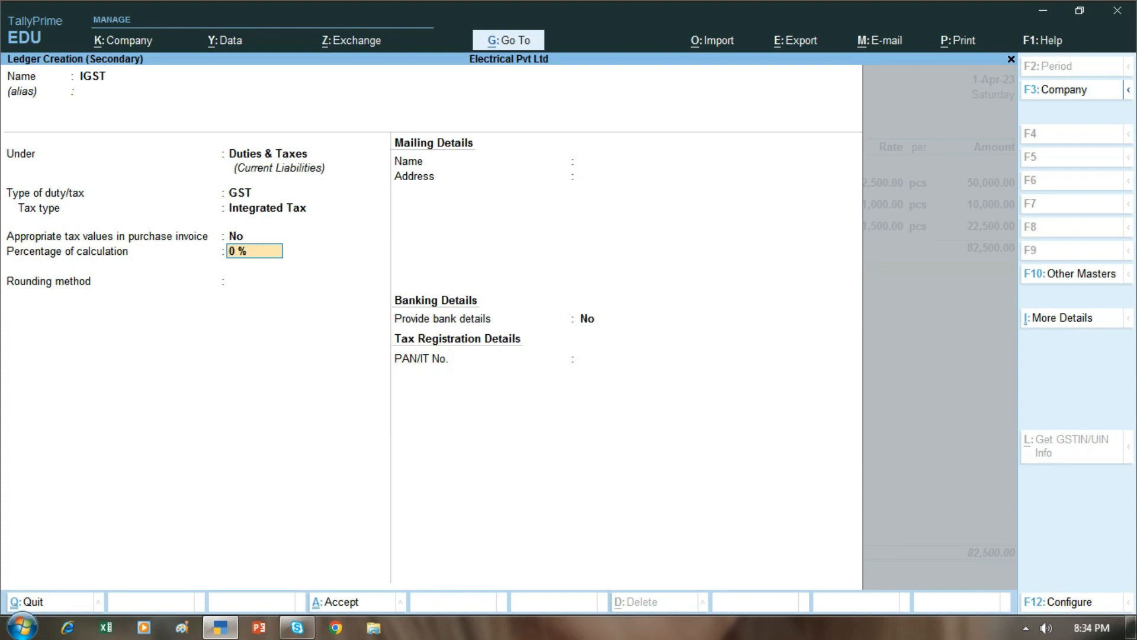
text(18)
key(Return)
key(Return)
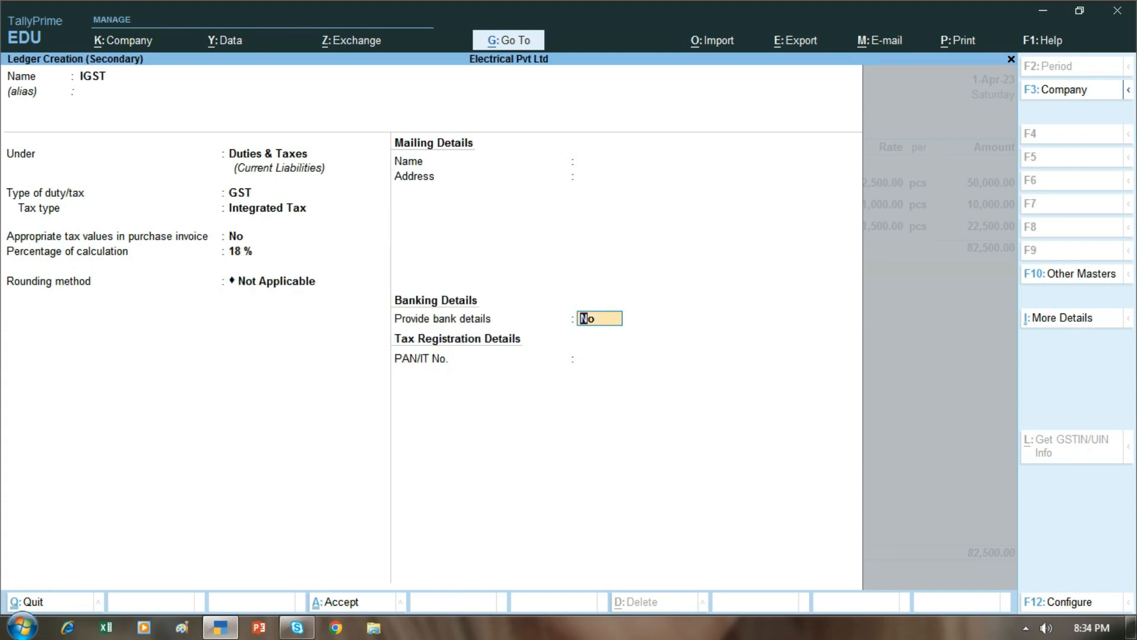
key(Return)
key(Return)
key(Return)
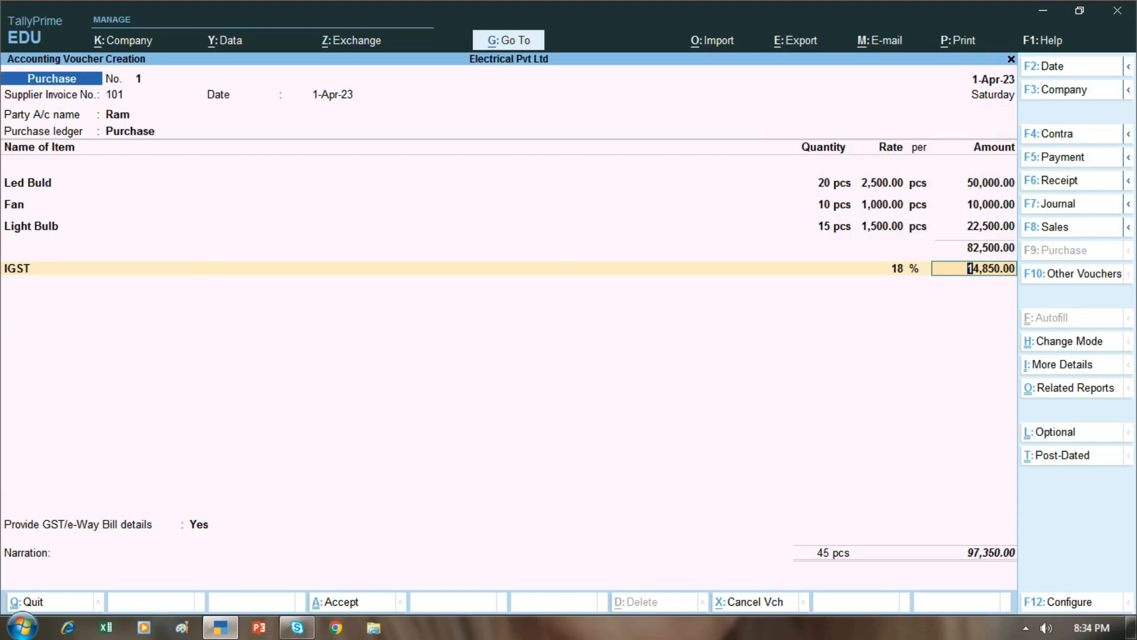
key(Return)
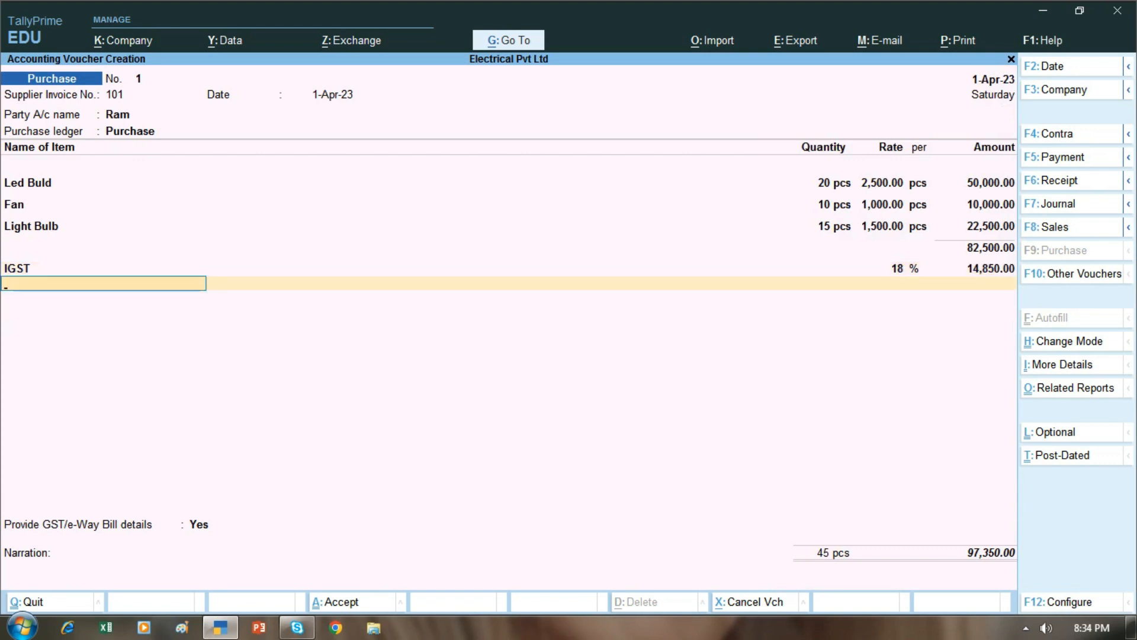
key(alt+c)
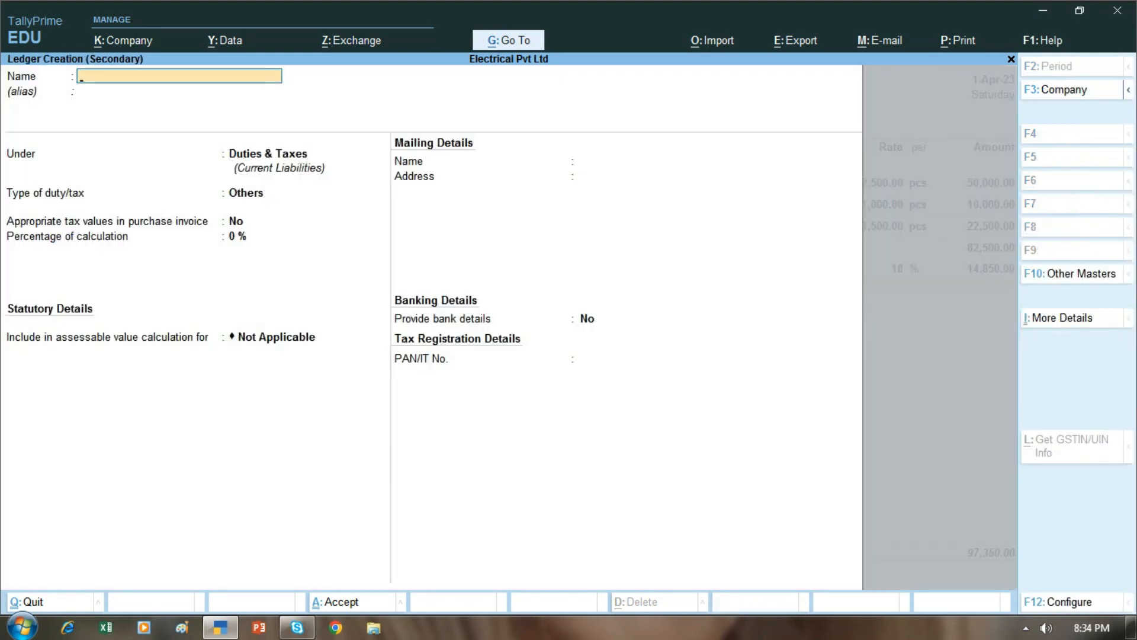
Name the new ledger Discount and place it under Indirect Incomes
text(Discount)
key(Return)
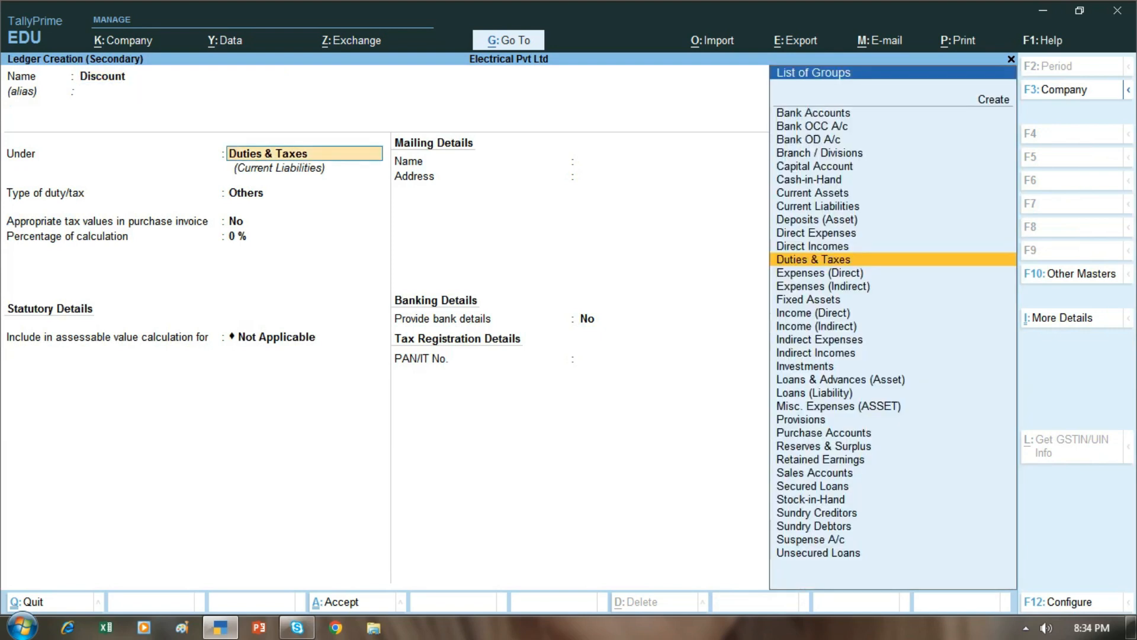
text(Ind)
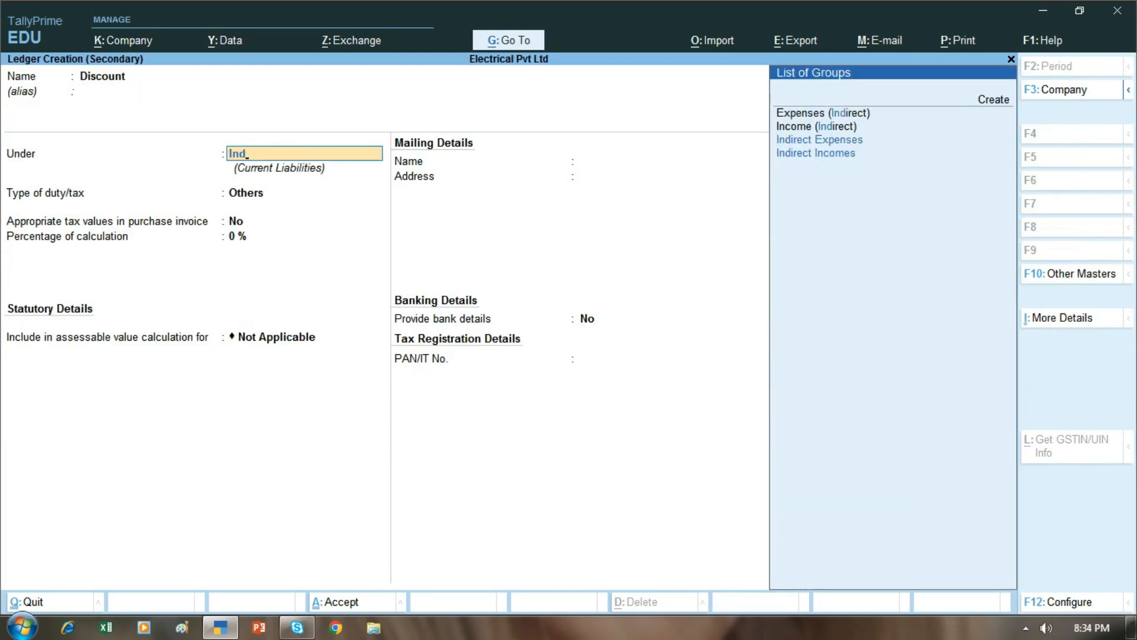
key(Down)
key(Return)
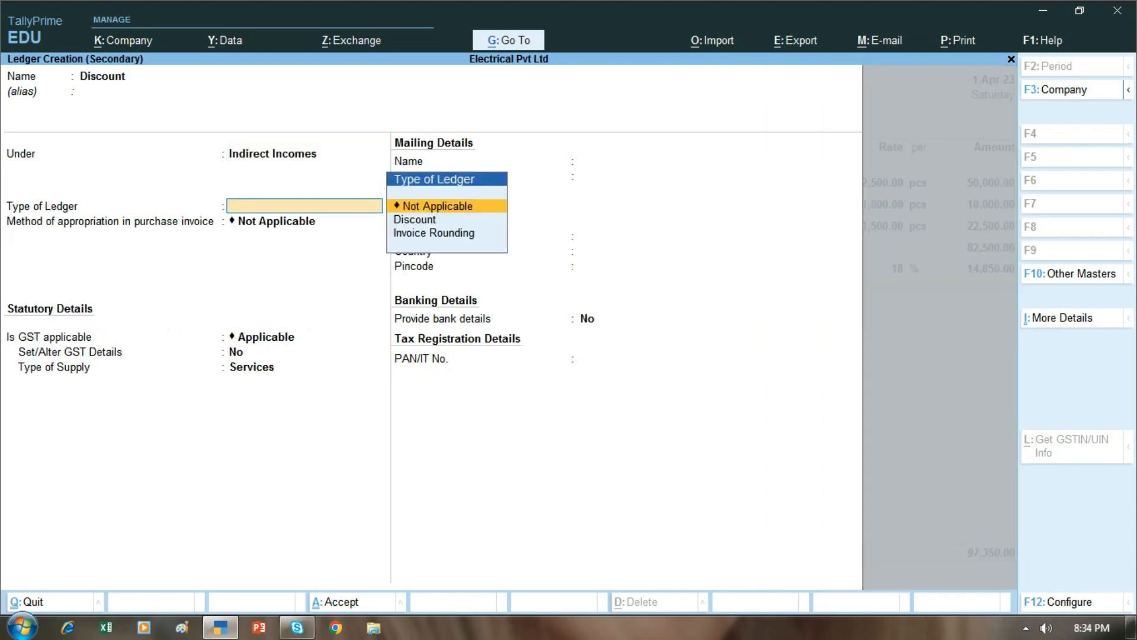
key(Return)
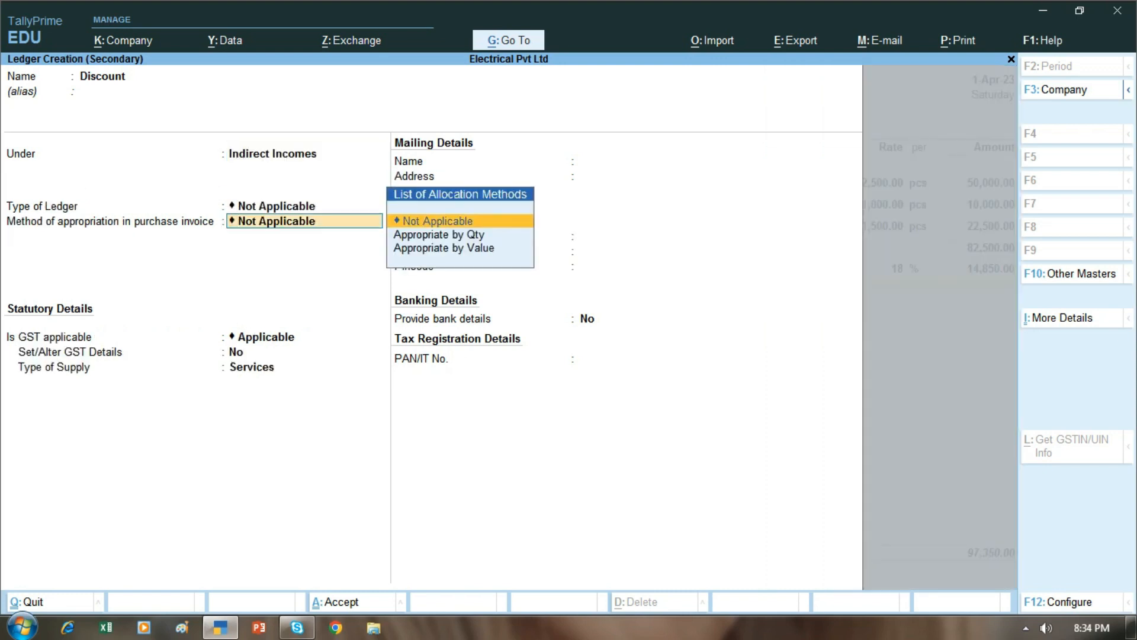
key(Return)
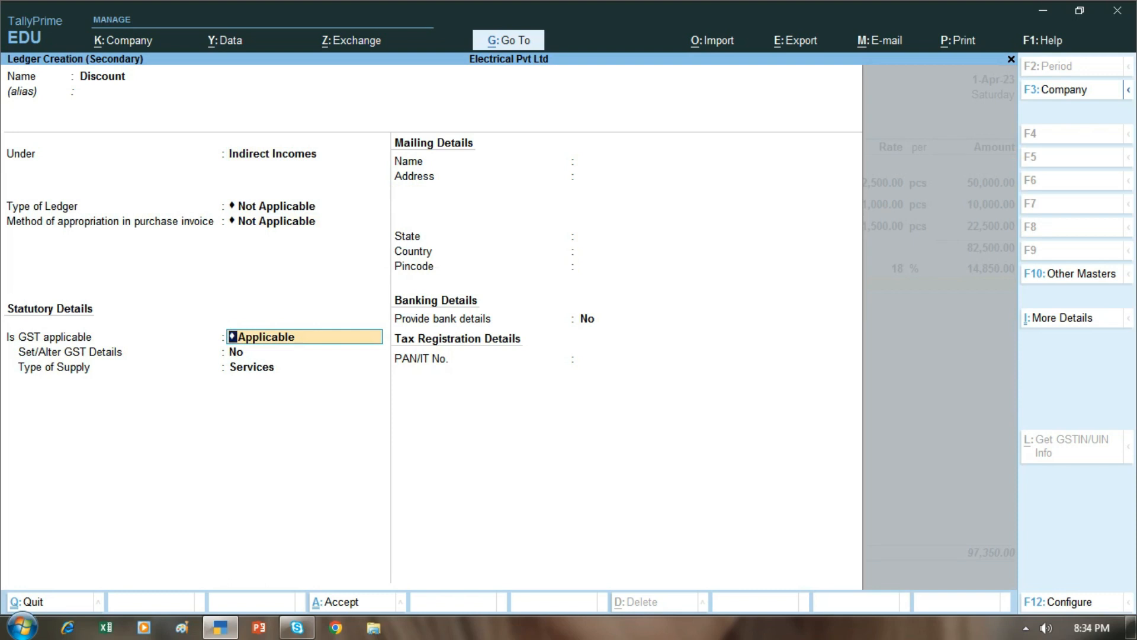
key(Return)
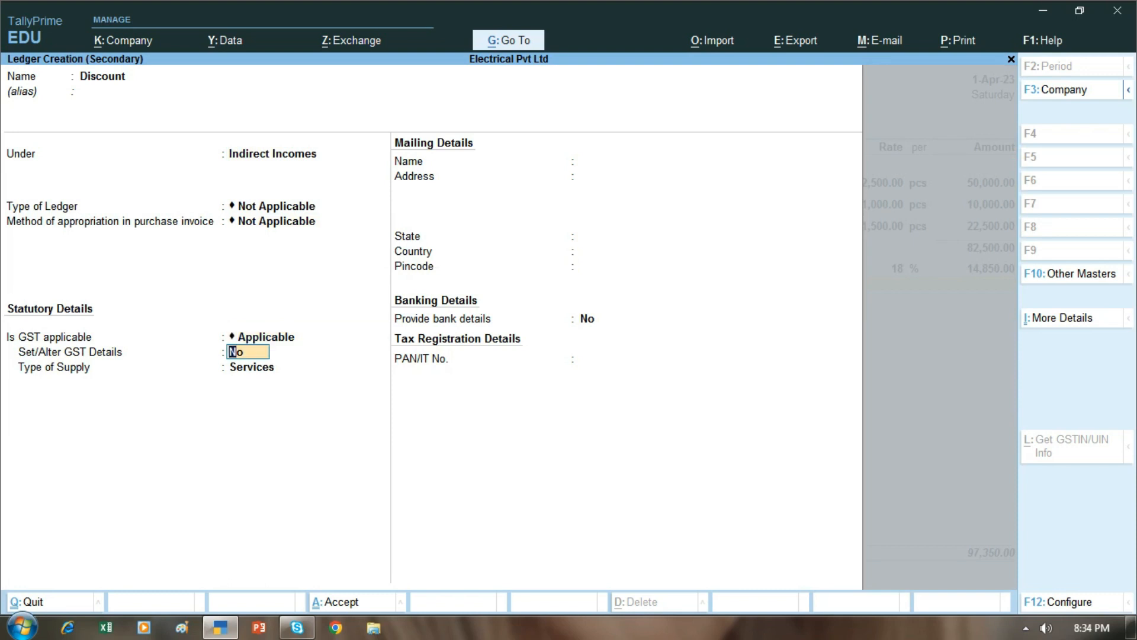
Give Discount GST details: HSN 454, Interstate Sales Taxable, 18% integrated tax
text(ye)
key(Return)
key(Return)
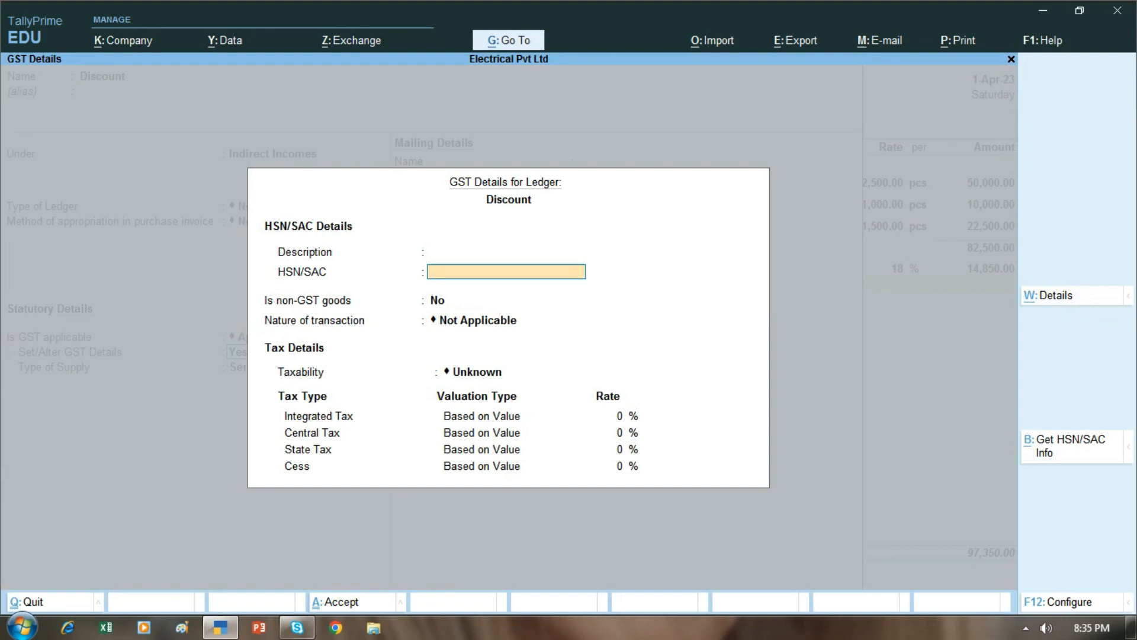
text(454)
key(Return)
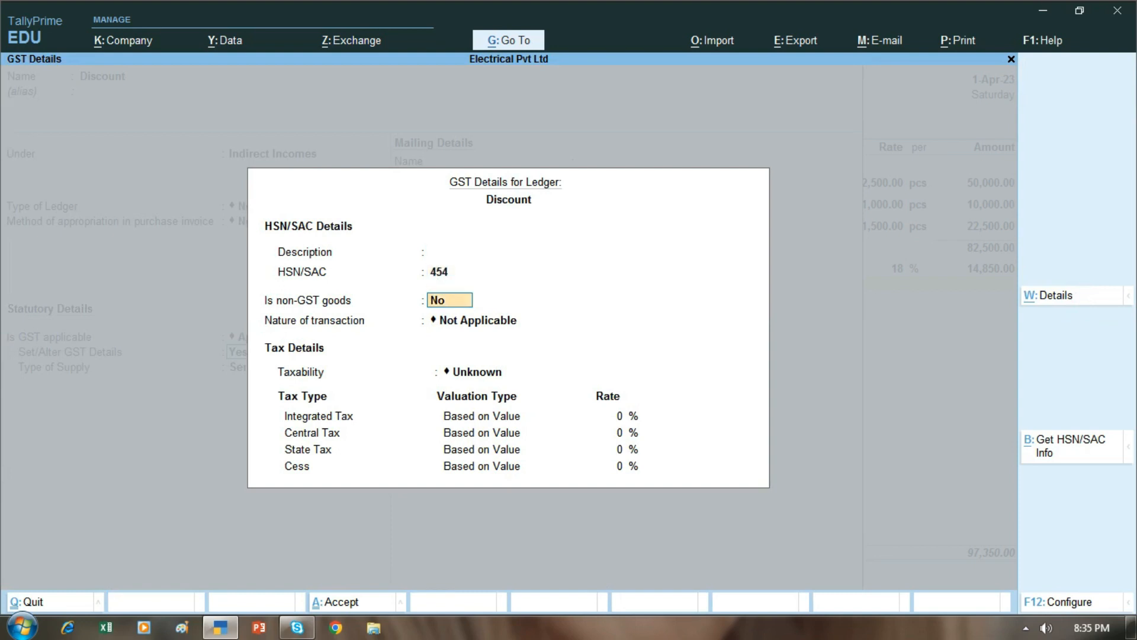
key(Return)
text(In)
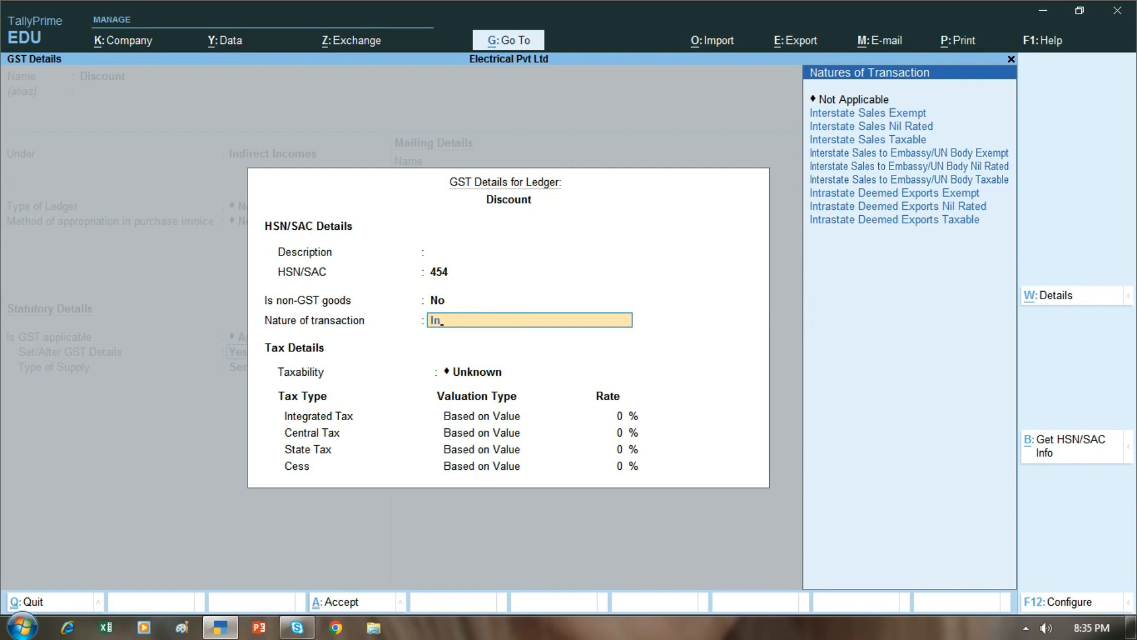
key(Down)
key(Down)
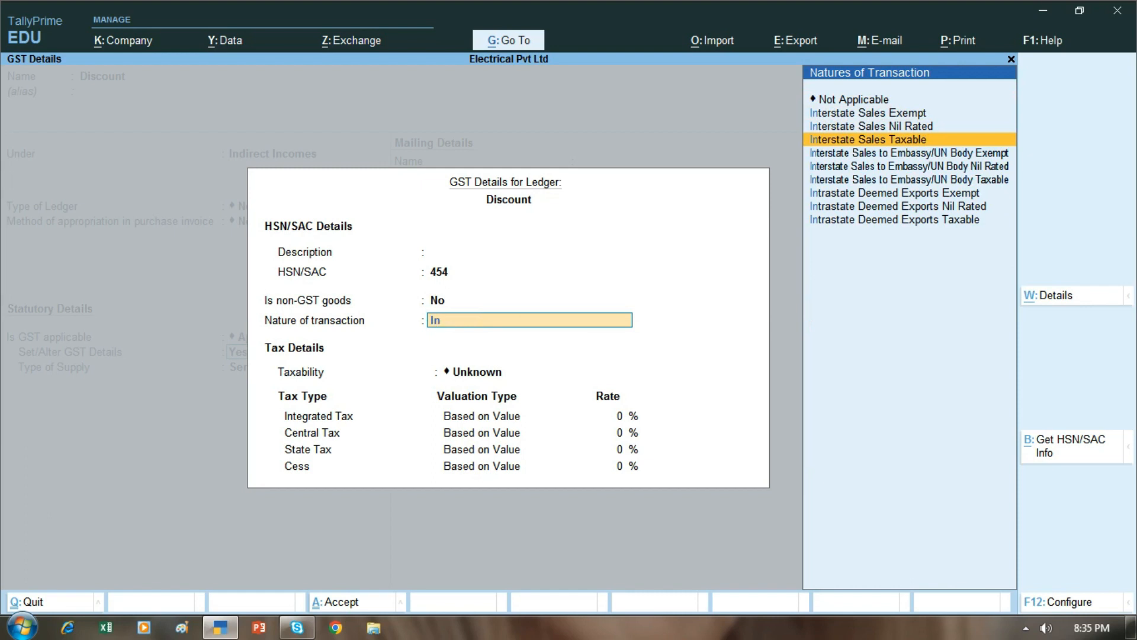
key(Return)
text(18)
key(Return)
key(ctrl+a)
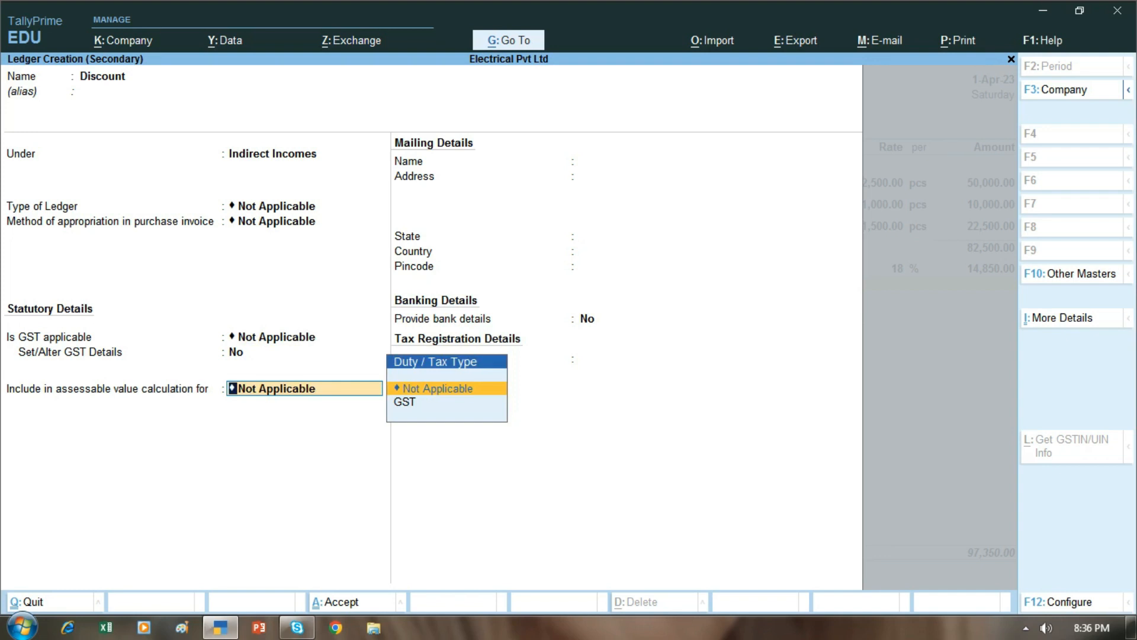
Include Discount in GST assessable value, apportioned to Goods based on value, and save it
key(Down)
key(Return)
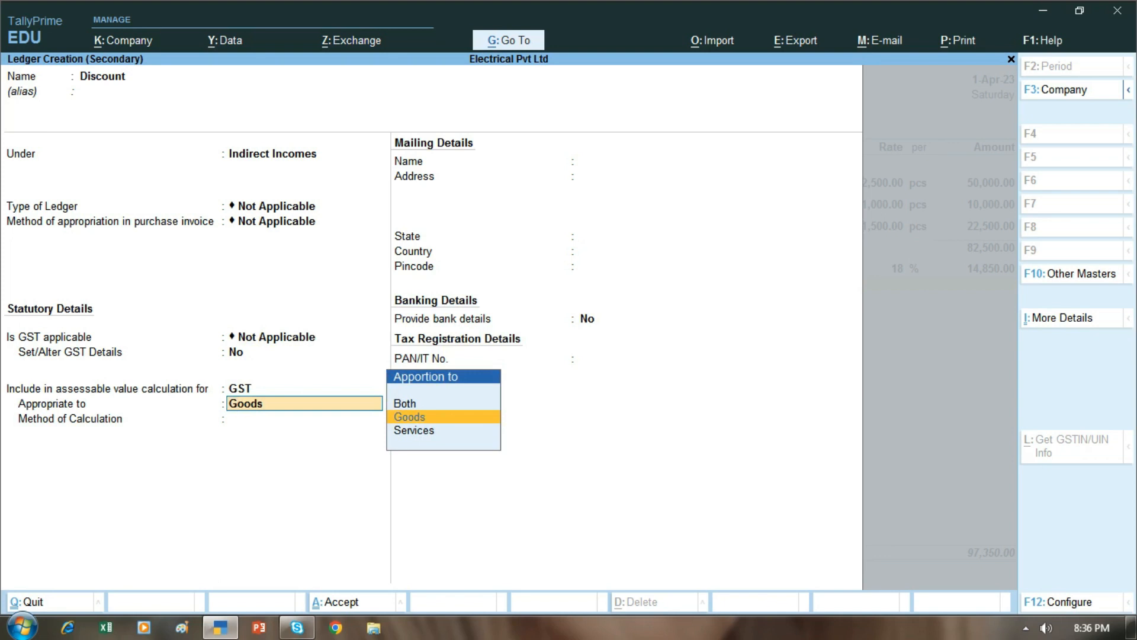
key(Return)
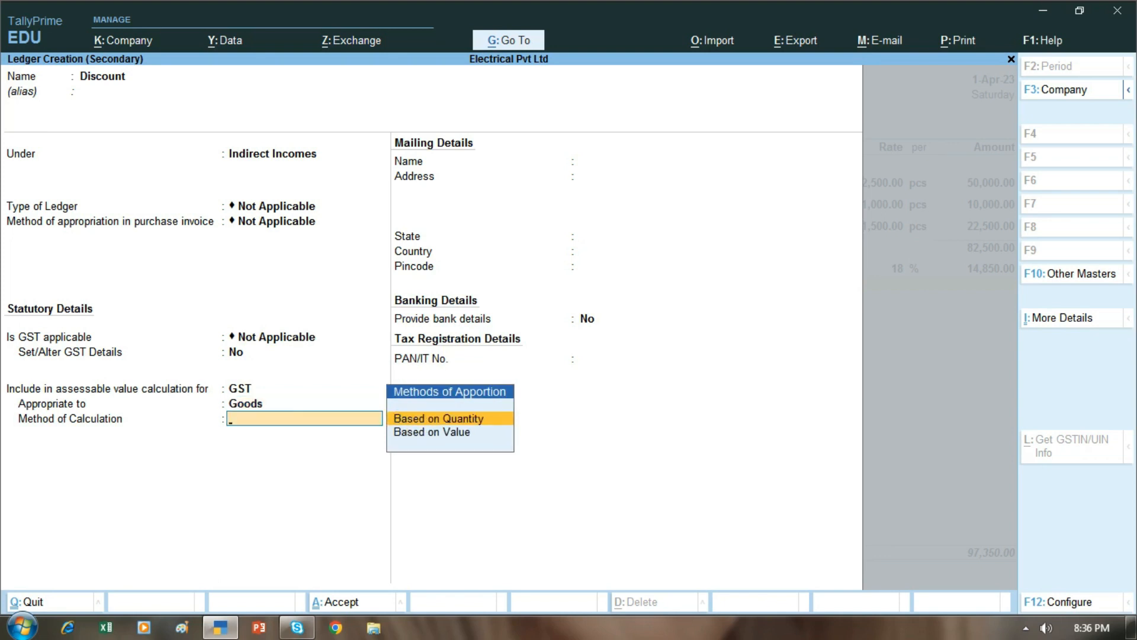
key(Down)
key(Return)
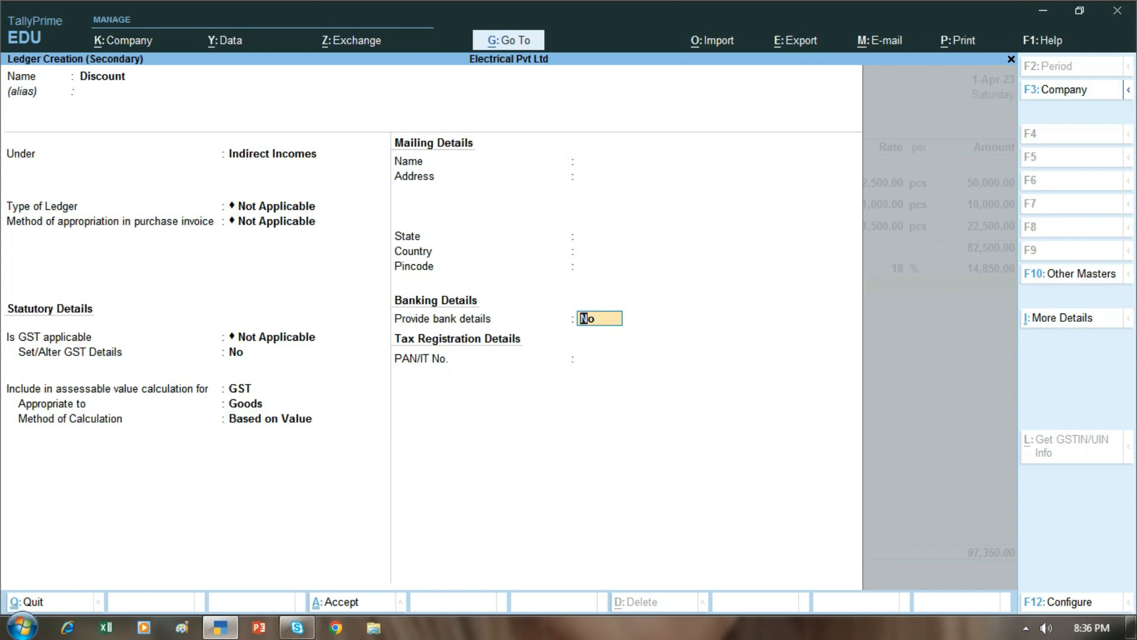
key(ctrl+a)
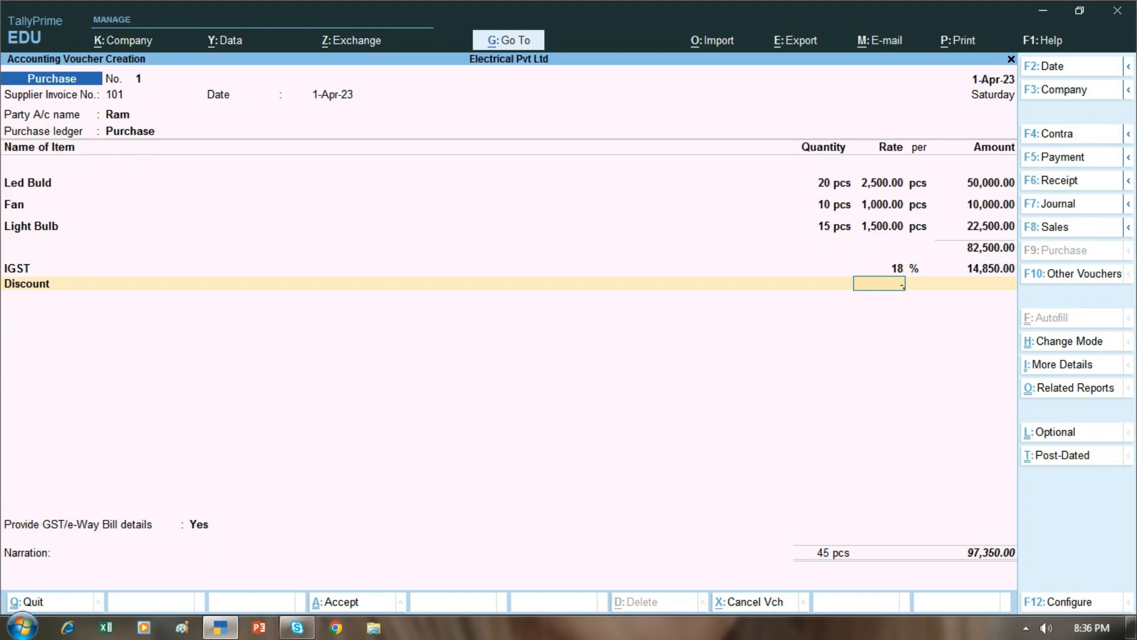
Apply a -5% discount and save the purchase voucher totalling 91,658.05
text(-5)
key(Return)
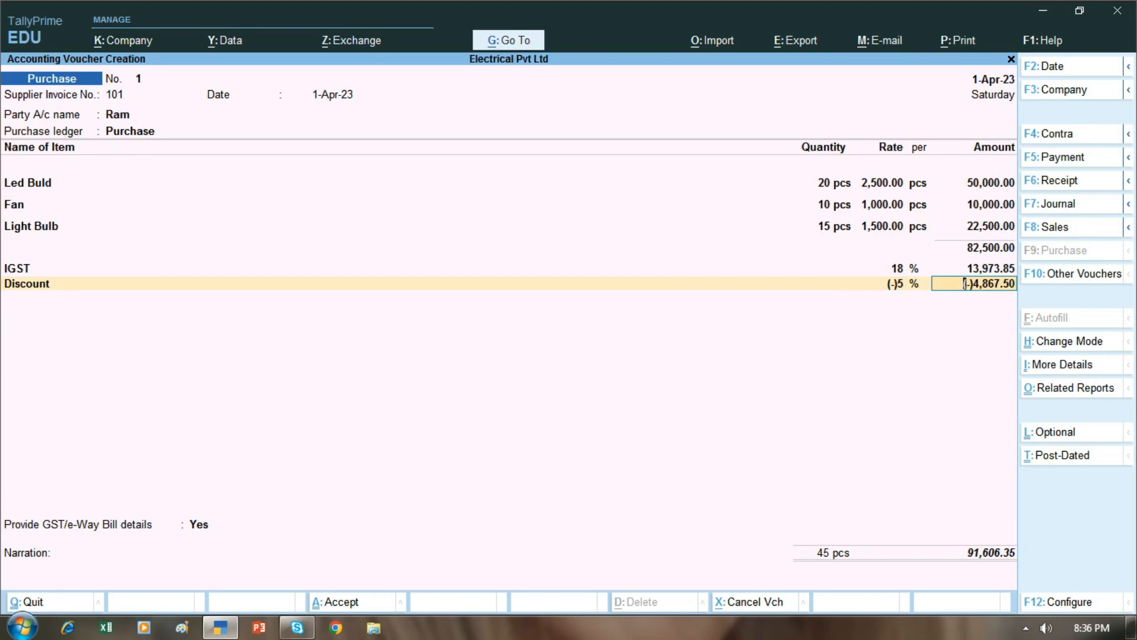
key(Return)
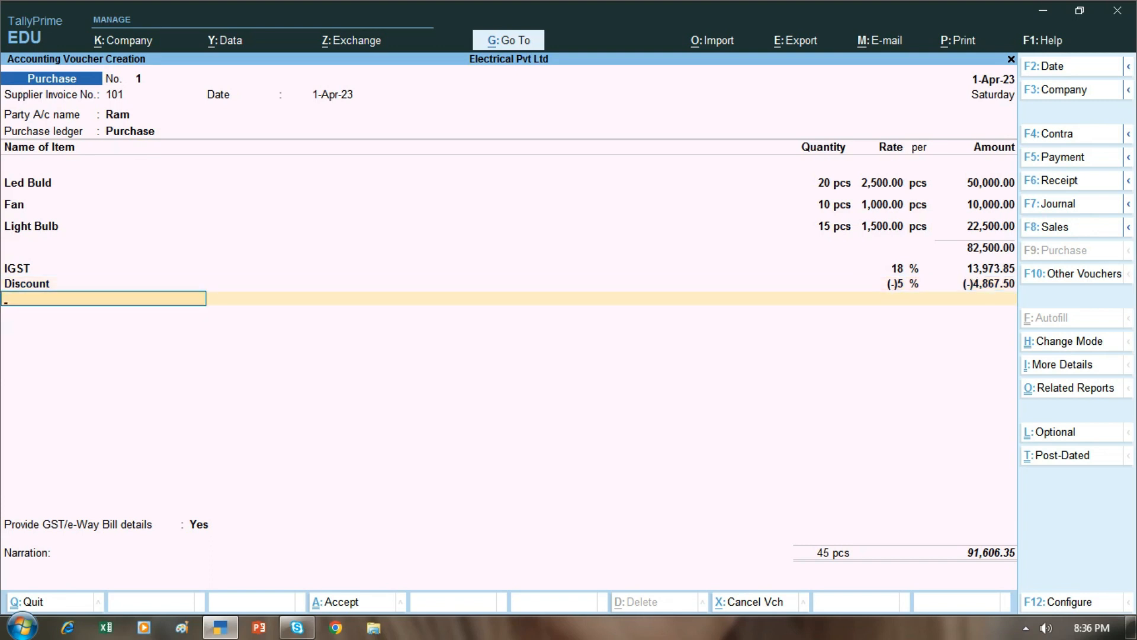
key(Return)
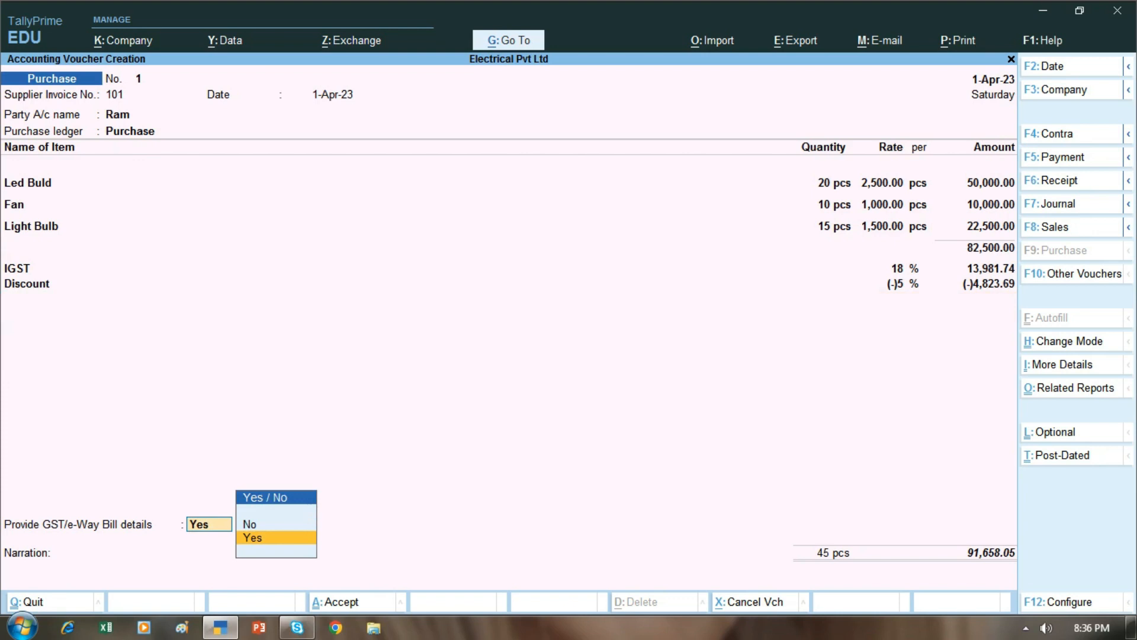
key(Up)
key(Return)
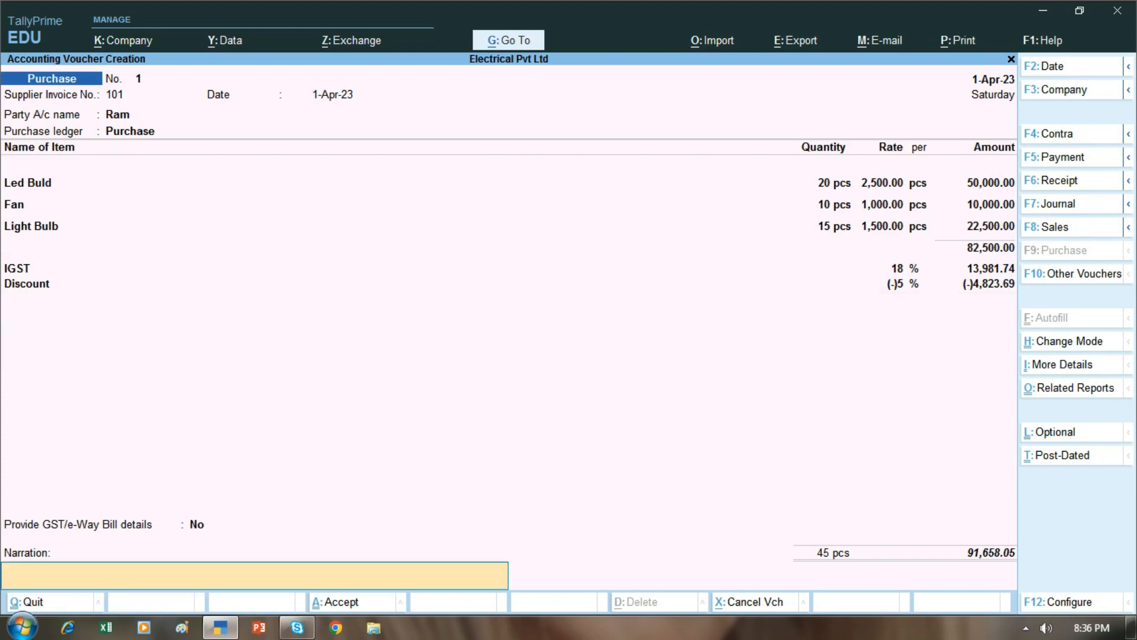
key(Return)
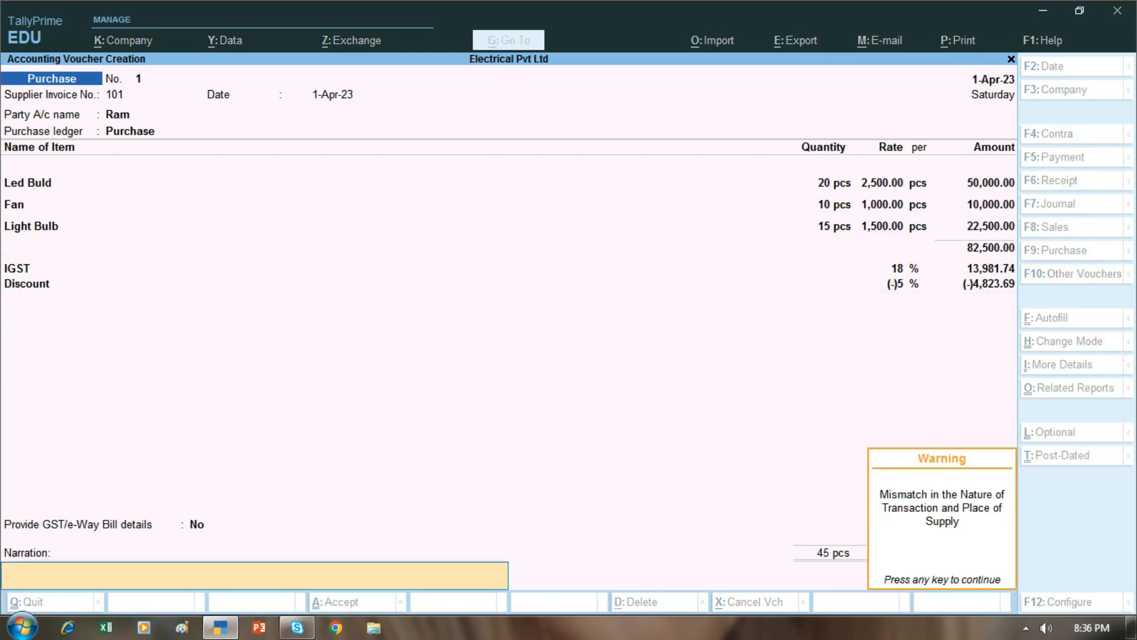
key(Return)
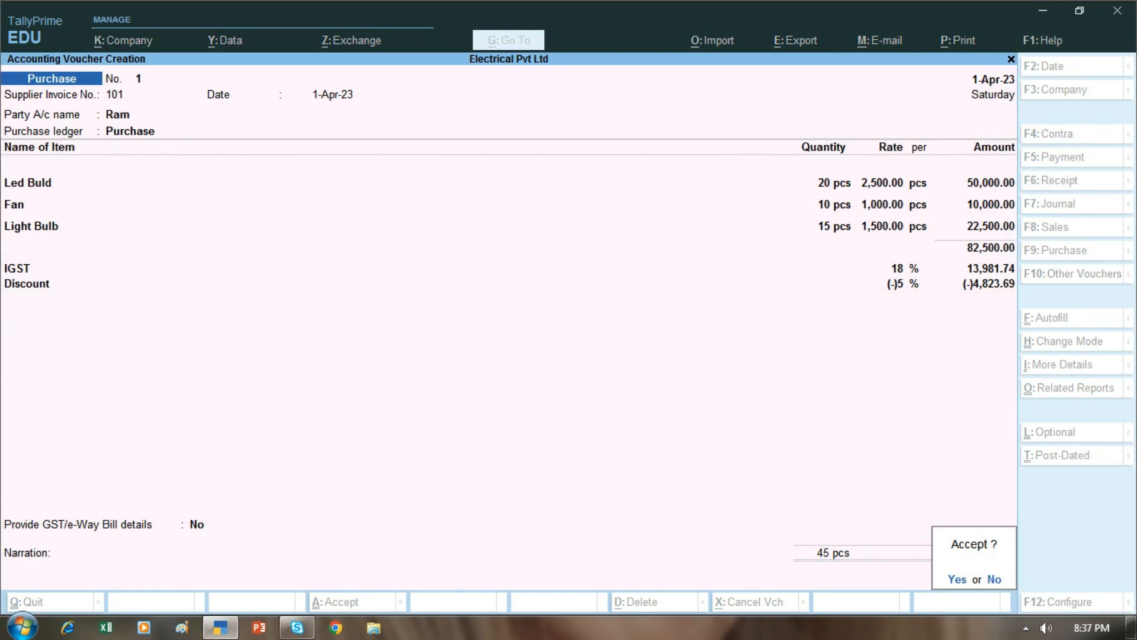
key(Return)
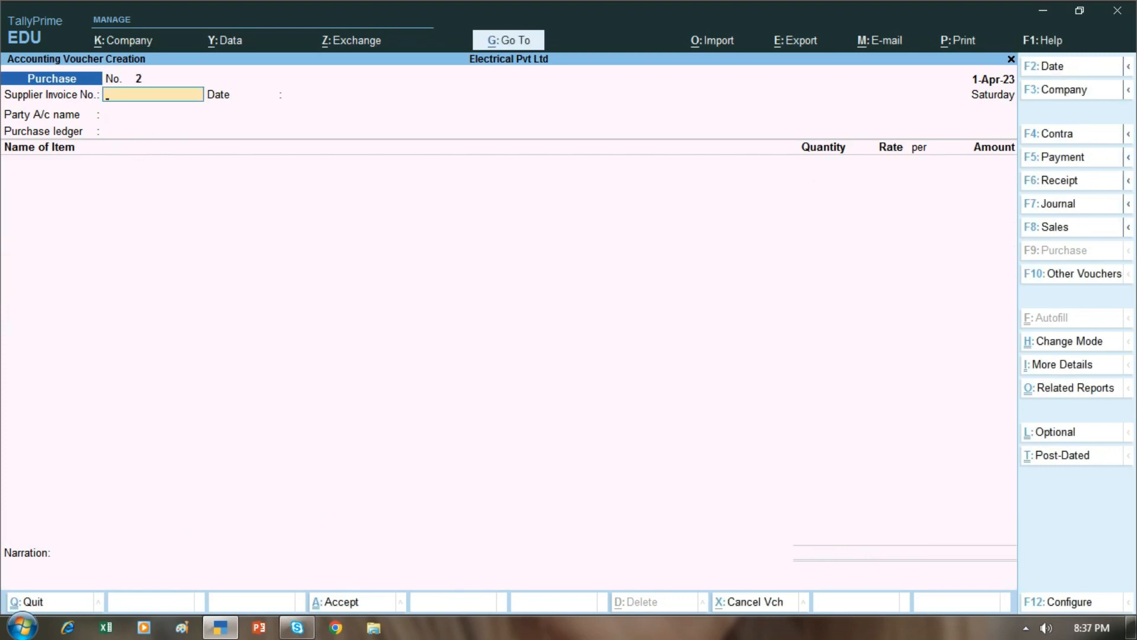
Quit the blank new purchase voucher and highlight Day Book on the Gateway of Tally
key(Escape)
key(Return)
key(Down)
key(Up)
key(Down)
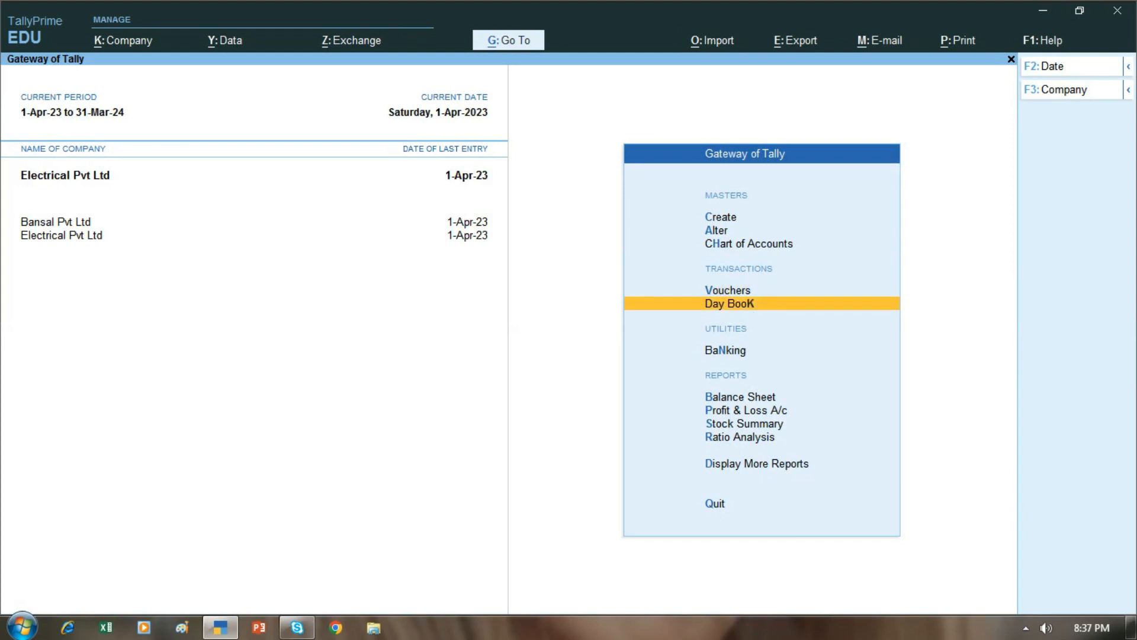
From the Day Book, preview voucher 1 from Ram as a Perfoma Invoice
key(Return)
key(Return)
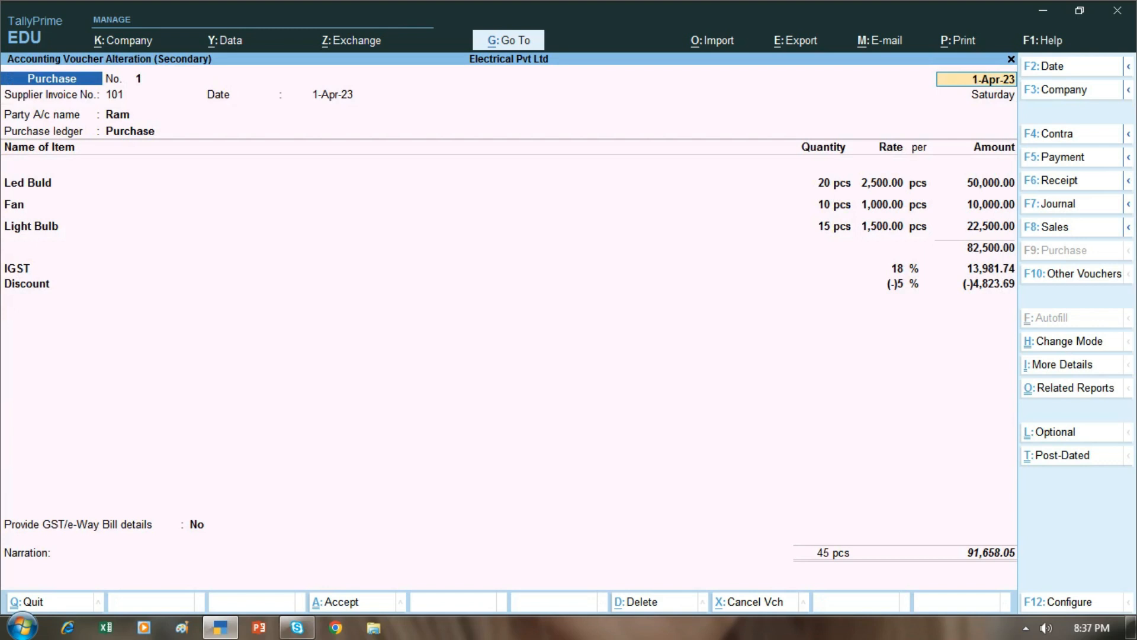
key(ctrl)
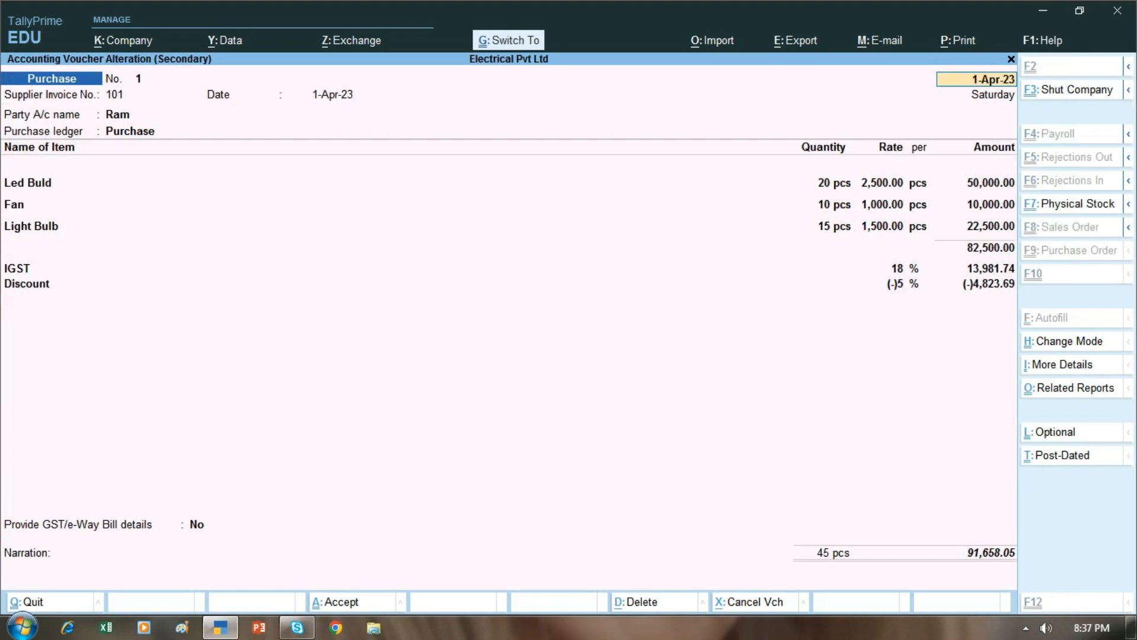
key(ctrl+a)
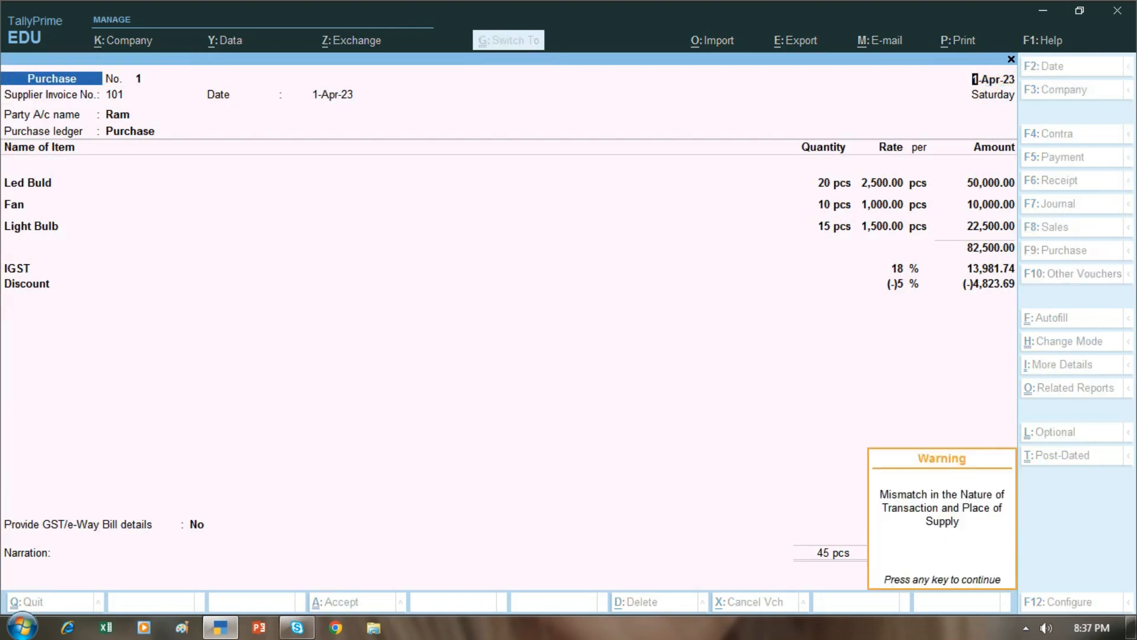
key(Return)
key(Left)
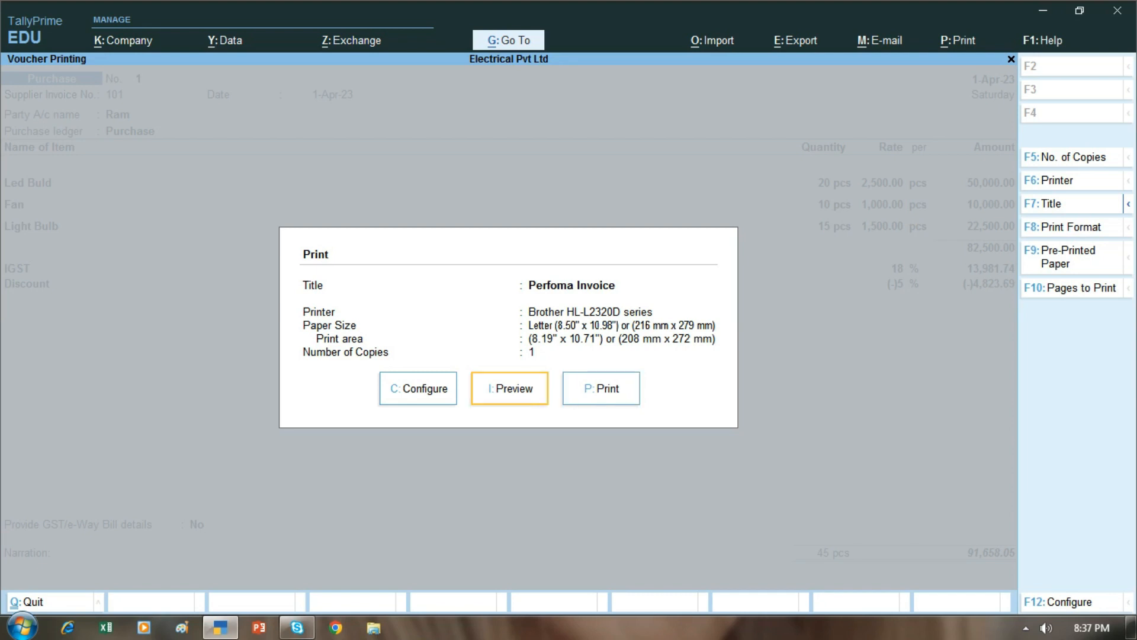
key(Return)
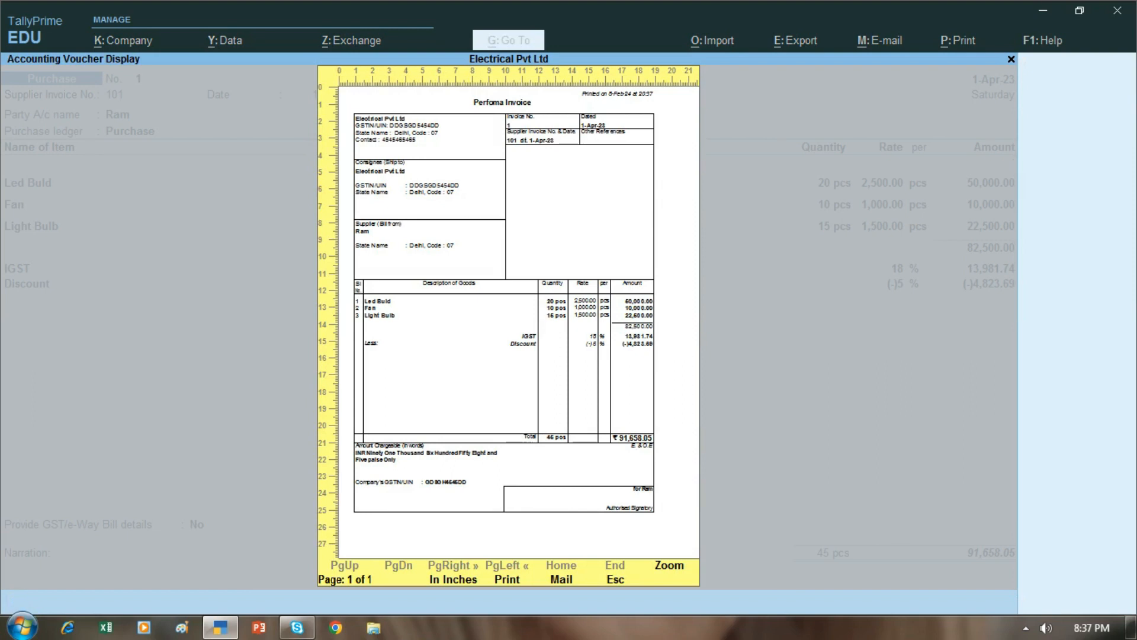
Zoom in to read the invoice preview, then return to the Print dialog
click(660, 565)
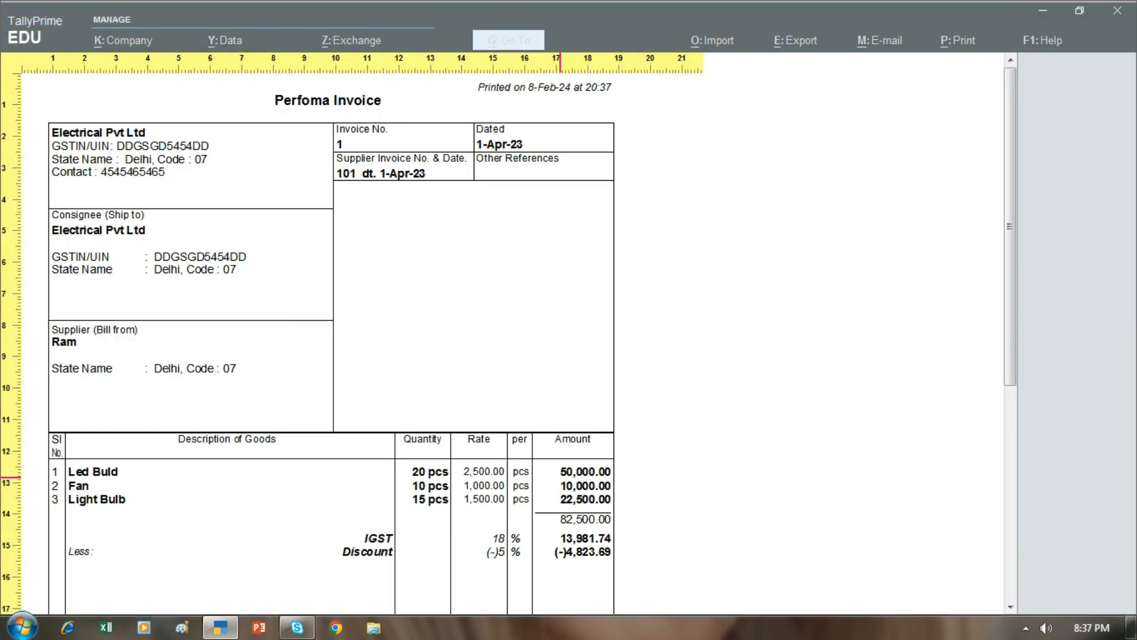
scroll(588, 439, down, 5)
scroll(589, 439, down, 5)
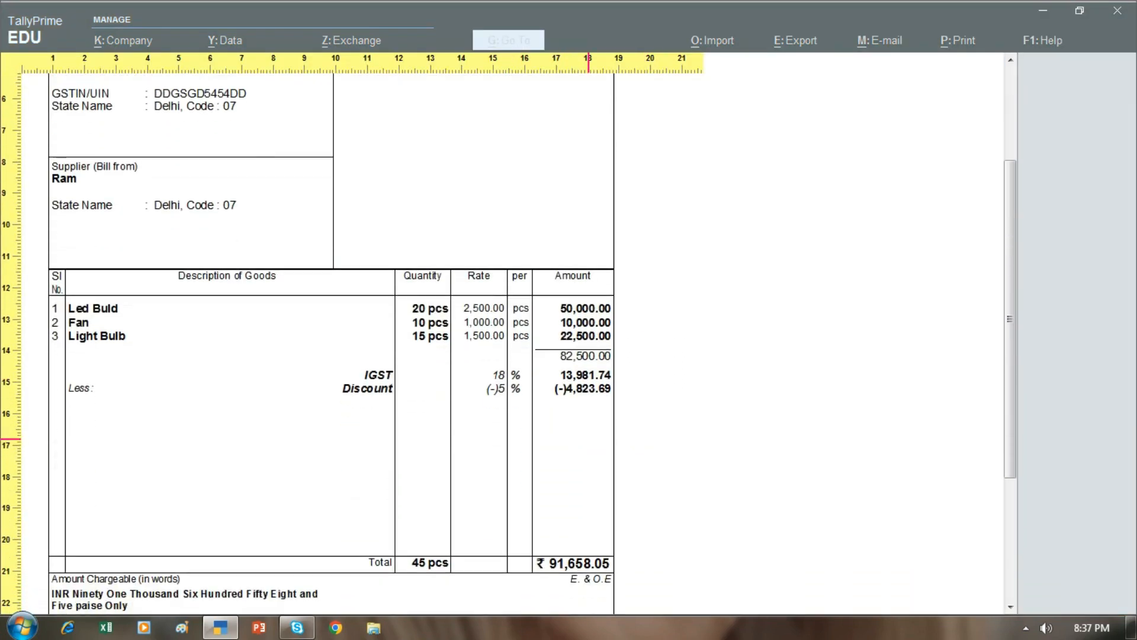
scroll(588, 439, down, 1)
scroll(590, 435, up, 4)
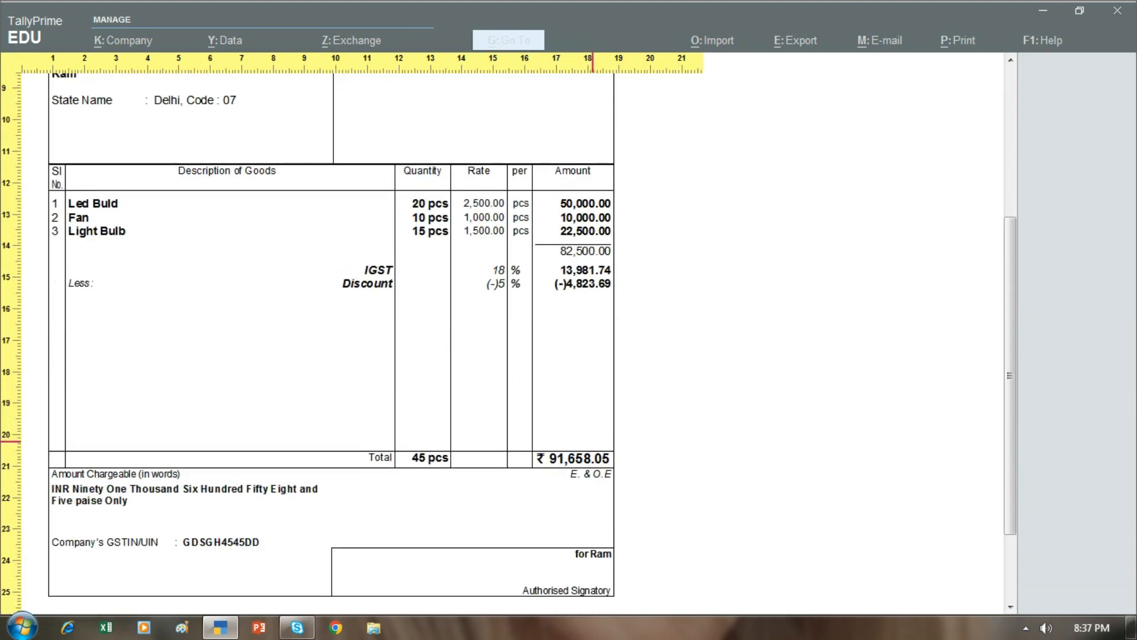
scroll(592, 432, up, 2)
key(Escape)
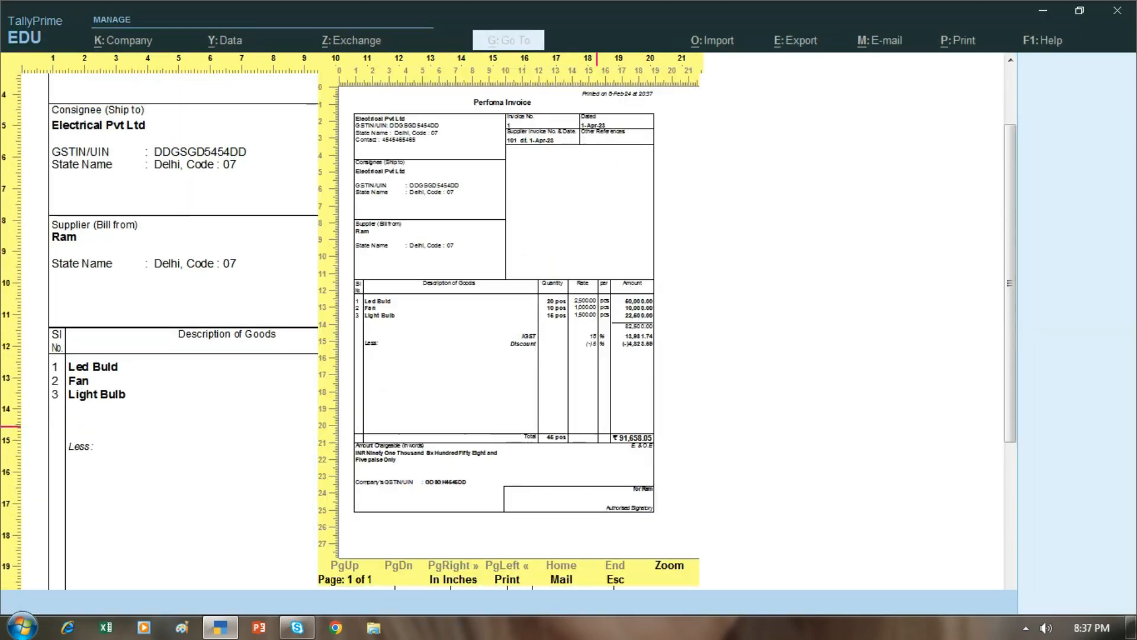
key(Escape)
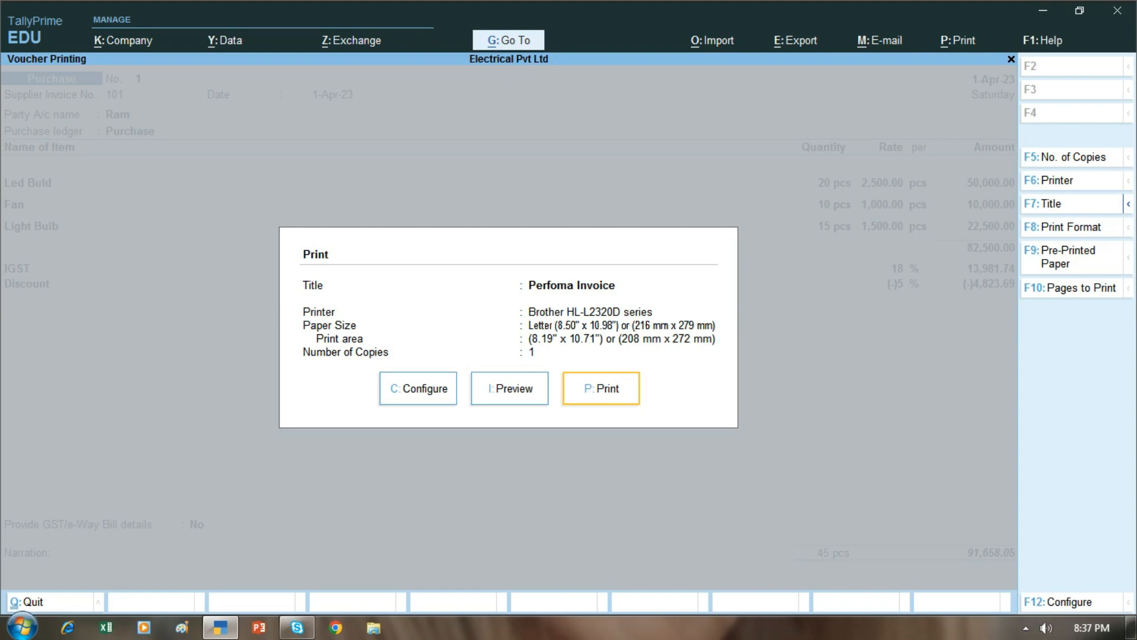
Set the export configuration's import/export file location to the Desktop and accept it
key(alt+e)
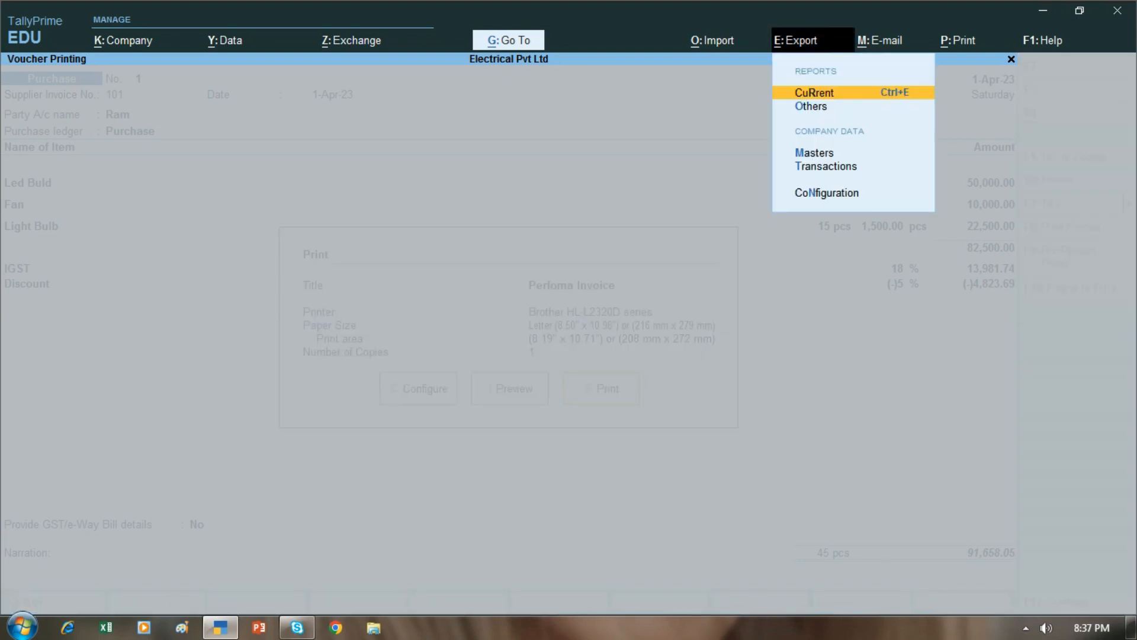
key(Down)
key(Down)
key(Down)
key(Down)
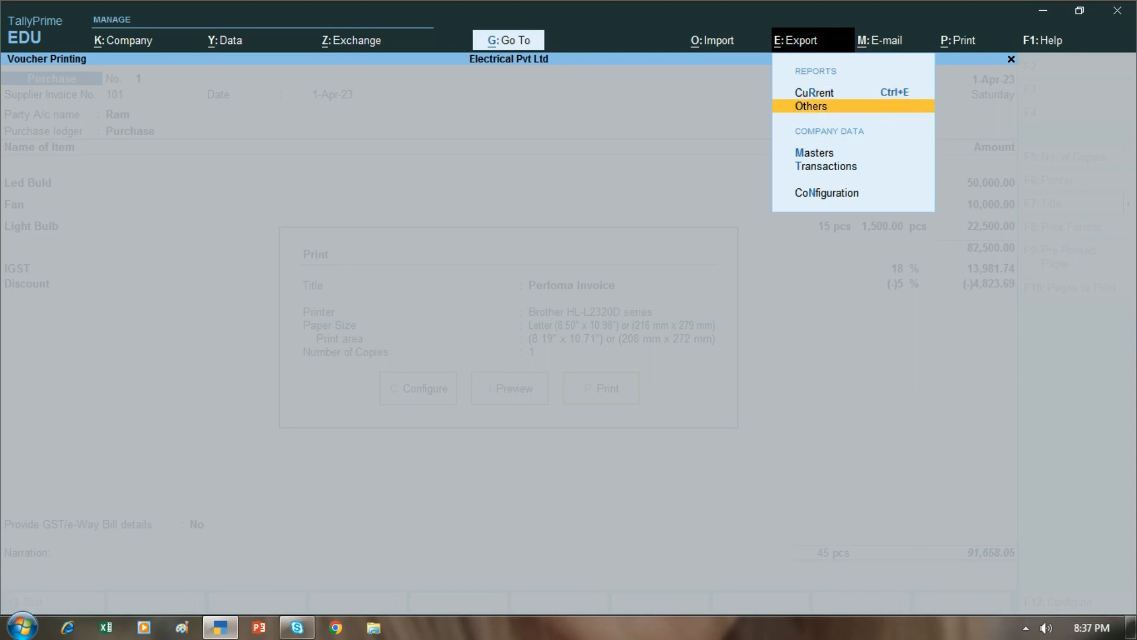
key(Return)
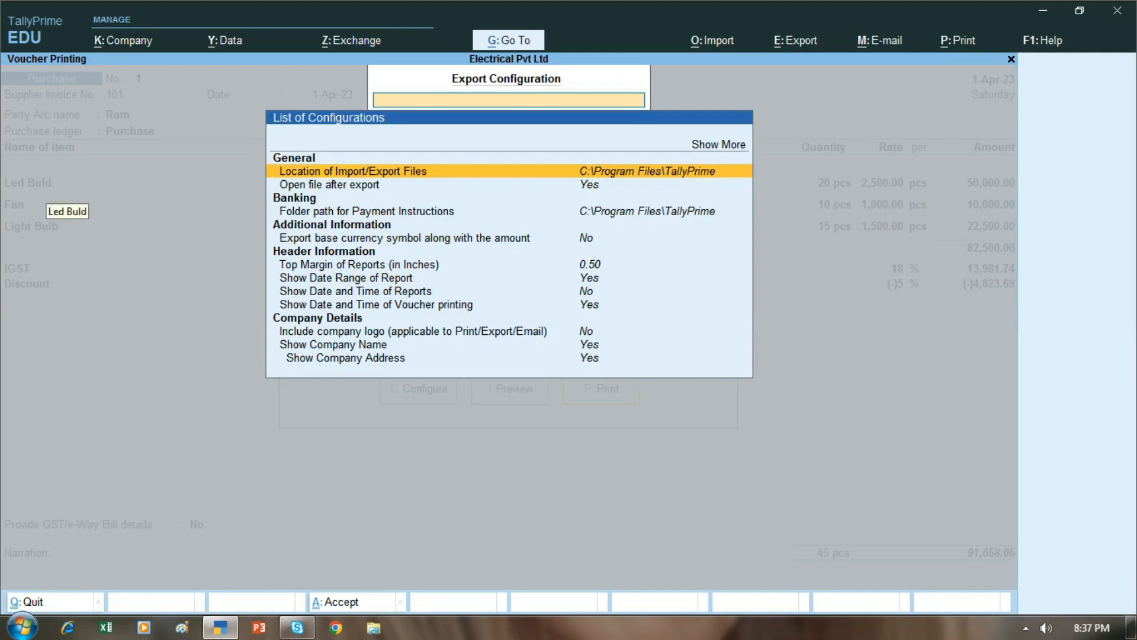
key(Return)
key(Down)
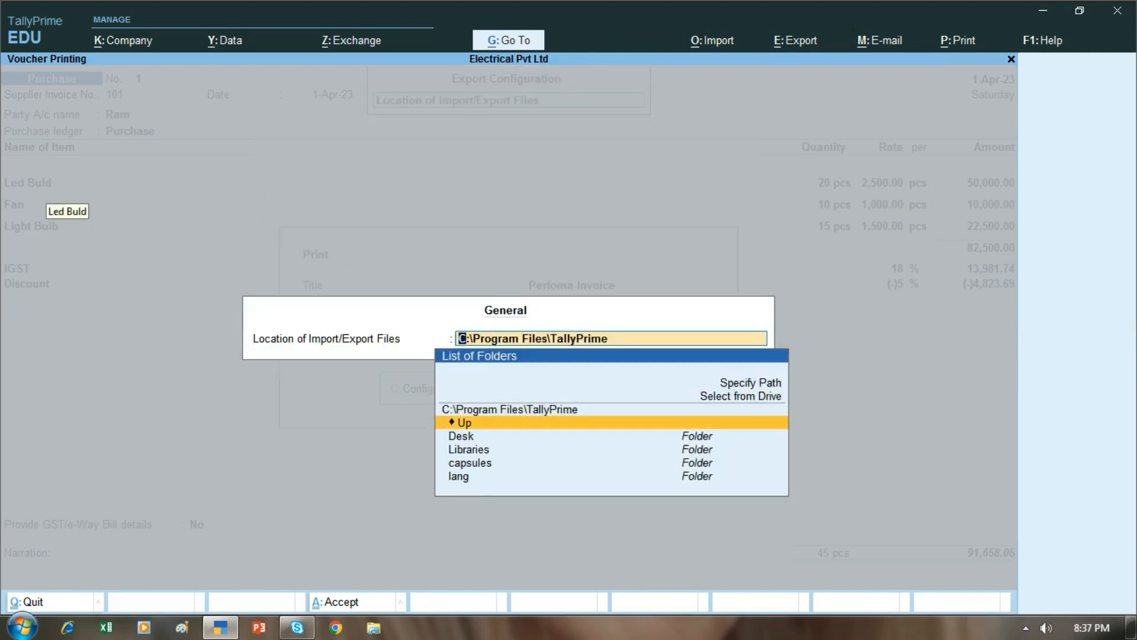
key(Return)
key(Return)
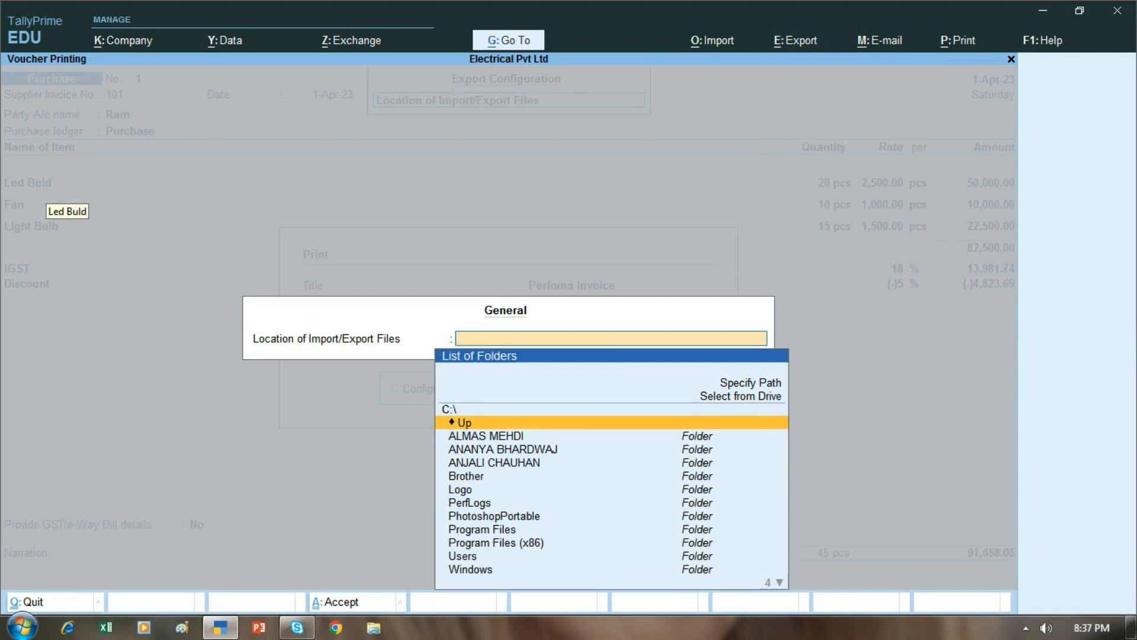
key(Return)
key(Down)
key(Down)
key(Return)
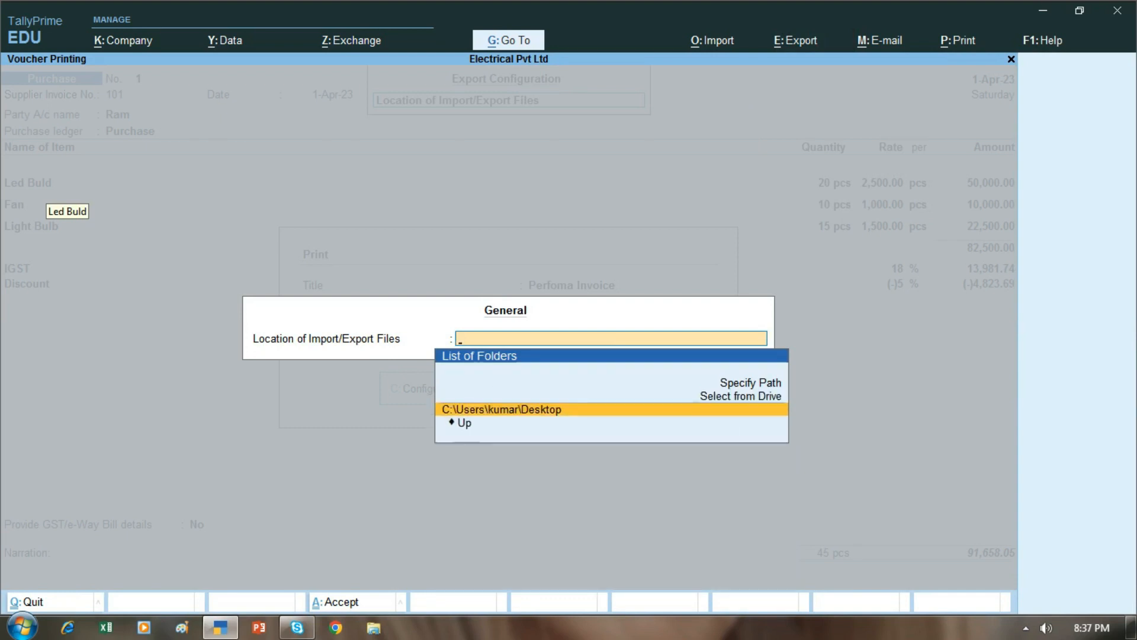
key(Return)
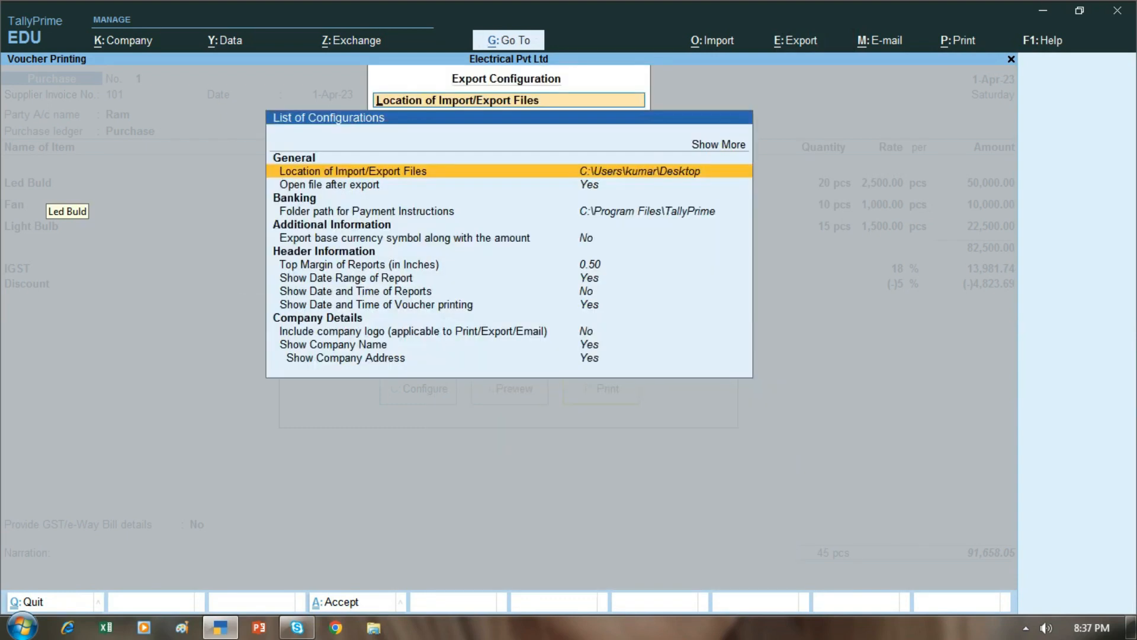
key(ctrl)
key(ctrl+a)
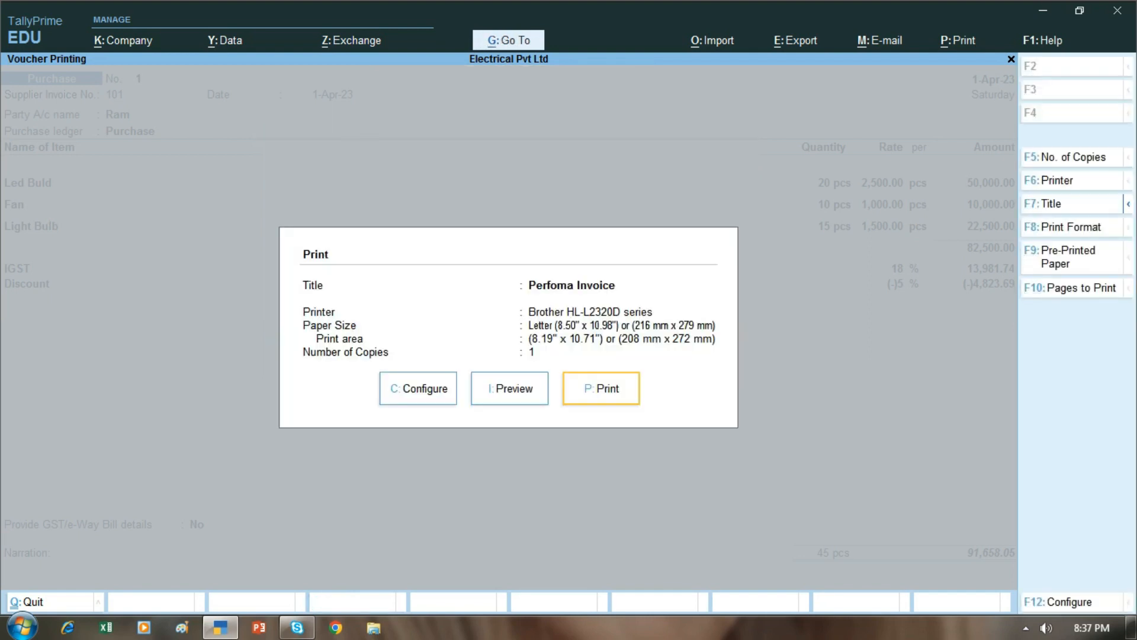
Export the current voucher as the Perfoma Invoice PDF Accounting Voucher.pdf
key(alt+e)
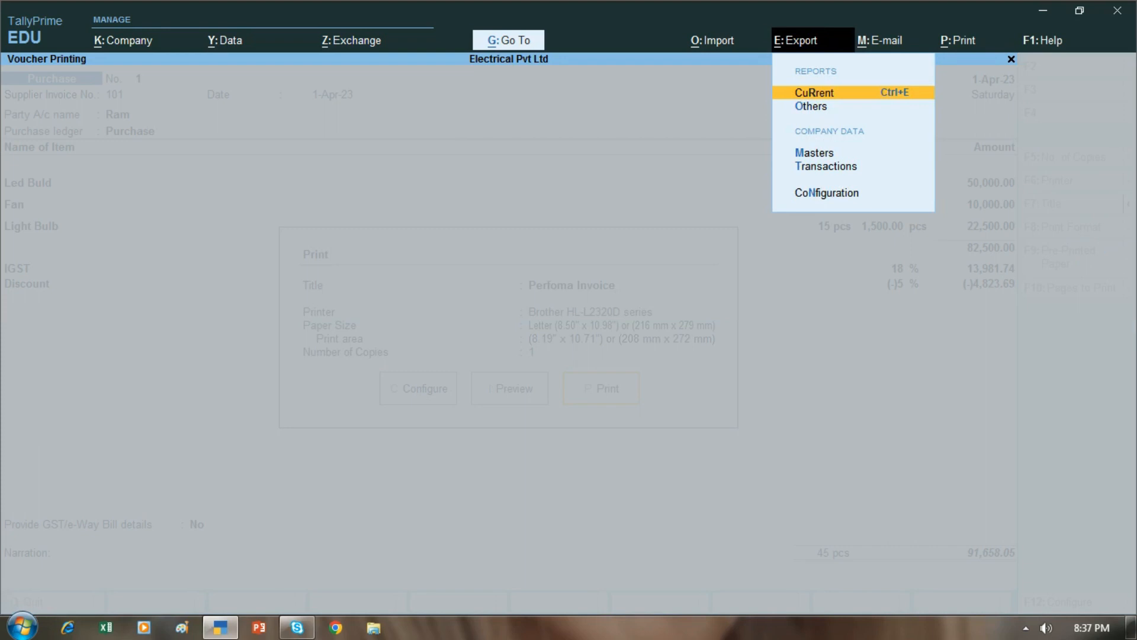
key(Return)
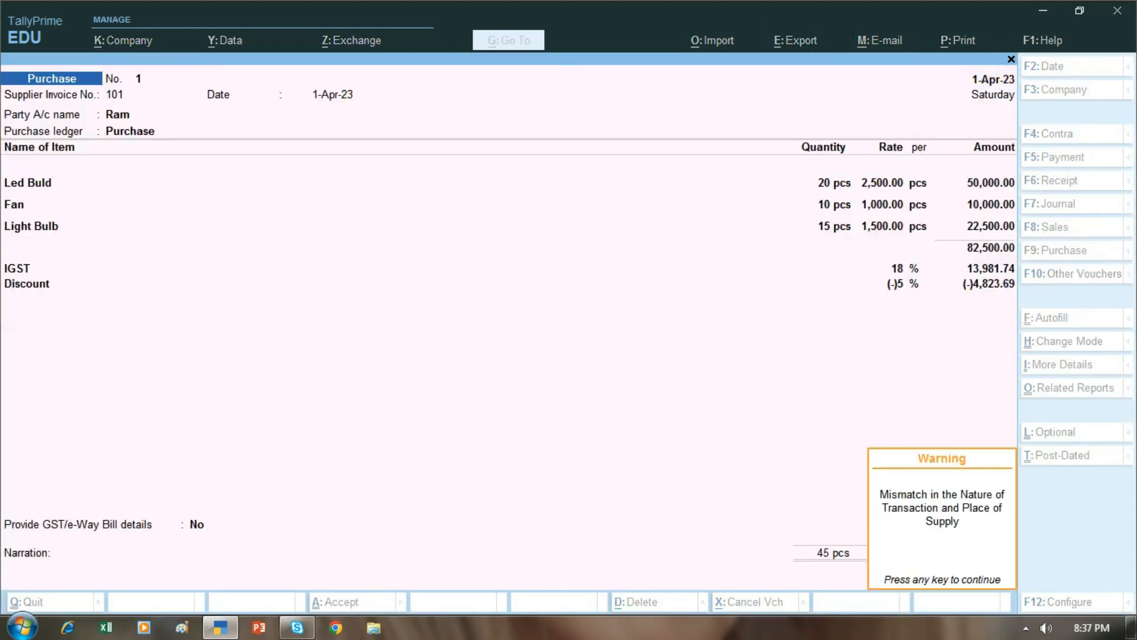
key(Return)
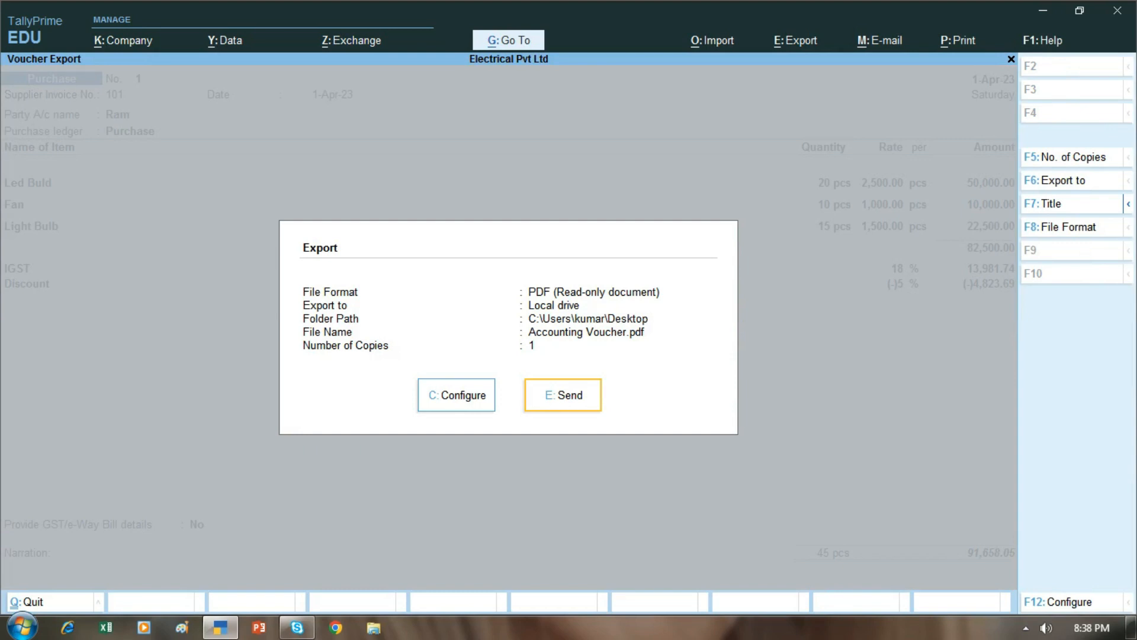
key(Left)
key(Right)
key(Return)
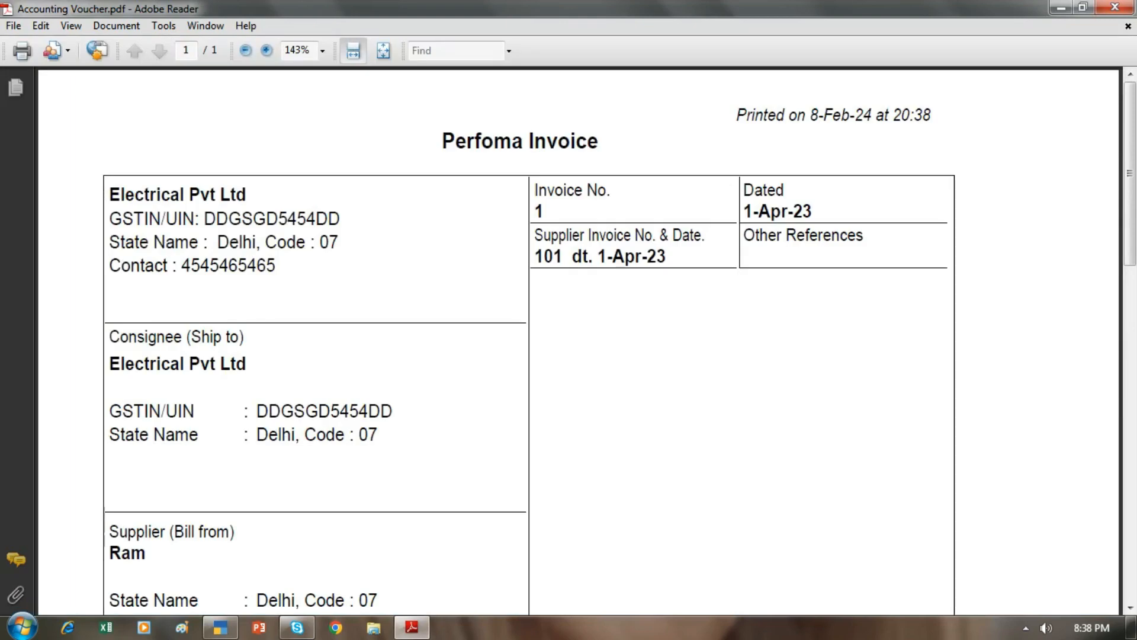
scroll(568, 340, down, 6)
scroll(569, 340, down, 2)
scroll(569, 341, up, 8)
click(1025, 628)
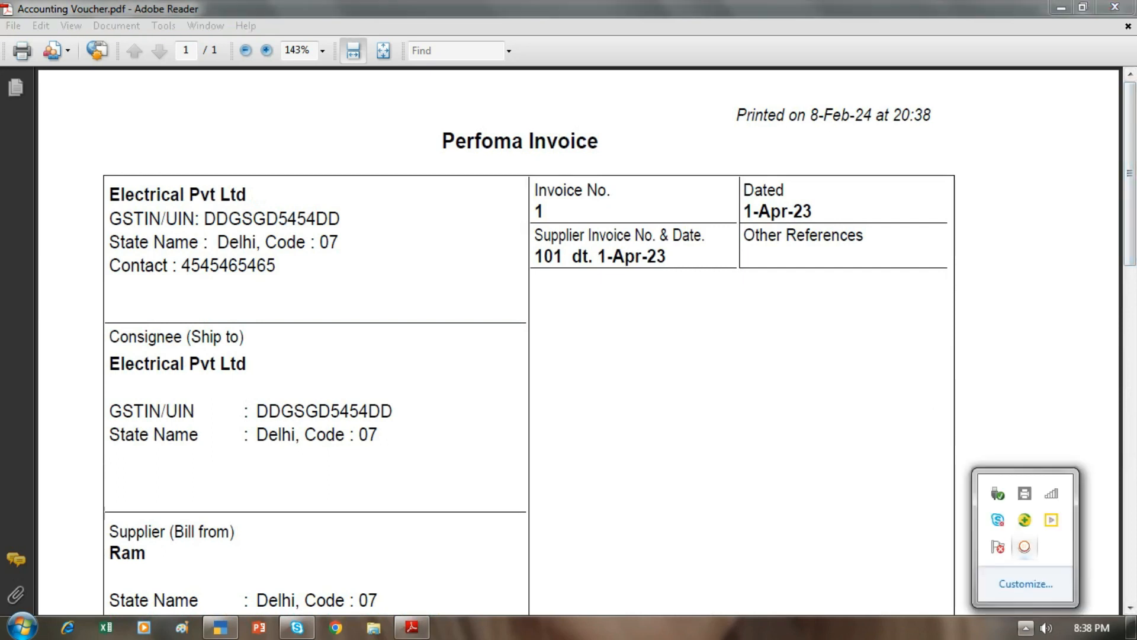